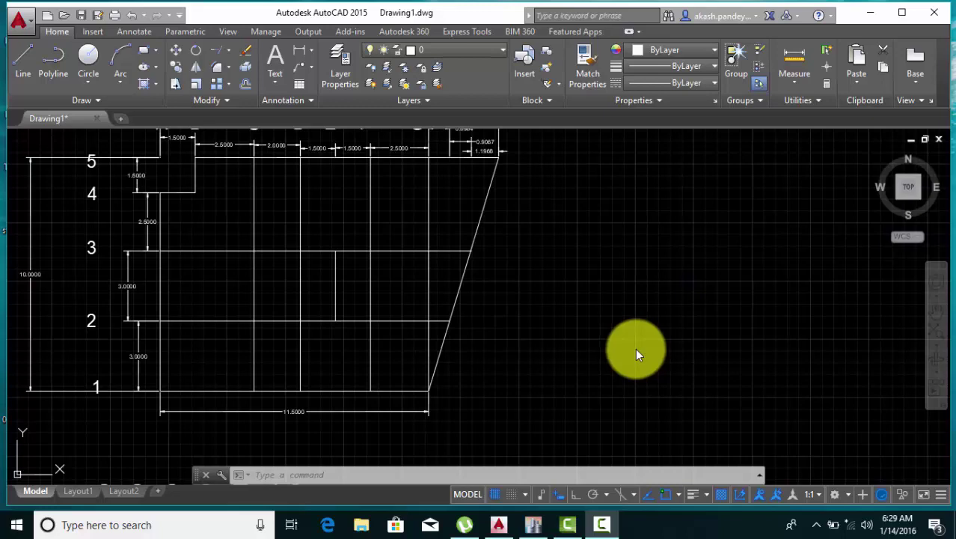
# Step: Examine the floor plan's horizontal grid lines labelled 1 to 5, following them from the base line upwards
pyautogui.click(602, 335)
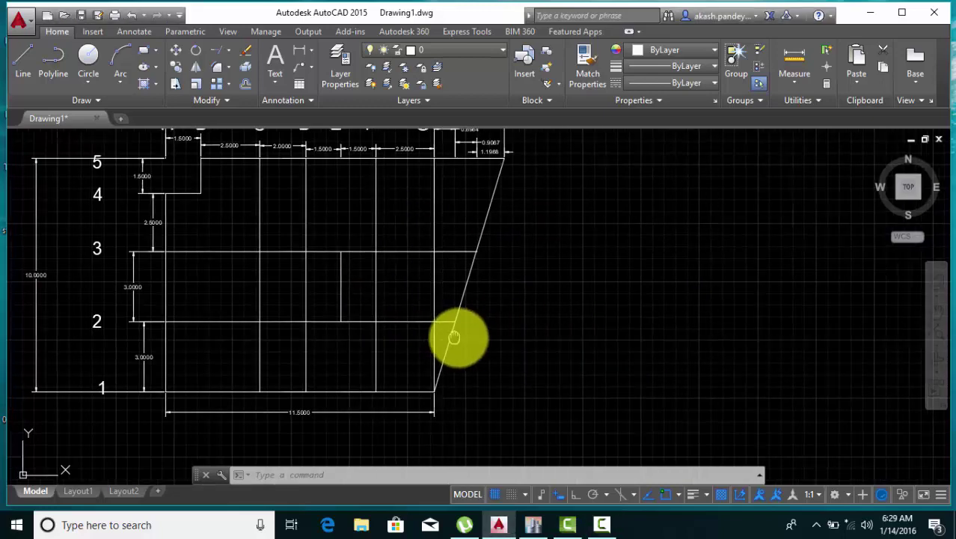
pyautogui.moveTo(459, 335); pyautogui.dragTo(544, 346, button='middle')
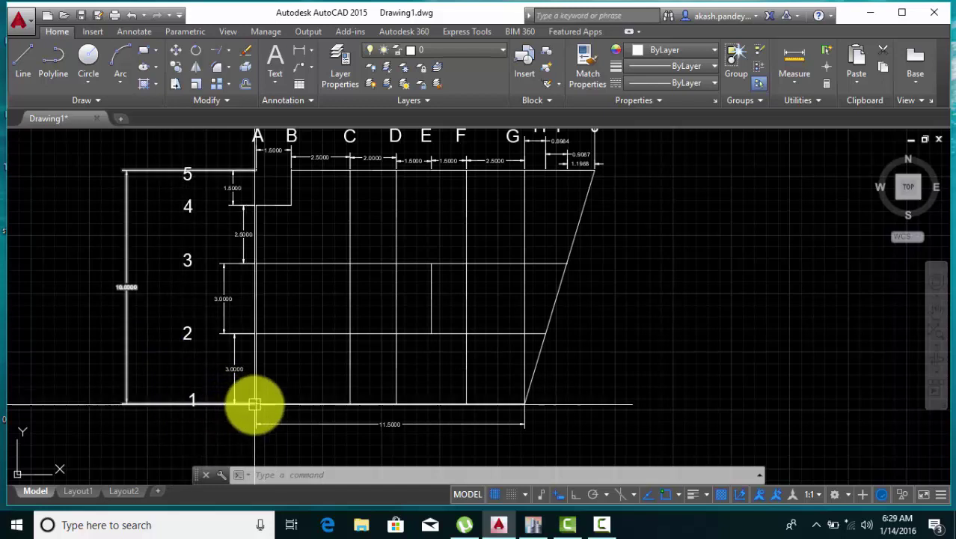
pyautogui.moveTo(252, 401); pyautogui.dragTo(256, 433, button='middle')
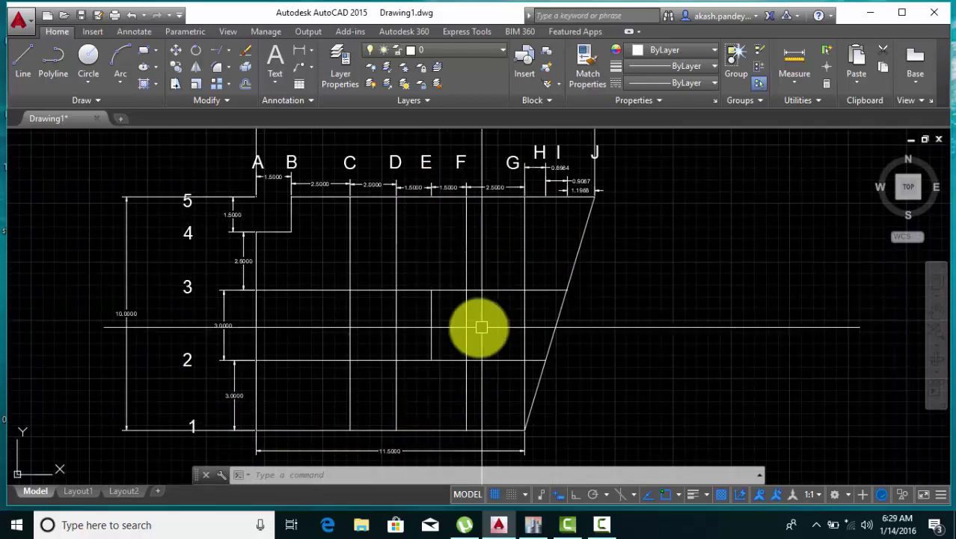
pyautogui.scroll(5, 317, 410)
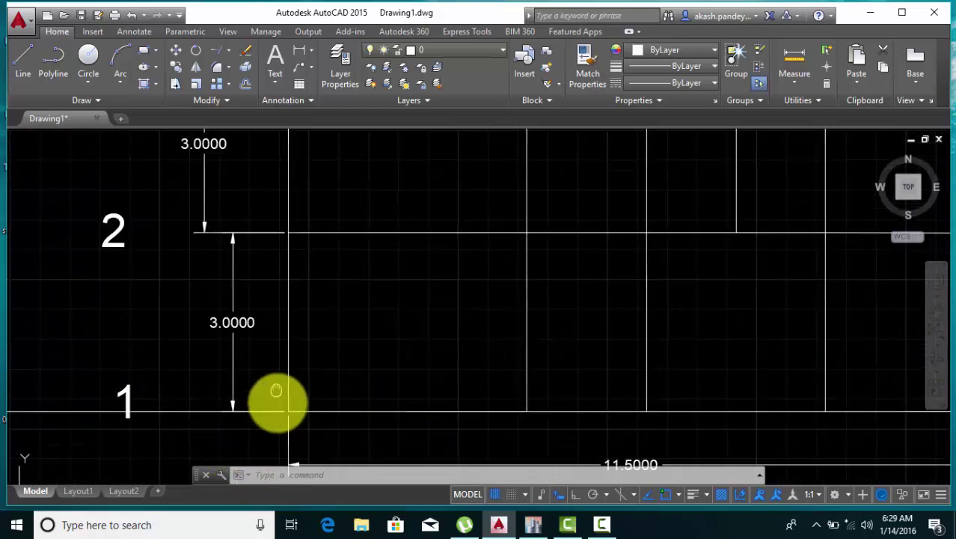
pyautogui.scroll(-3, 286, 419)
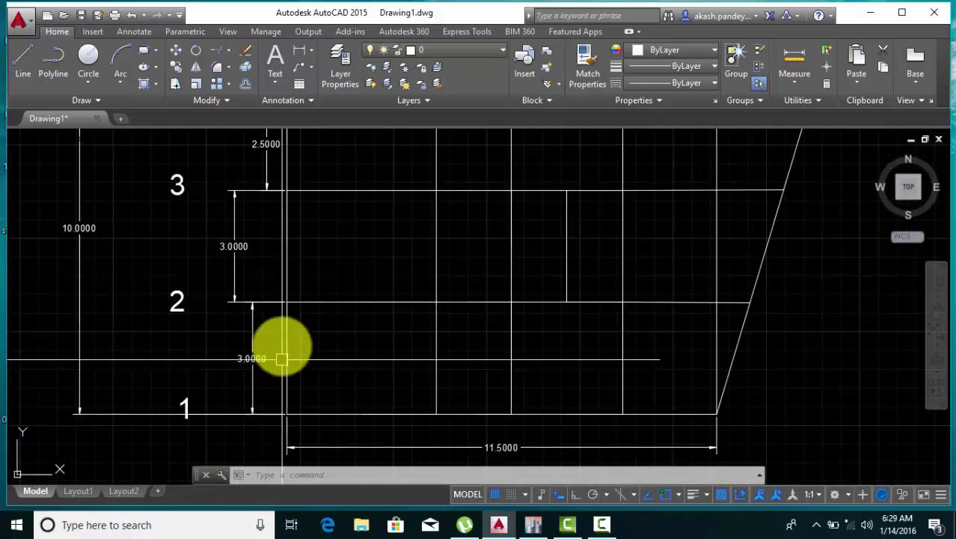
pyautogui.scroll(2, 282, 318)
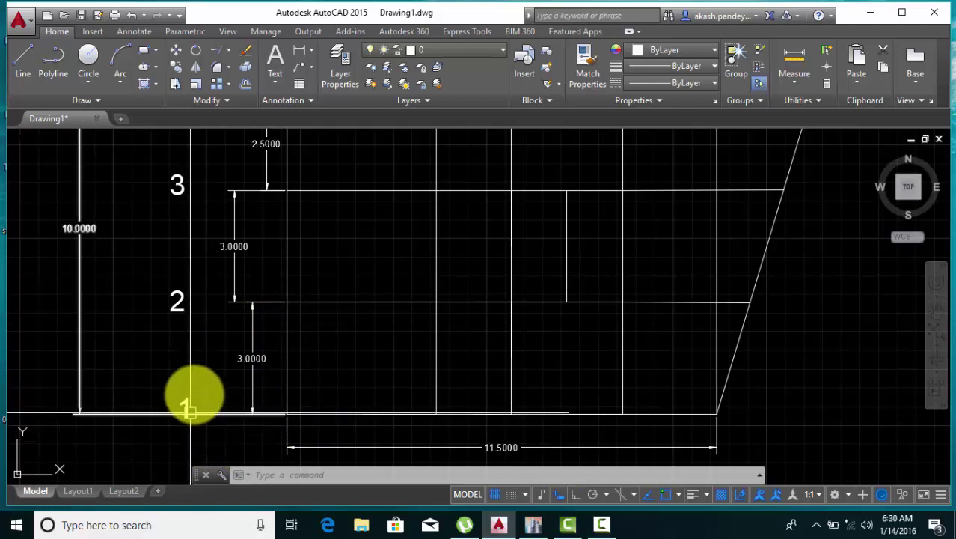
pyautogui.moveTo(203, 362); pyautogui.dragTo(214, 402, button='middle')
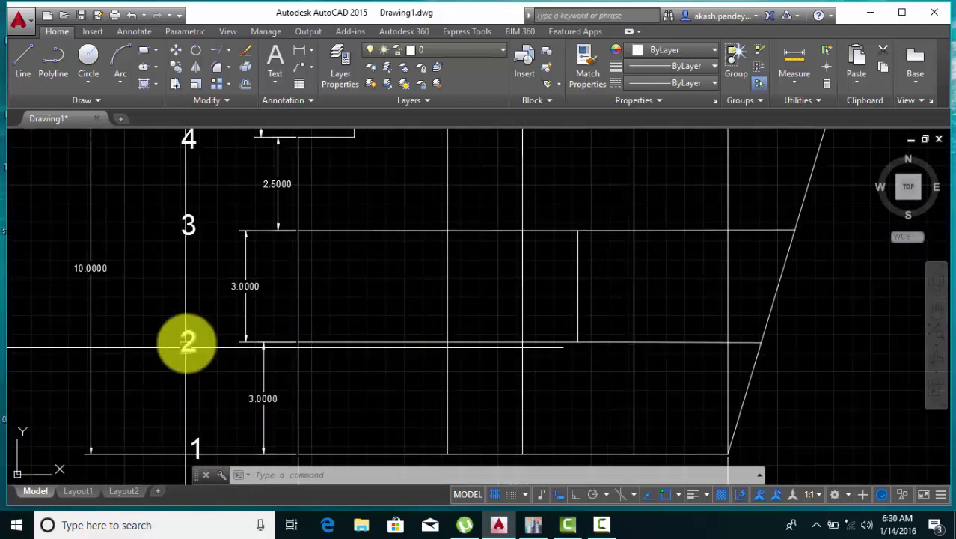
pyautogui.moveTo(188, 337); pyautogui.dragTo(201, 399, button='middle')
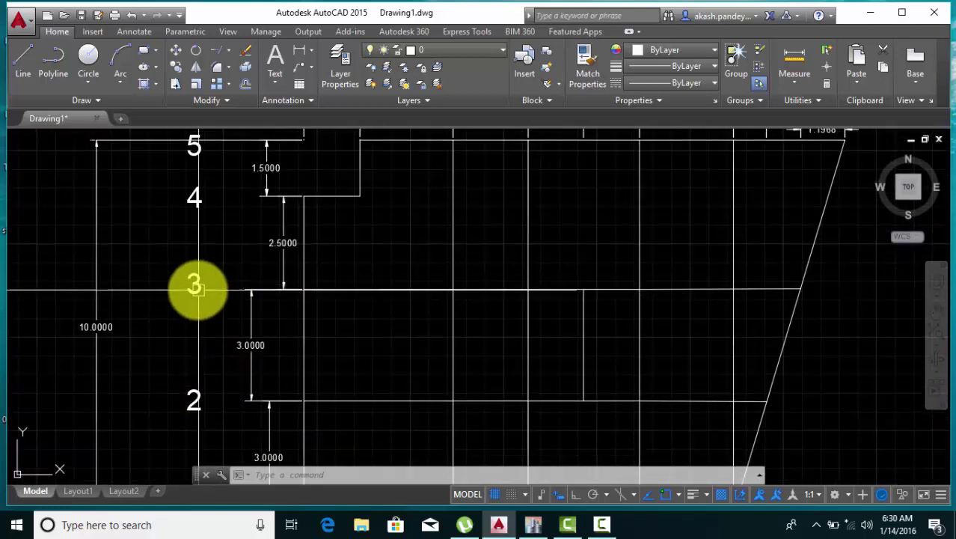
pyautogui.moveTo(195, 287); pyautogui.dragTo(213, 372, button='middle')
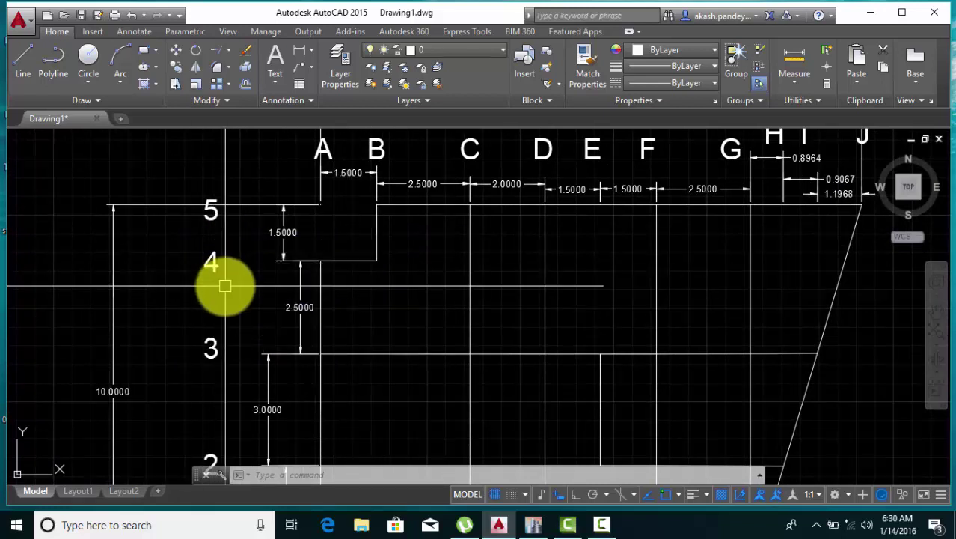
pyautogui.moveTo(225, 285); pyautogui.dragTo(226, 313, button='middle')
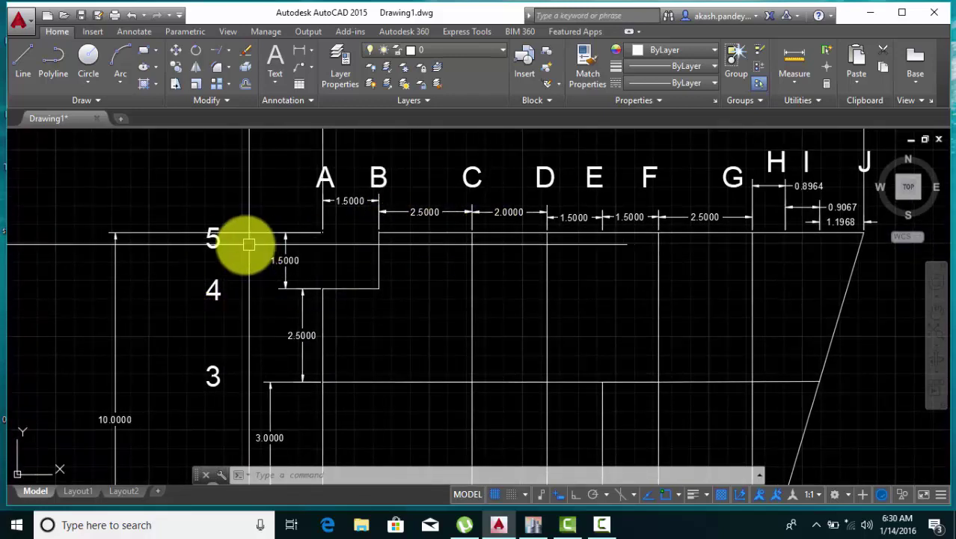
# Step: Examine the spacing dimensions between horizontal grid lines 1 to 5 where they meet grid line A
pyautogui.scroll(-3, 267, 238)
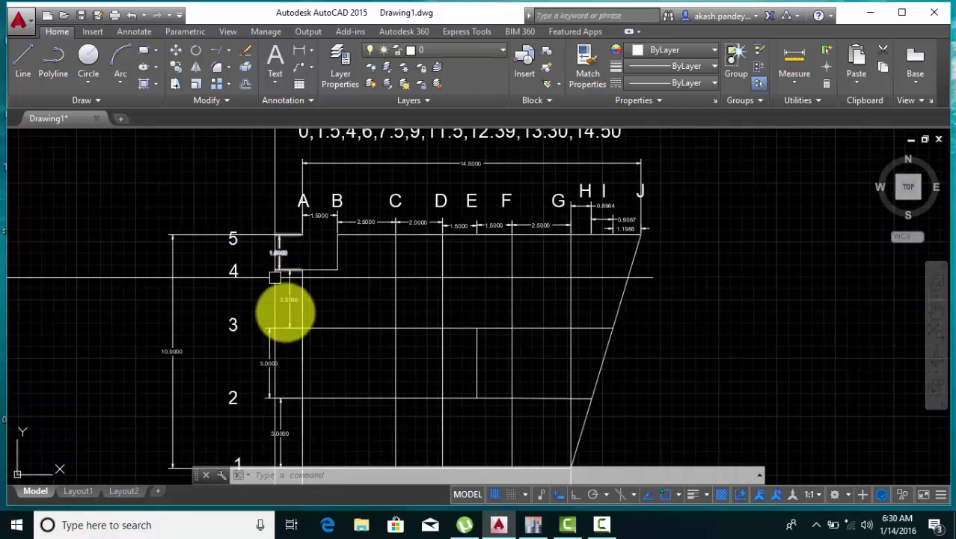
pyautogui.moveTo(288, 310)
pyautogui.mouseDown(button='middle')
pyautogui.moveTo(261, 230)
pyautogui.moveTo(258, 167)
pyautogui.mouseUp(button='middle')
pyautogui.scroll(2, 271, 340)
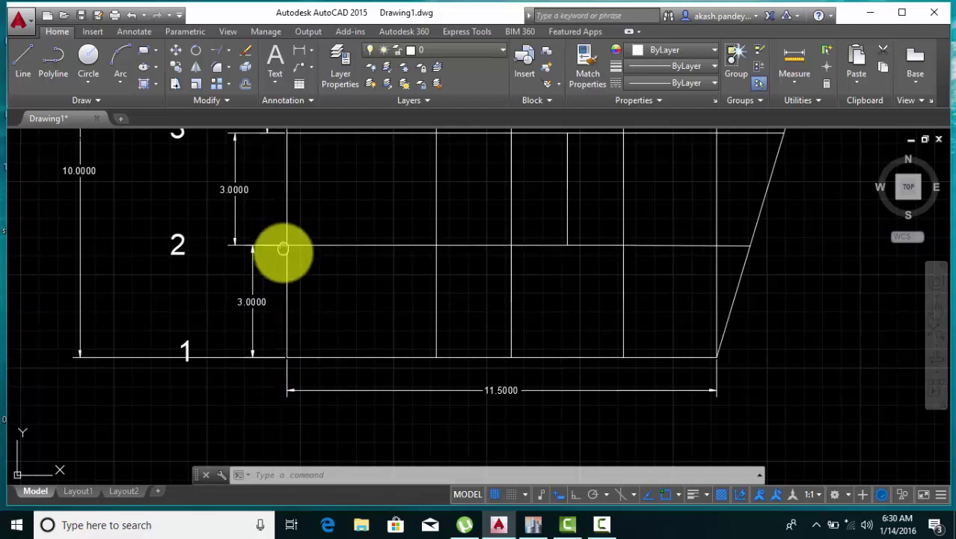
pyautogui.moveTo(279, 250)
pyautogui.mouseDown(button='middle')
pyautogui.moveTo(279, 348)
pyautogui.moveTo(270, 350)
pyautogui.mouseUp(button='middle')
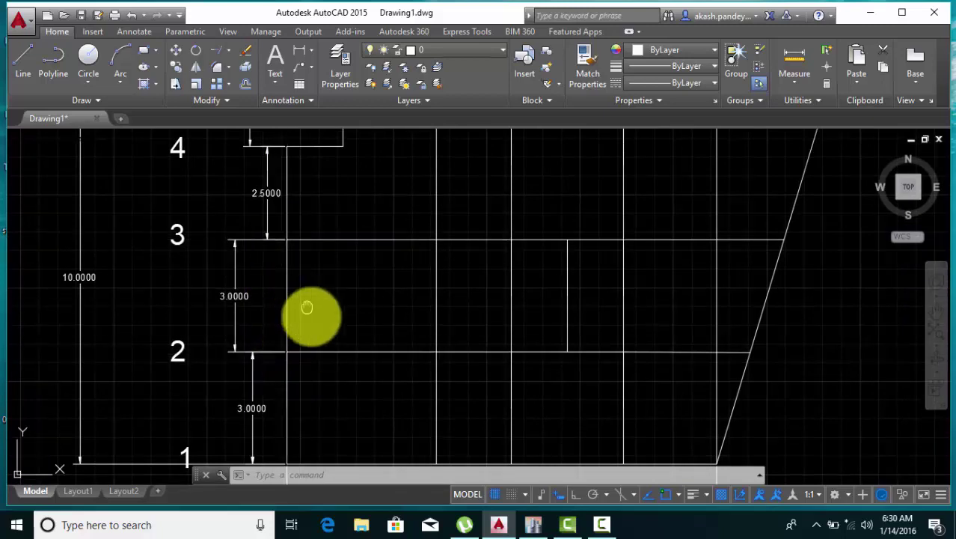
pyautogui.moveTo(307, 307); pyautogui.dragTo(326, 382, button='middle')
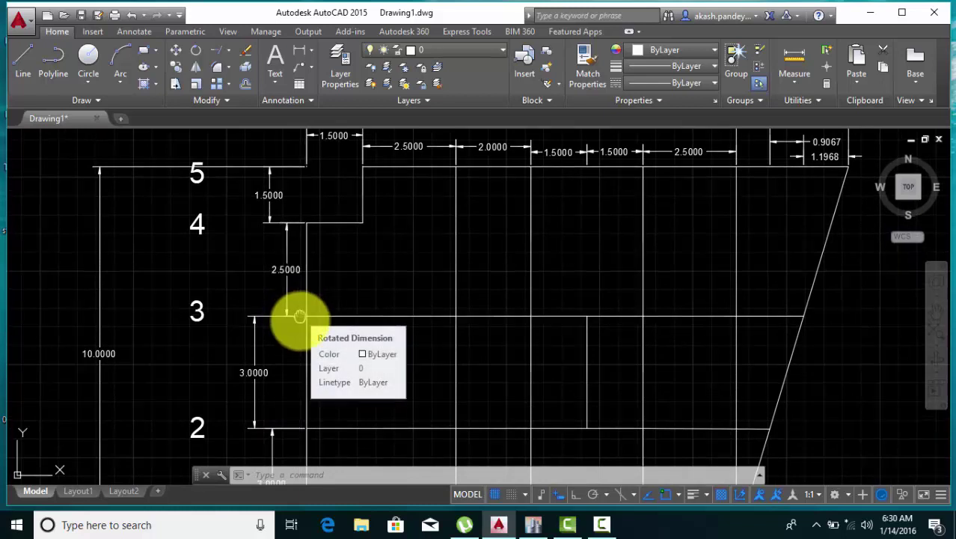
pyautogui.moveTo(298, 276); pyautogui.dragTo(298, 323, button='middle')
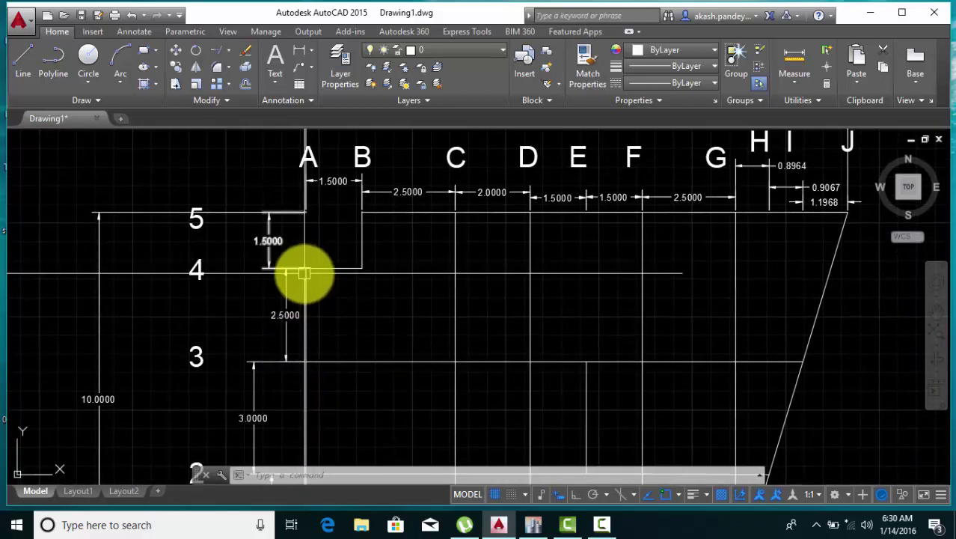
pyautogui.moveTo(304, 274); pyautogui.dragTo(306, 313, button='middle')
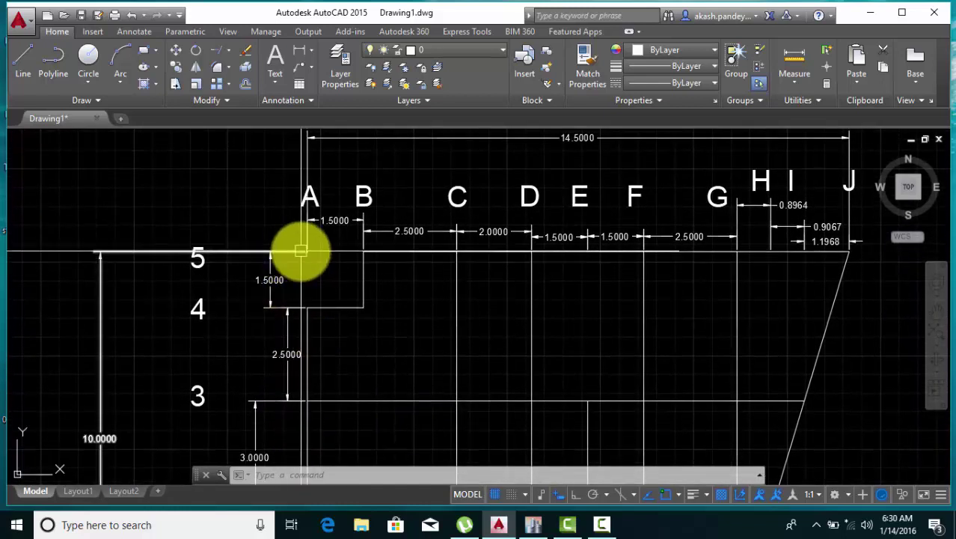
pyautogui.moveTo(313, 277)
pyautogui.mouseDown(button='middle')
pyautogui.moveTo(287, 336)
pyautogui.moveTo(298, 276)
pyautogui.mouseUp(button='middle')
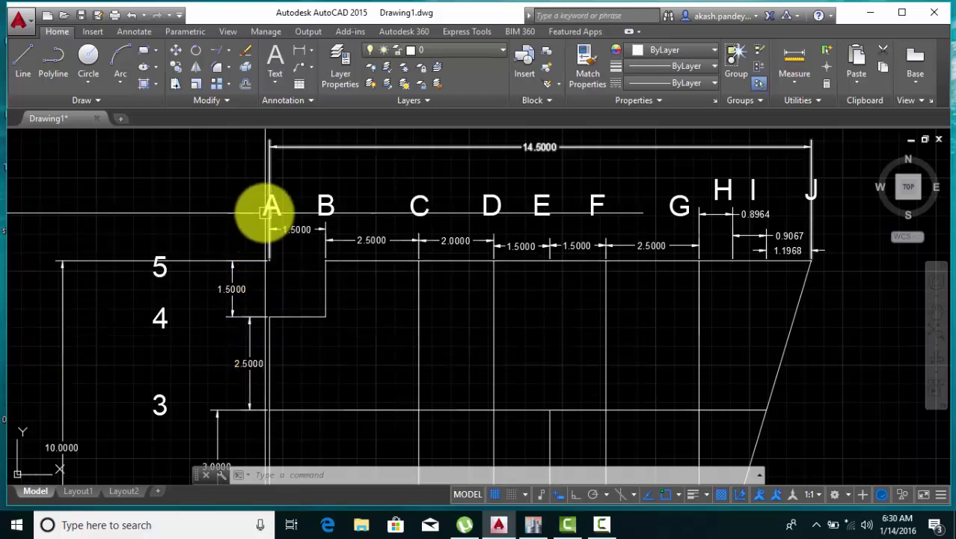
# Step: Examine the vertical grid lines A to G and the spacing dimensions between them along the plan's upper edge
pyautogui.scroll(-2, 318, 262)
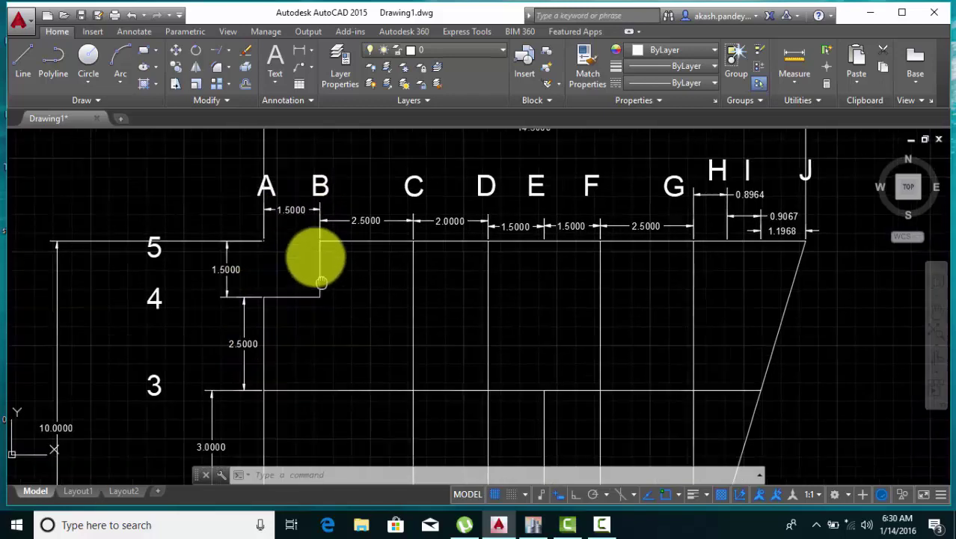
pyautogui.moveTo(311, 217); pyautogui.dragTo(313, 250, button='middle')
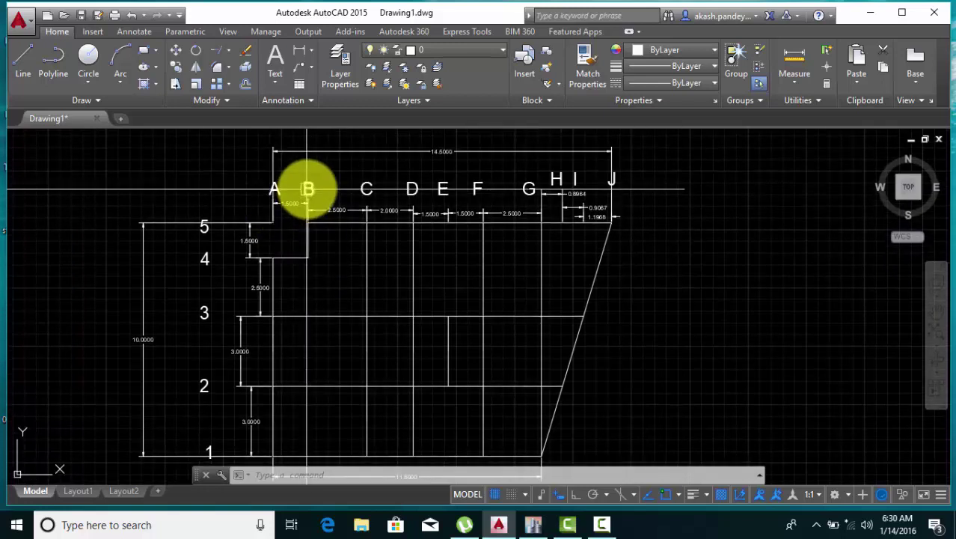
pyautogui.scroll(2, 275, 202)
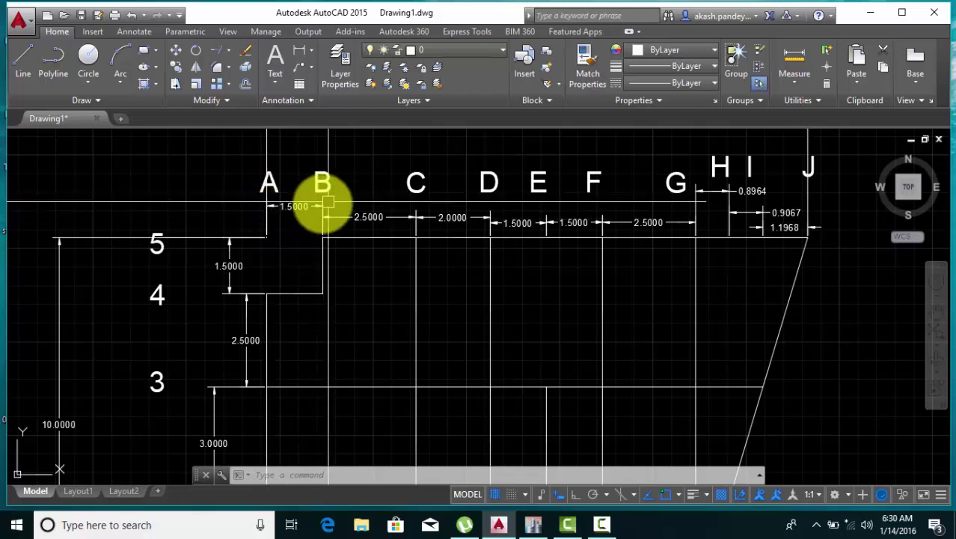
pyautogui.moveTo(367, 266); pyautogui.dragTo(336, 256, button='middle')
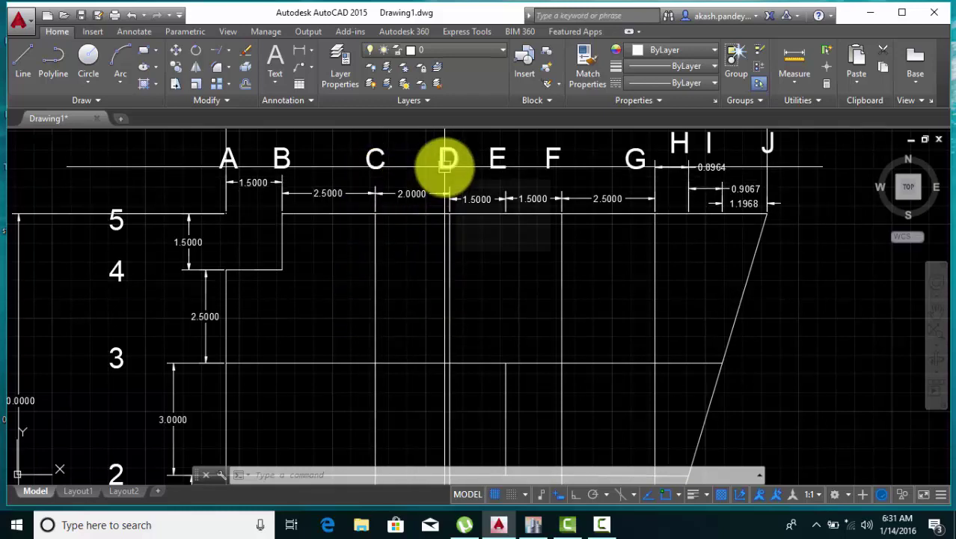
pyautogui.moveTo(493, 267)
pyautogui.mouseDown(button='middle')
pyautogui.moveTo(448, 228)
pyautogui.moveTo(447, 296)
pyautogui.mouseUp(button='middle')
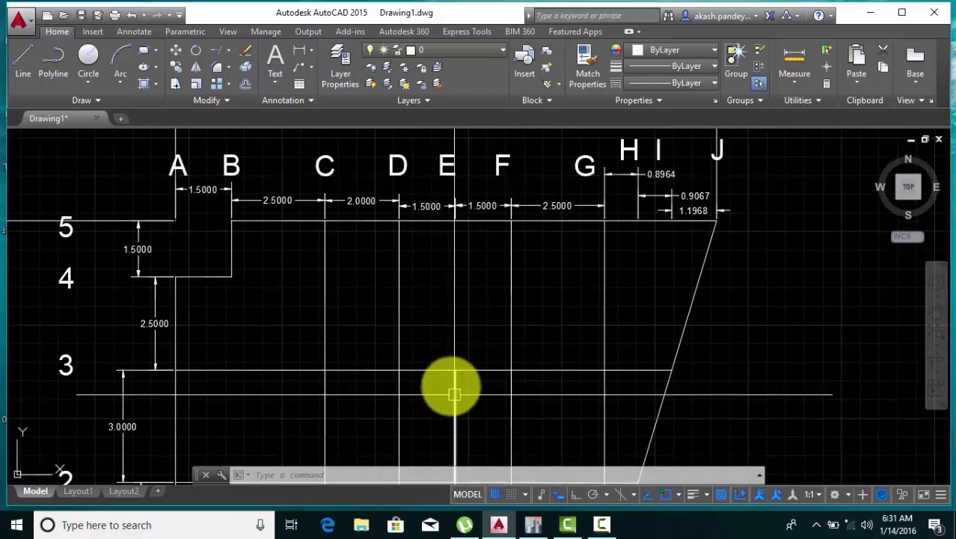
pyautogui.moveTo(448, 206)
pyautogui.mouseDown(button='middle')
pyautogui.moveTo(367, 256)
pyautogui.moveTo(427, 166)
pyautogui.mouseUp(button='middle')
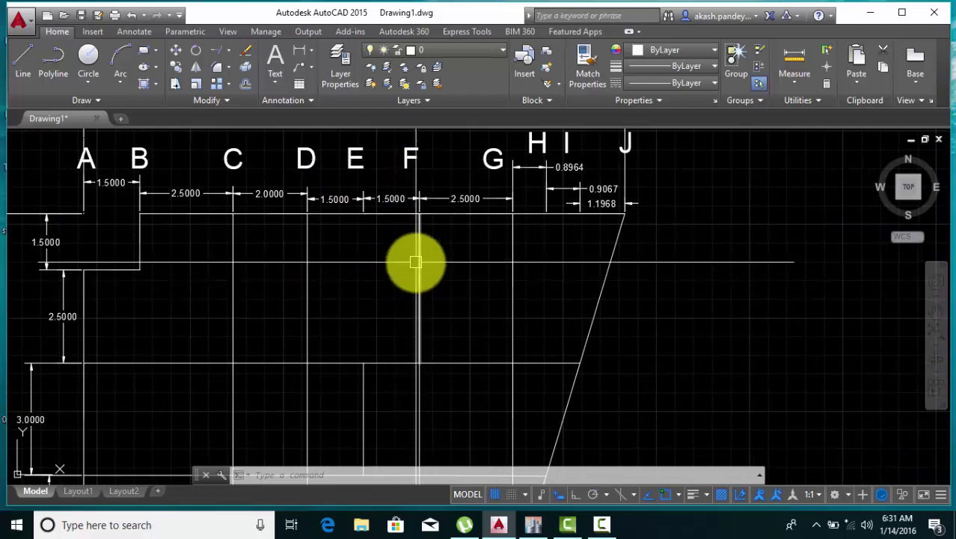
pyautogui.scroll(-3, 404, 321)
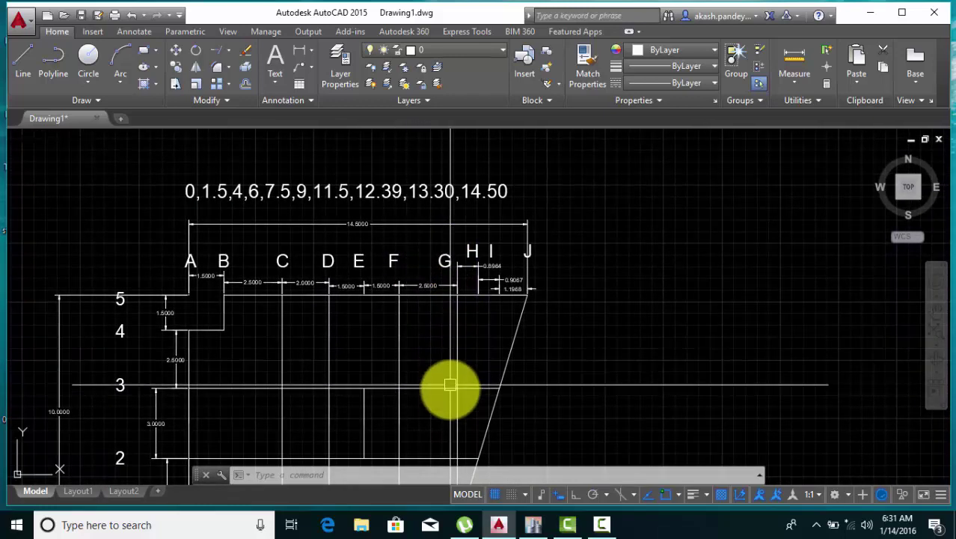
pyautogui.moveTo(449, 425); pyautogui.dragTo(408, 346, button='middle')
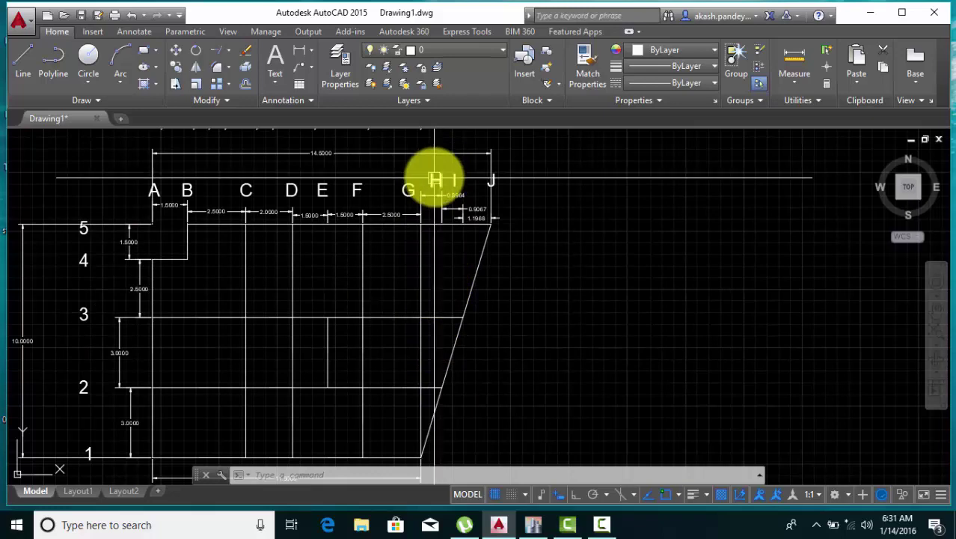
# Step: Examine grid lines H, I and J at the sloping edge, their spacings, and the list of cumulative distances above the plan
pyautogui.scroll(3, 435, 180)
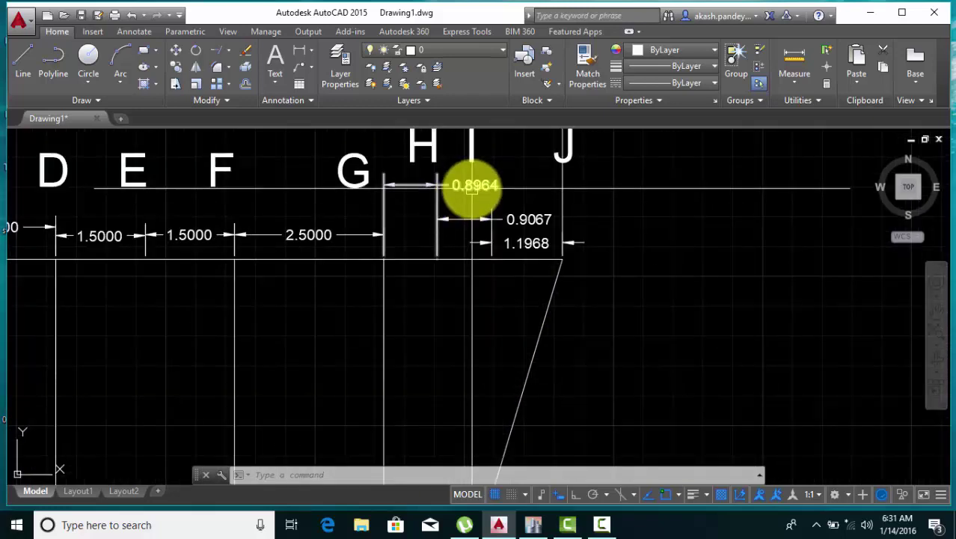
pyautogui.scroll(-5, 470, 187)
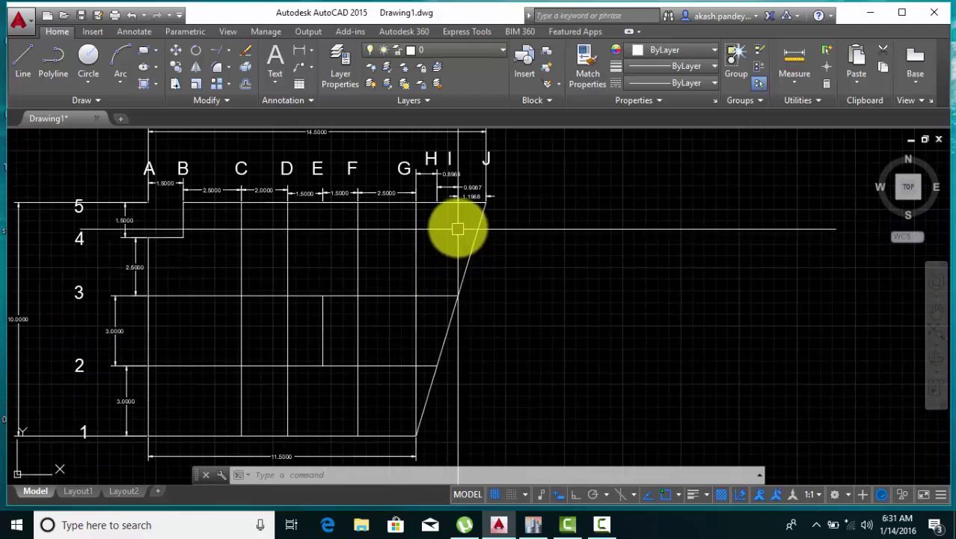
pyautogui.scroll(3, 453, 196)
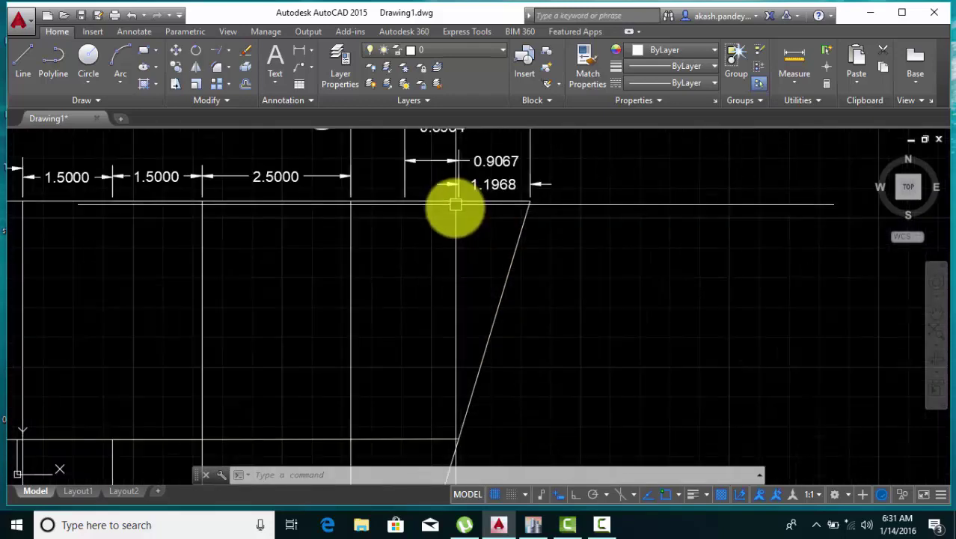
pyautogui.scroll(2, 482, 251)
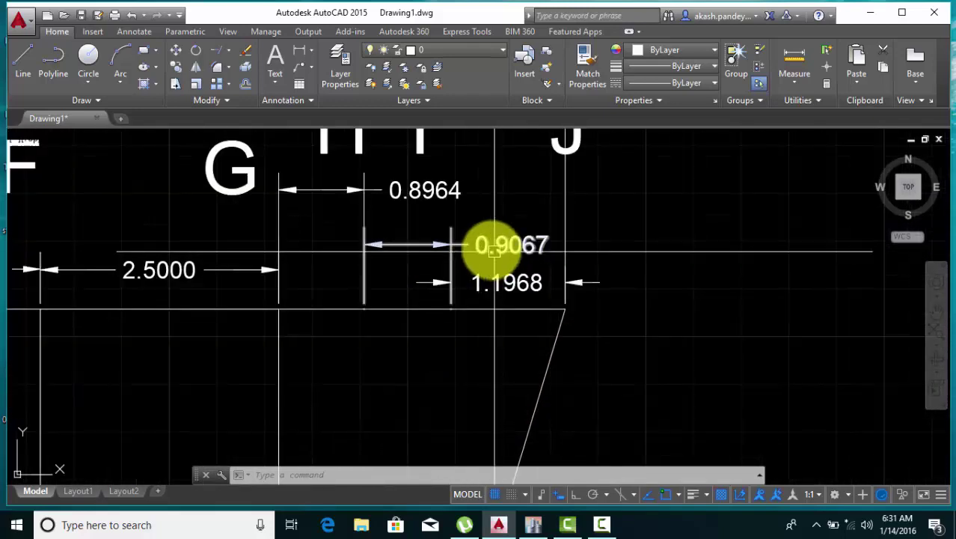
pyautogui.moveTo(501, 245); pyautogui.dragTo(496, 310, button='middle')
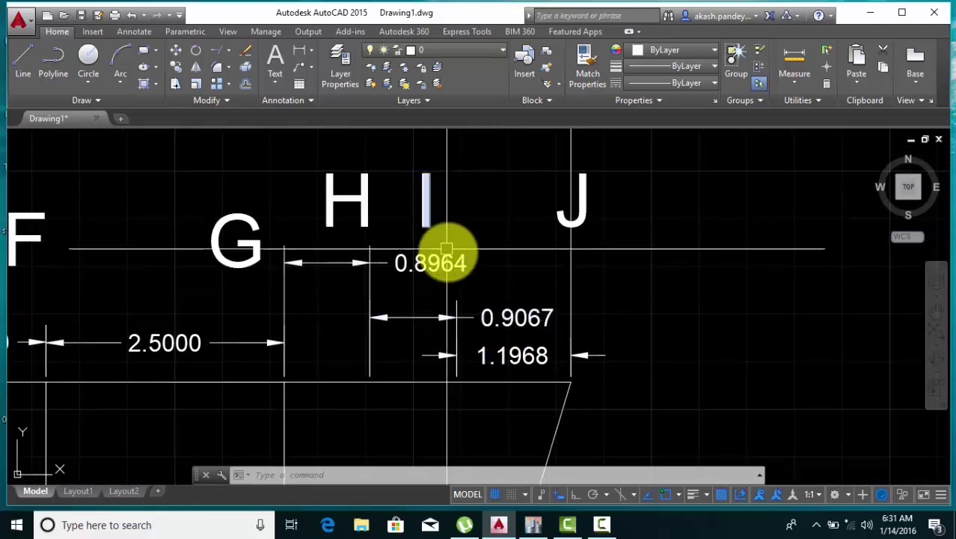
pyautogui.scroll(-4, 449, 255)
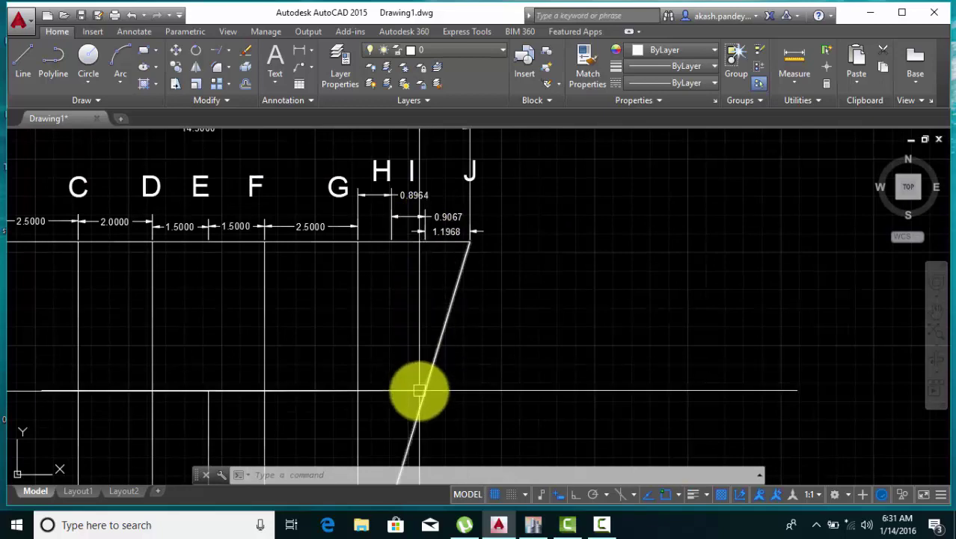
pyautogui.moveTo(469, 249); pyautogui.dragTo(445, 323, button='middle')
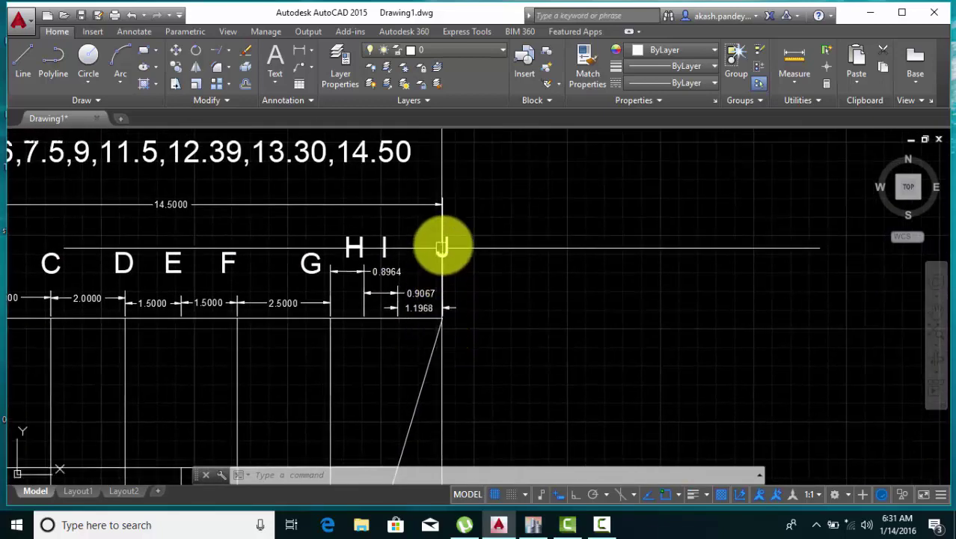
pyautogui.scroll(2, 443, 247)
pyautogui.scroll(-4, 446, 247)
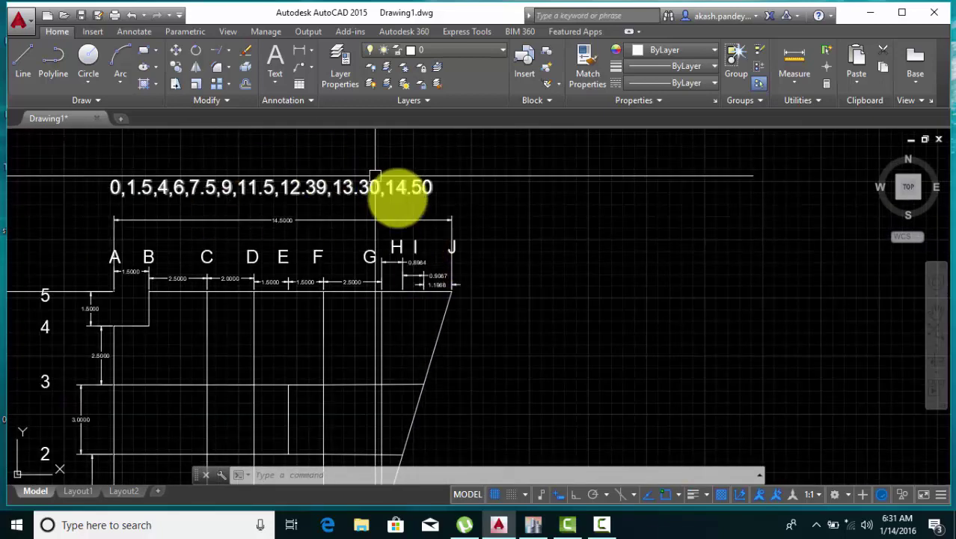
pyautogui.moveTo(331, 336); pyautogui.dragTo(425, 293, button='middle')
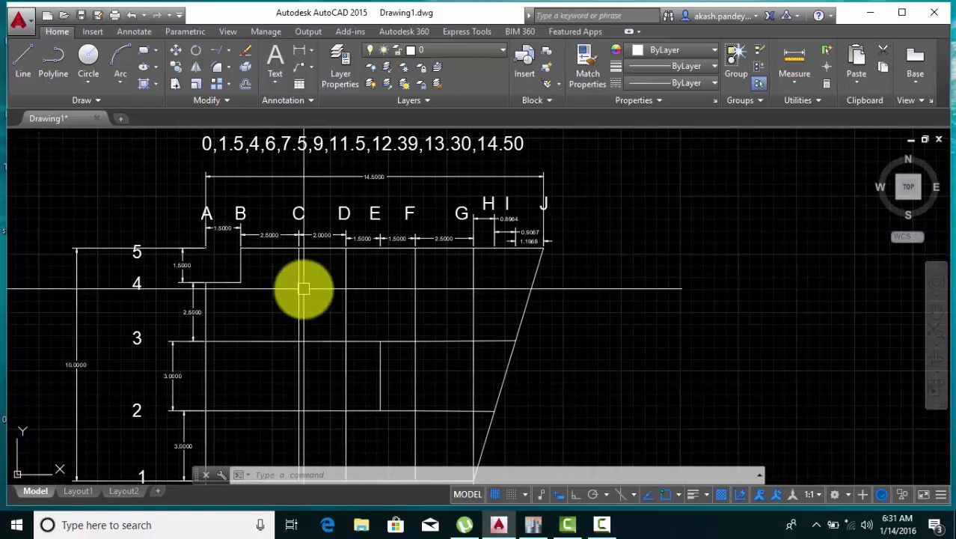
pyautogui.moveTo(303, 288)
pyautogui.mouseDown(button='middle')
pyautogui.moveTo(341, 278)
pyautogui.moveTo(376, 327)
pyautogui.mouseUp(button='middle')
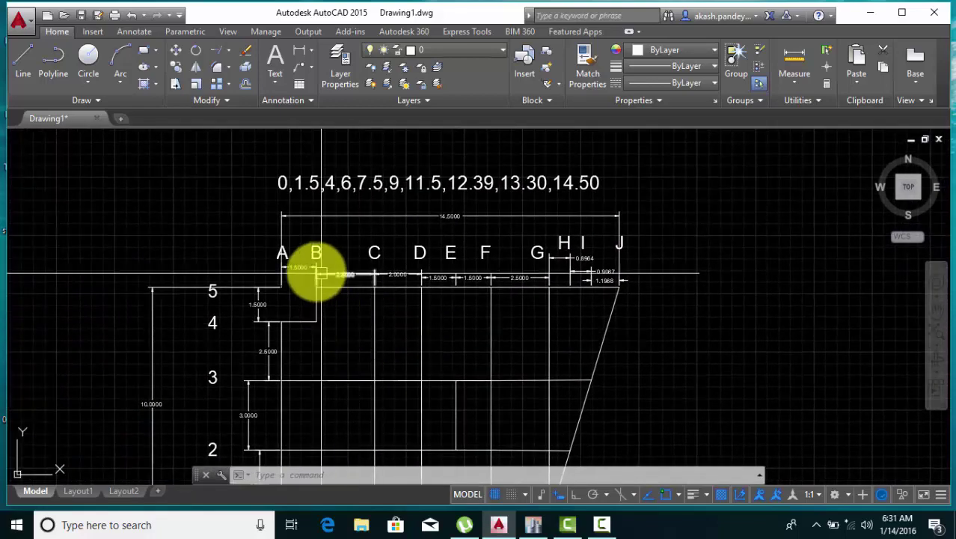
# Step: Examine how the spacings between grid lines A to J add up to the cumulative distances listed above the plan
pyautogui.scroll(4, 320, 274)
pyautogui.scroll(-3, 428, 307)
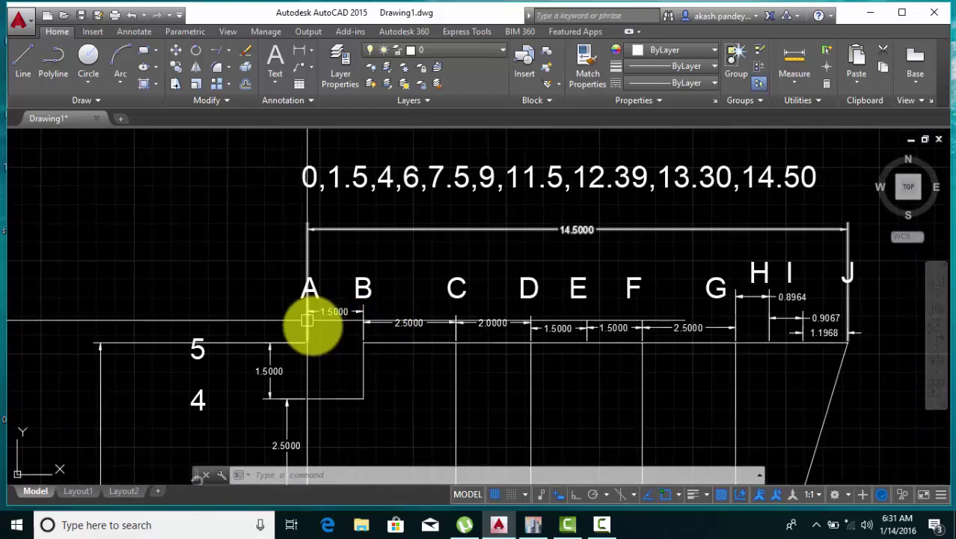
pyautogui.moveTo(305, 321)
pyautogui.mouseDown(button='middle')
pyautogui.moveTo(305, 171)
pyautogui.moveTo(288, 364)
pyautogui.mouseUp(button='middle')
pyautogui.scroll(2, 293, 255)
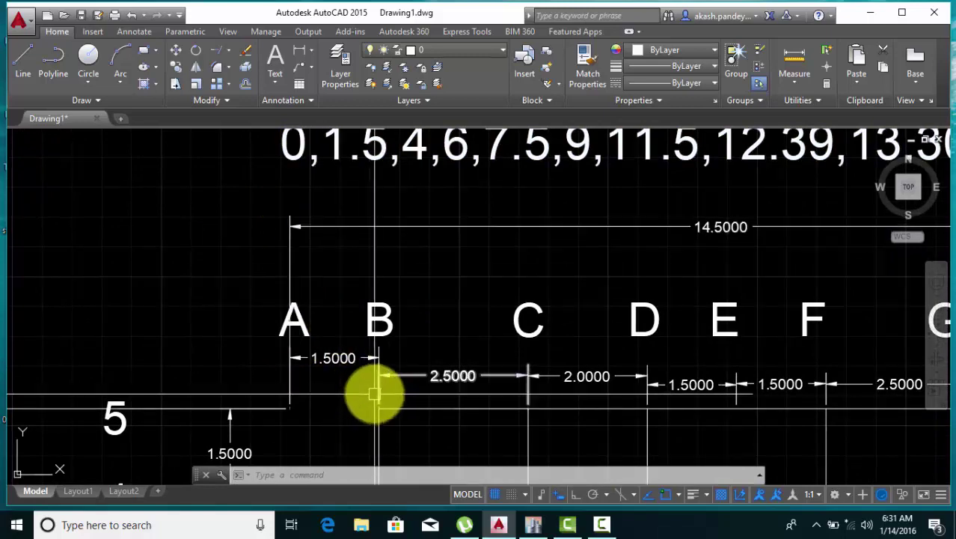
pyautogui.moveTo(380, 327); pyautogui.dragTo(378, 369, button='middle')
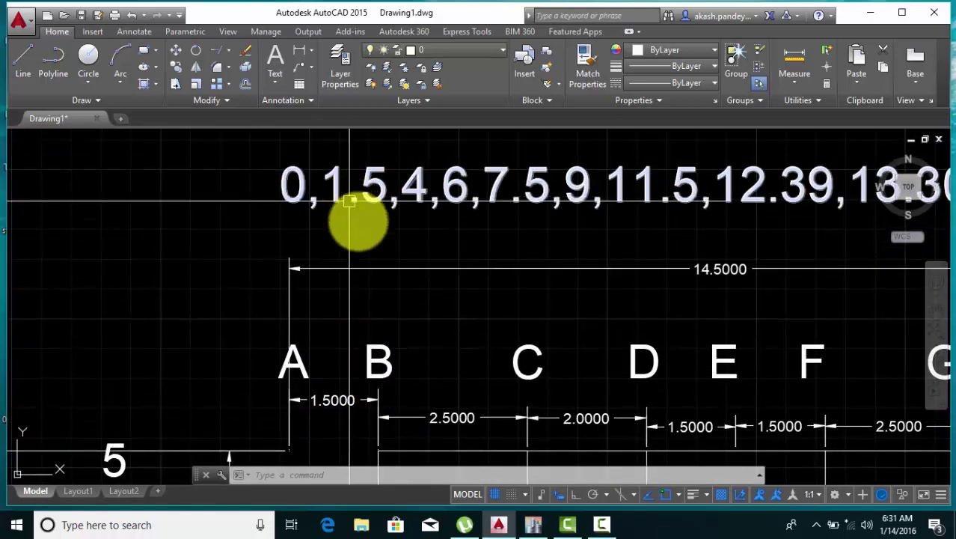
pyautogui.moveTo(355, 216)
pyautogui.mouseDown(button='middle')
pyautogui.moveTo(376, 295)
pyautogui.moveTo(443, 367)
pyautogui.moveTo(447, 358)
pyautogui.moveTo(444, 416)
pyautogui.mouseUp(button='middle')
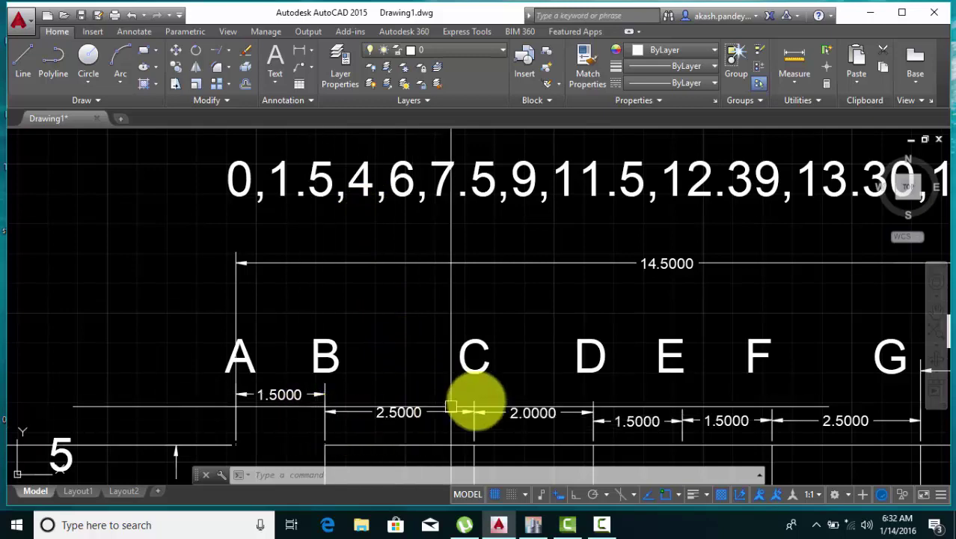
pyautogui.moveTo(474, 399); pyautogui.dragTo(395, 390, button='middle')
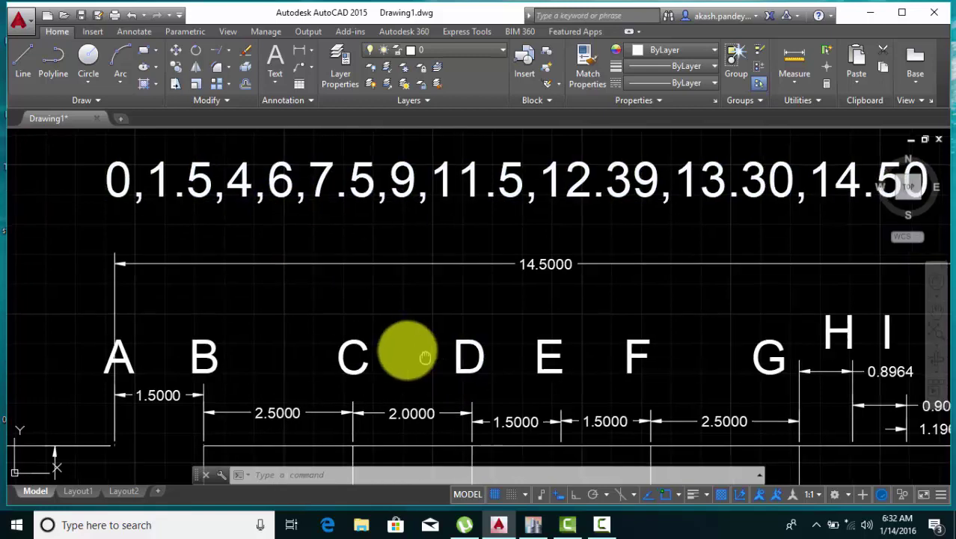
pyautogui.moveTo(406, 348); pyautogui.dragTo(311, 333, button='middle')
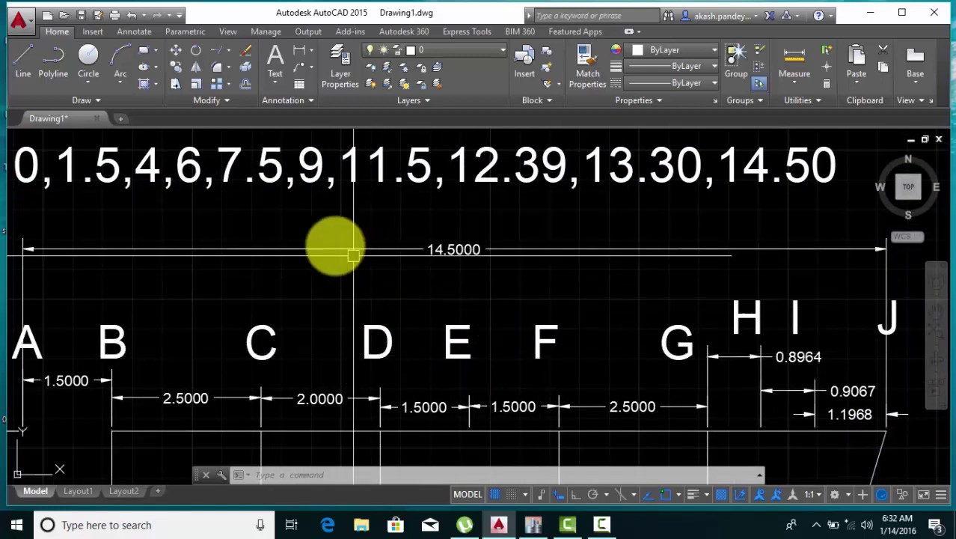
pyautogui.moveTo(489, 338); pyautogui.dragTo(406, 331, button='middle')
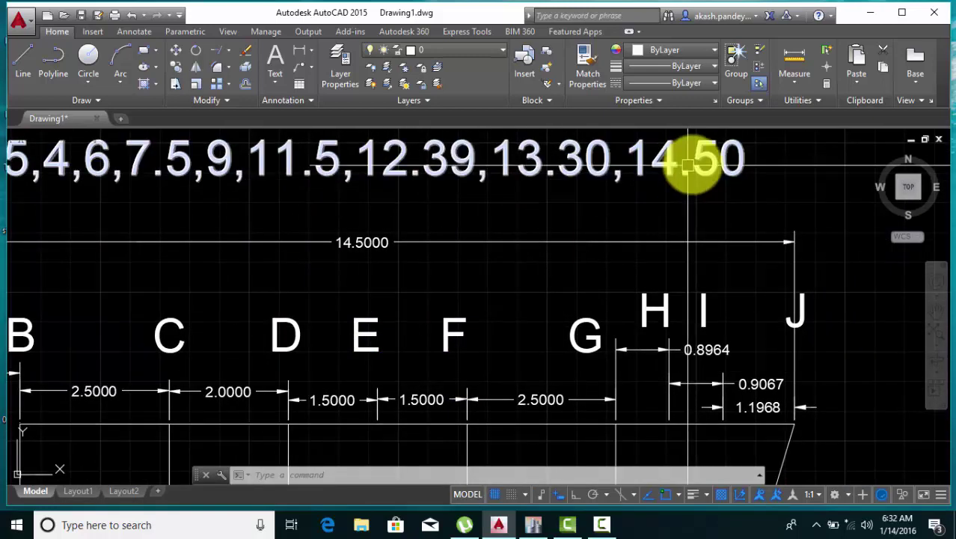
pyautogui.scroll(-4, 758, 220)
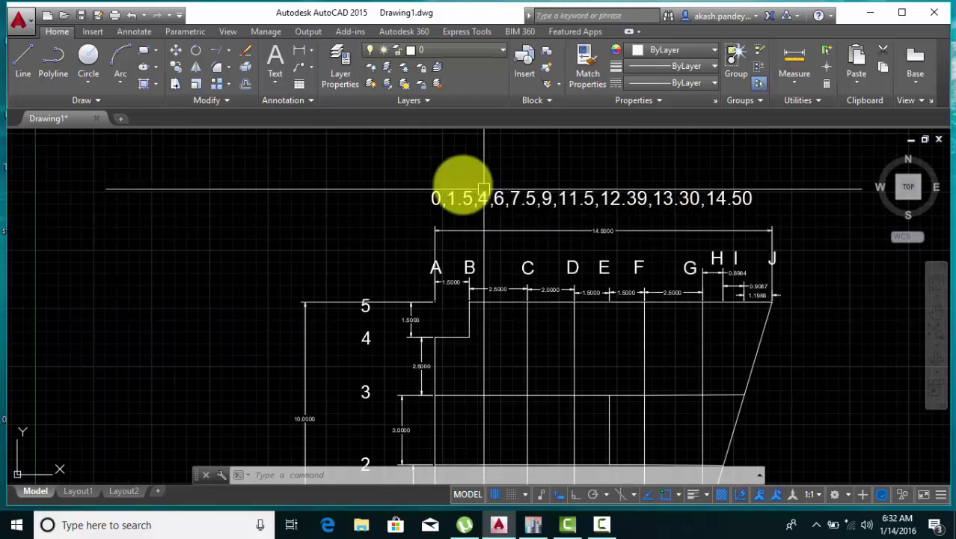
pyautogui.scroll(4, 443, 214)
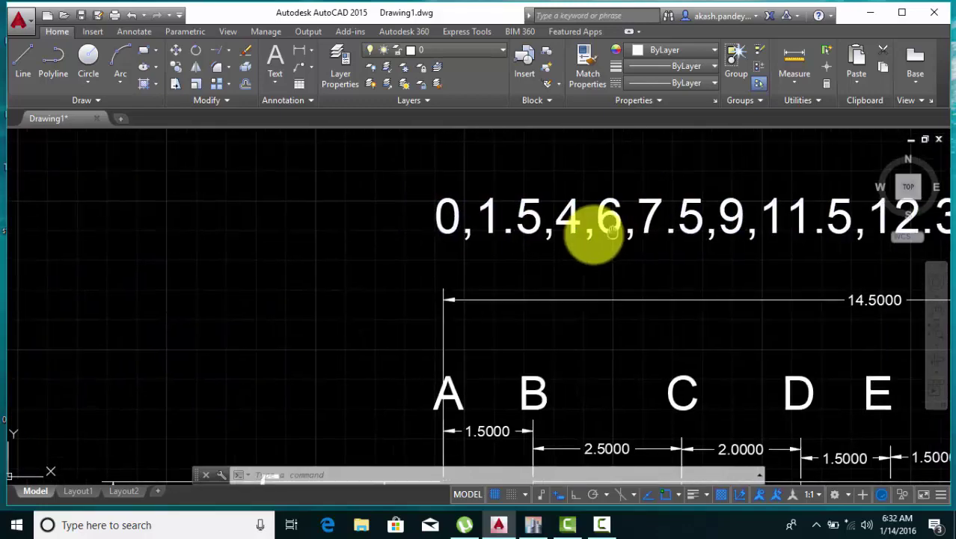
pyautogui.moveTo(594, 235); pyautogui.dragTo(541, 252, button='middle')
pyautogui.scroll(-4, 785, 235)
# Step: Examine the cumulative distances listed below the plan against the spacings of horizontal grid lines 1 to 5
pyautogui.moveTo(789, 239)
pyautogui.mouseDown(button='middle')
pyautogui.moveTo(512, 208)
pyautogui.moveTo(494, 344)
pyautogui.moveTo(461, 198)
pyautogui.mouseUp(button='middle')
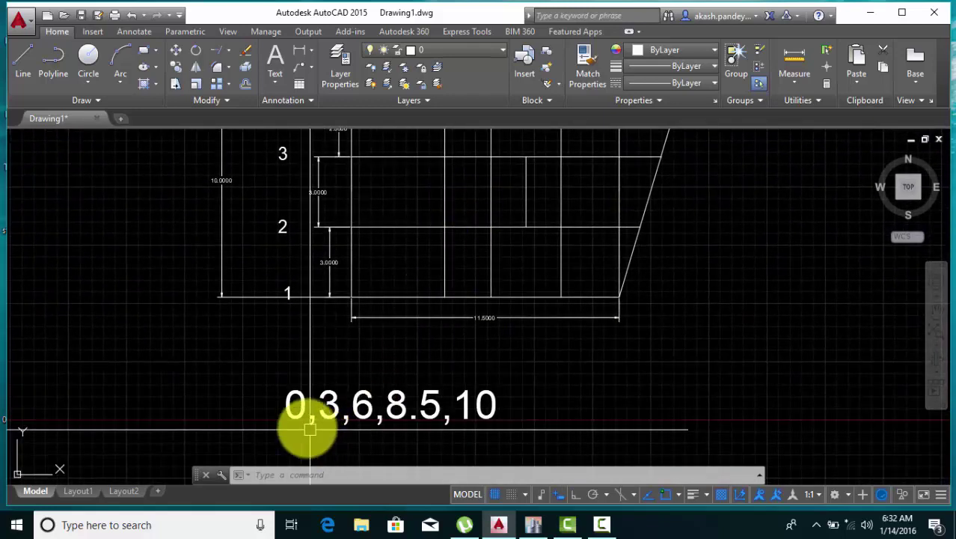
pyautogui.scroll(2, 346, 295)
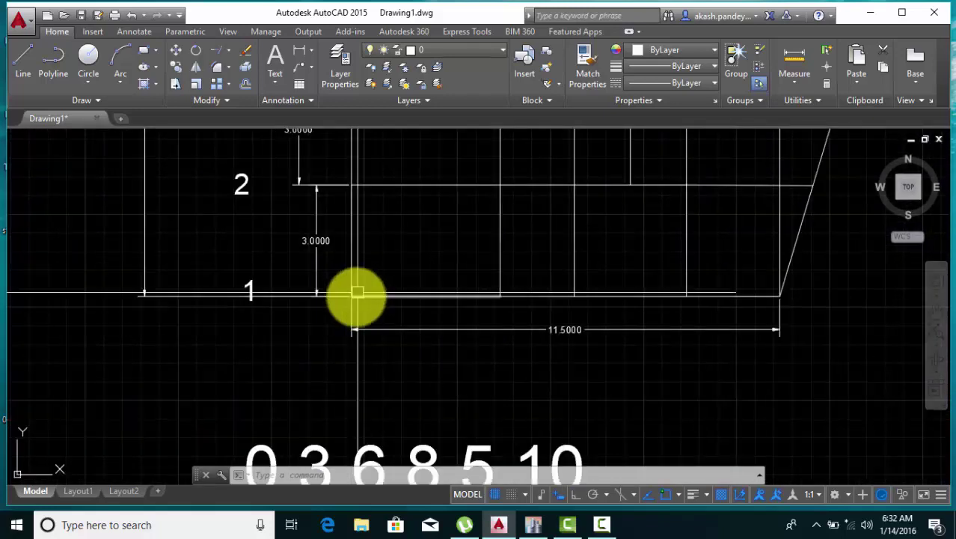
pyautogui.scroll(-2, 344, 314)
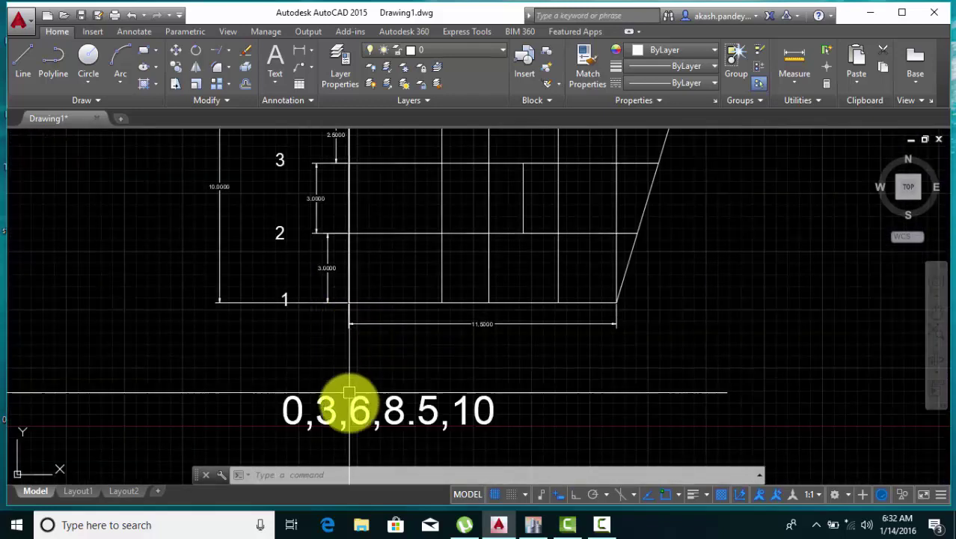
pyautogui.moveTo(325, 329); pyautogui.dragTo(327, 372, button='middle')
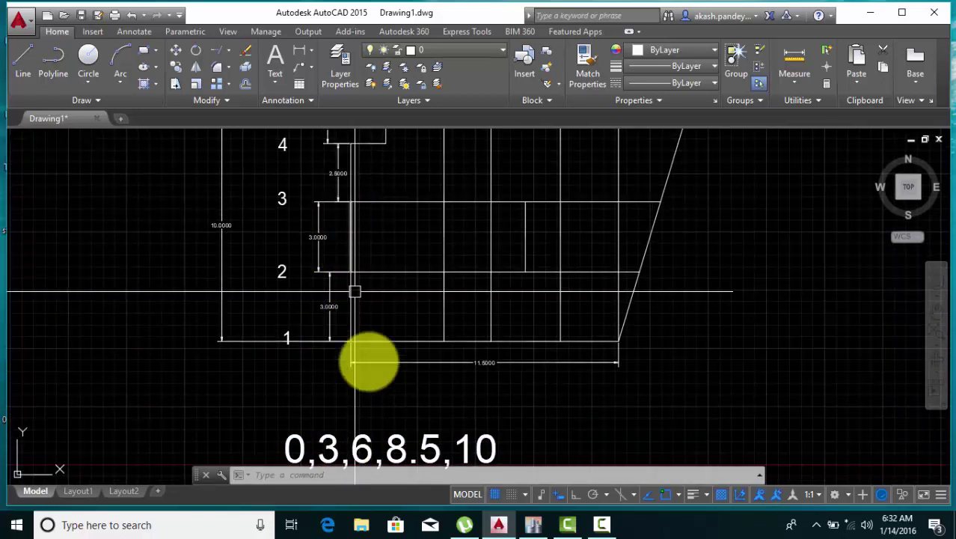
pyautogui.moveTo(344, 226); pyautogui.dragTo(340, 268, button='middle')
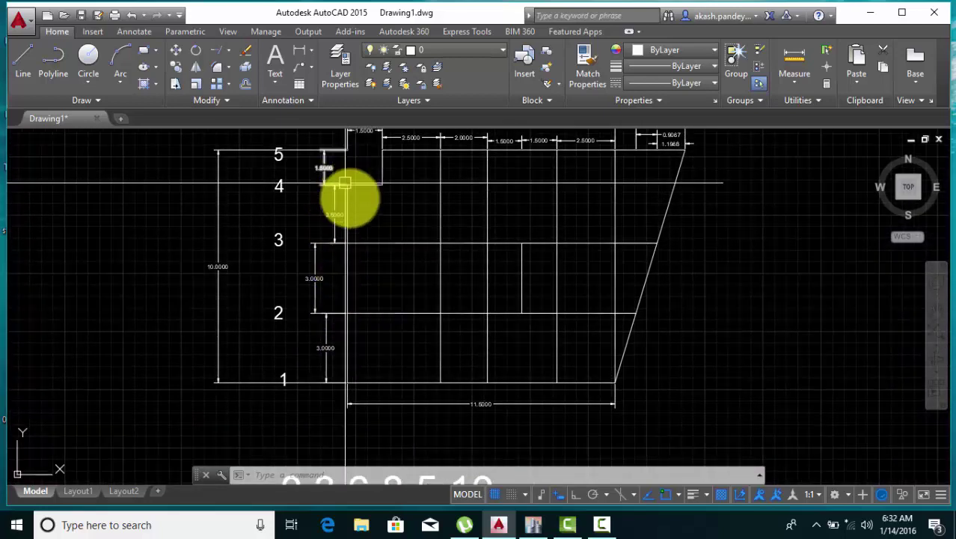
pyautogui.scroll(-2, 344, 183)
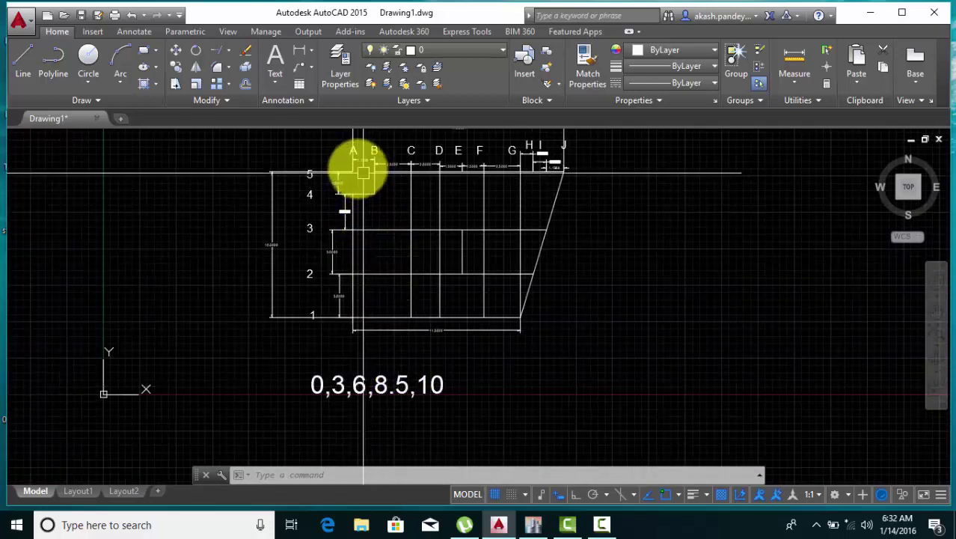
pyautogui.scroll(2, 363, 172)
pyautogui.scroll(-2, 356, 181)
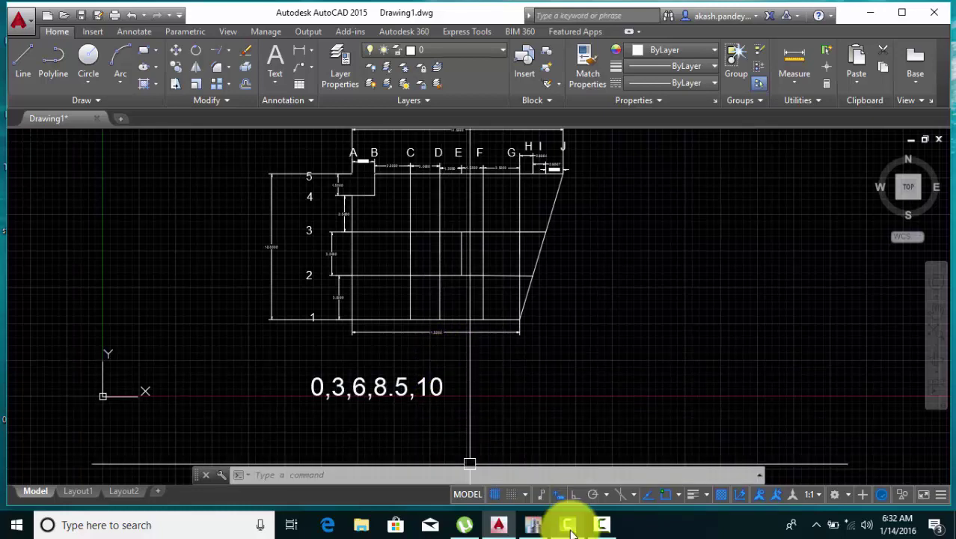
# Step: Switch to ETABS 2015 and start a new model
pyautogui.click(536, 526)
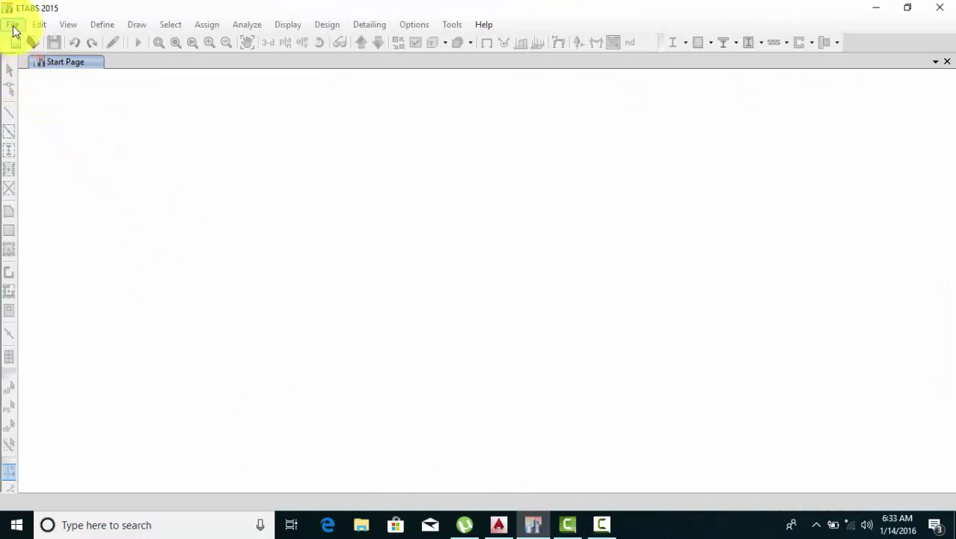
pyautogui.click(12, 25)
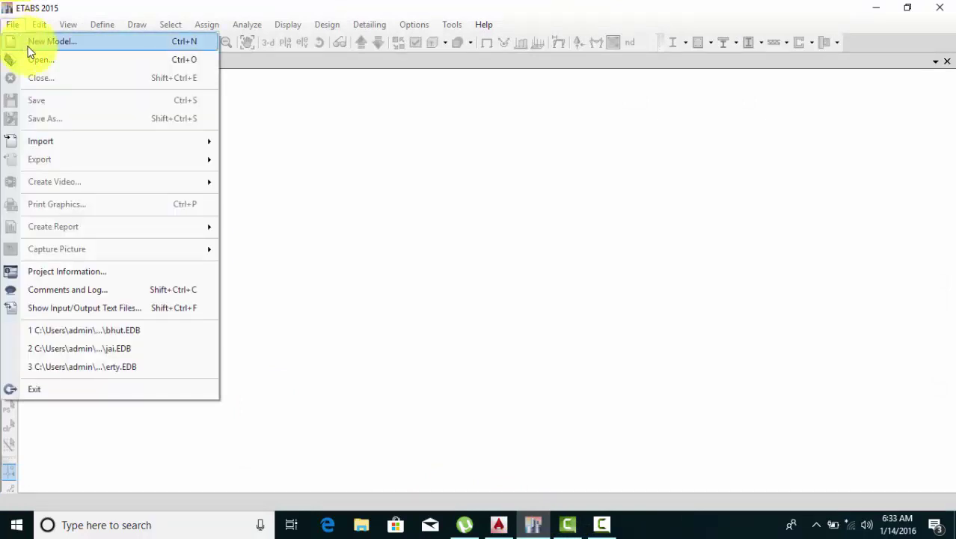
pyautogui.click(40, 43)
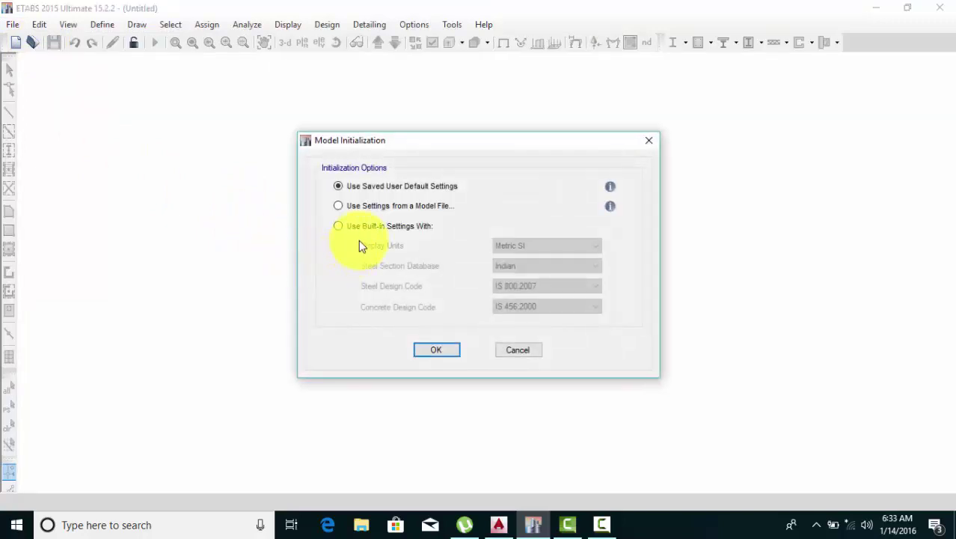
# Step: Initialize the model with built-in settings: Metric SI units, Indian steel section database, IS 800:2007 steel code and IS 456:2000 concrete code
pyautogui.click(366, 228)
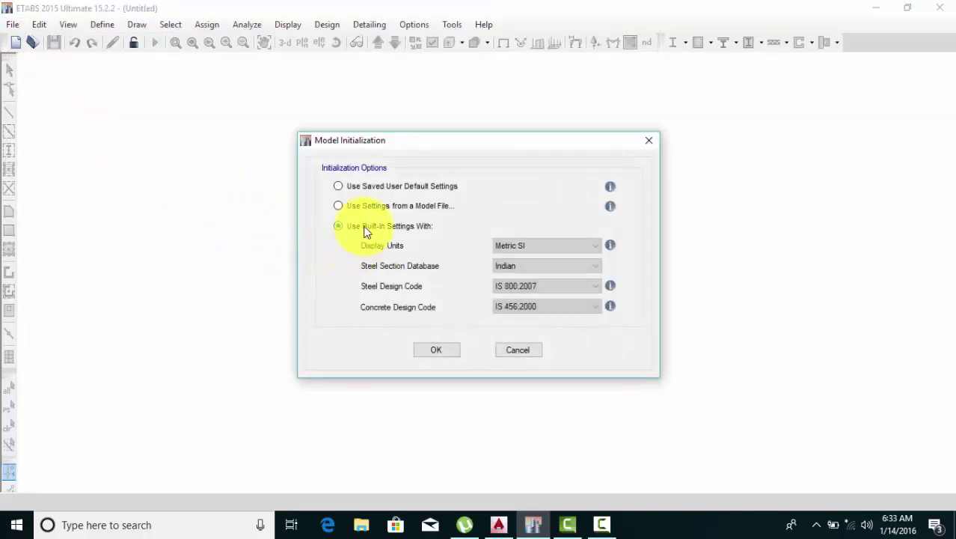
pyautogui.click(537, 249)
pyautogui.click(540, 247)
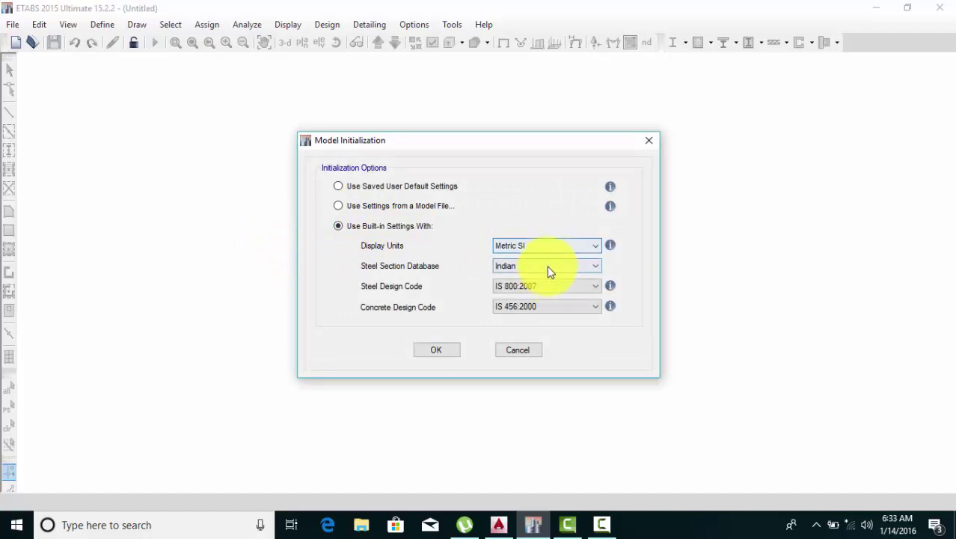
pyautogui.click(548, 266)
pyautogui.click(550, 267)
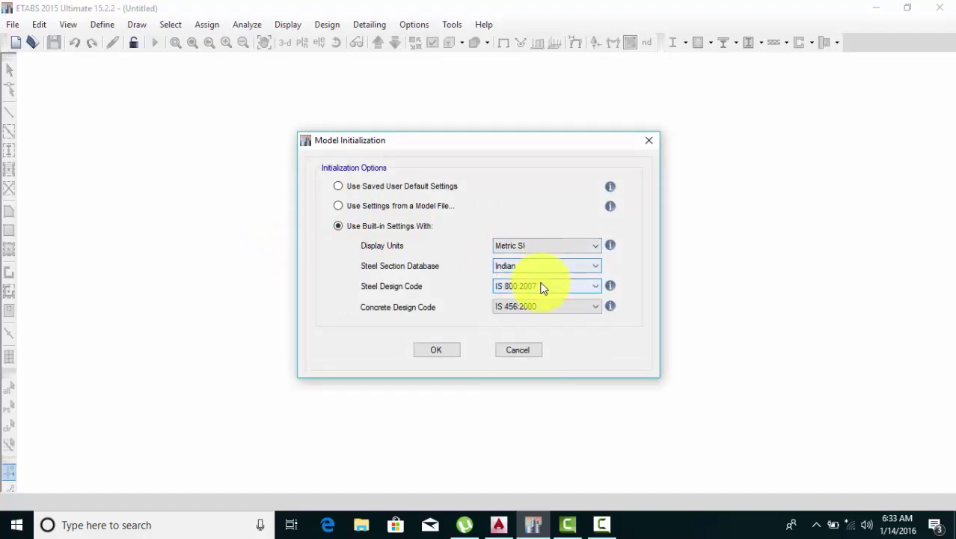
pyautogui.click(544, 287)
pyautogui.click(543, 287)
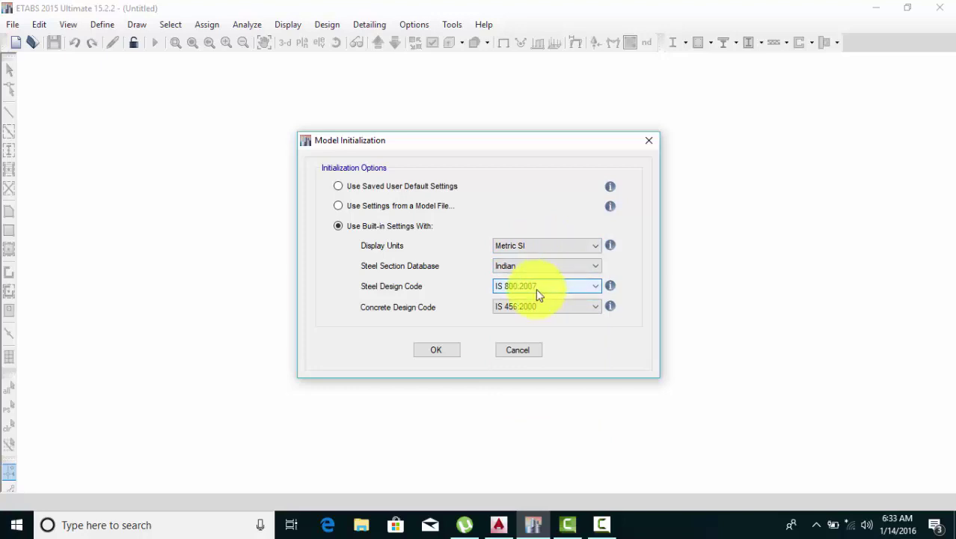
pyautogui.click(536, 306)
pyautogui.click(534, 309)
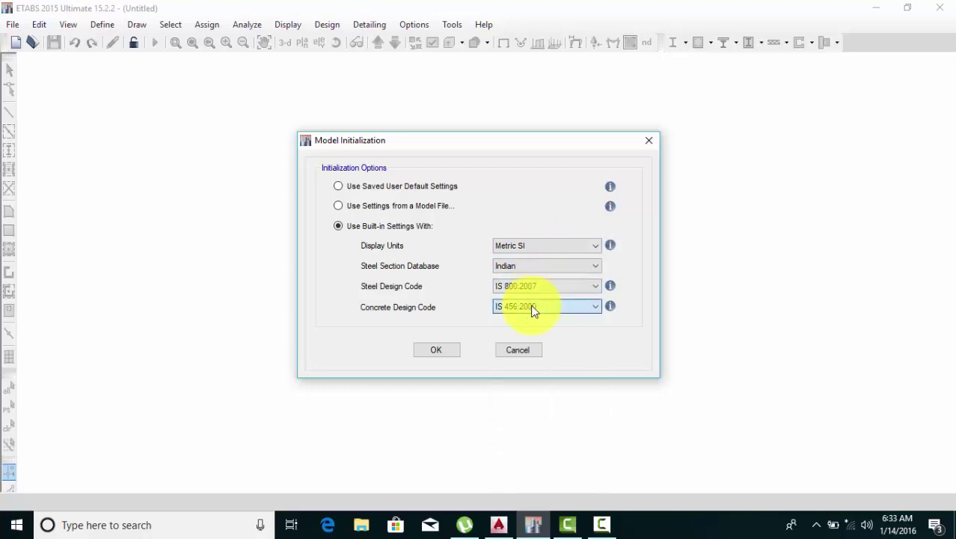
pyautogui.click(433, 349)
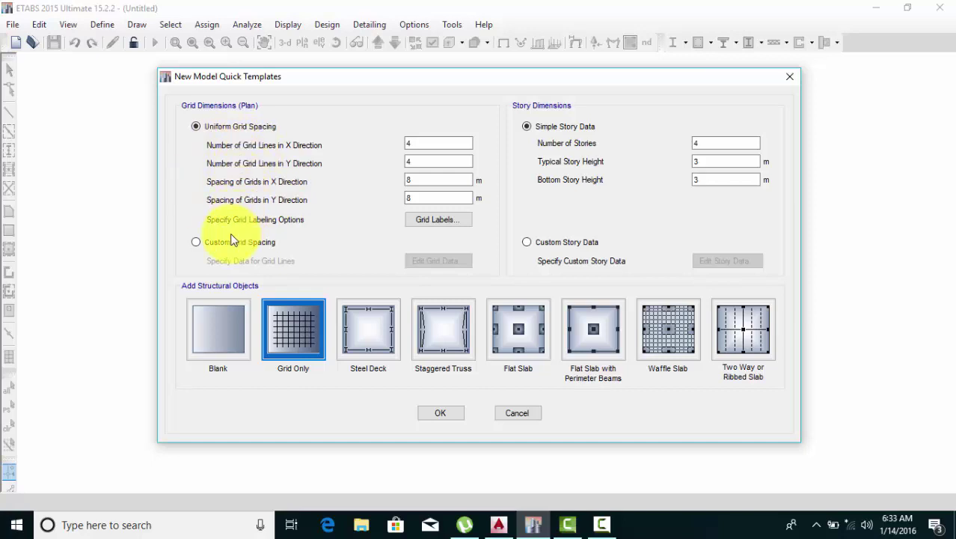
# Step: Choose custom grid spacing and custom story data for the Grid Only template, and open the grid data for editing
pyautogui.click(195, 244)
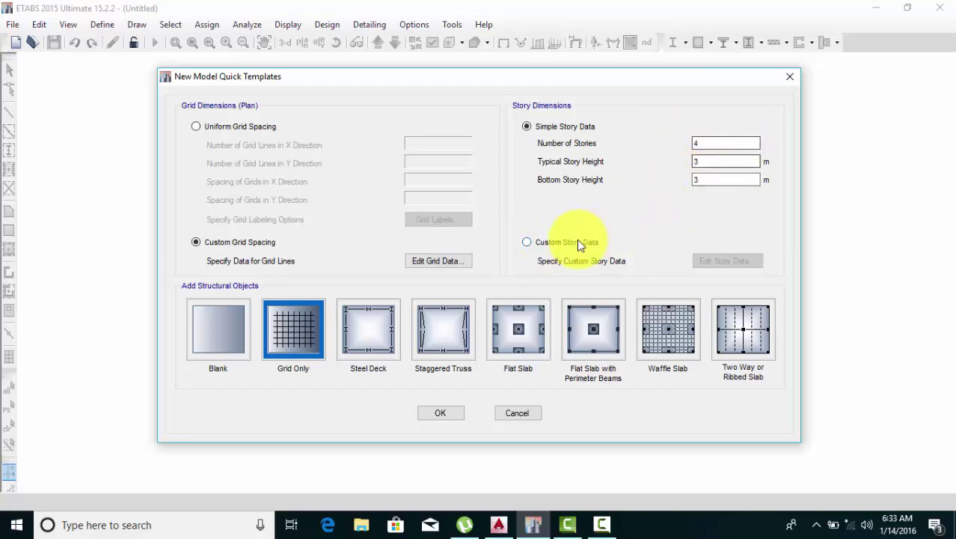
pyautogui.click(525, 242)
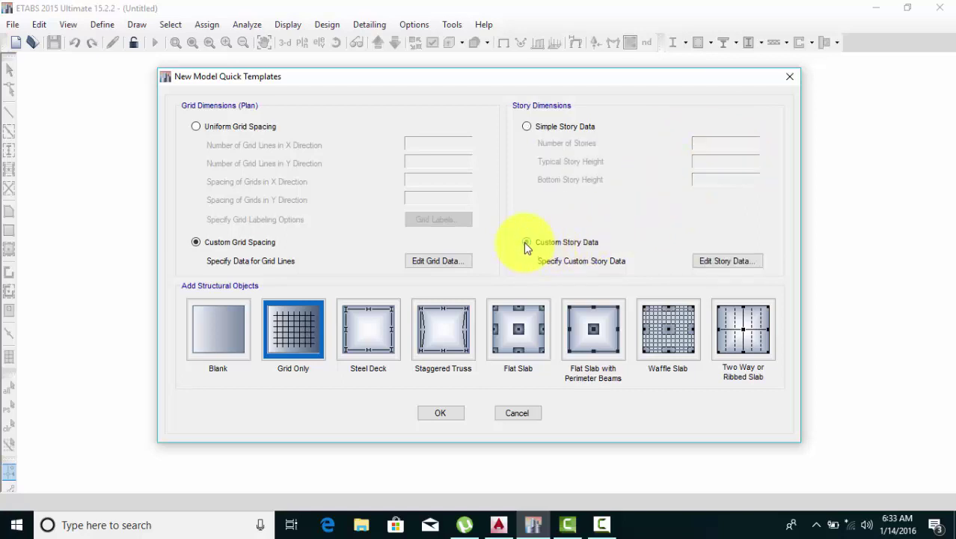
pyautogui.click(438, 260)
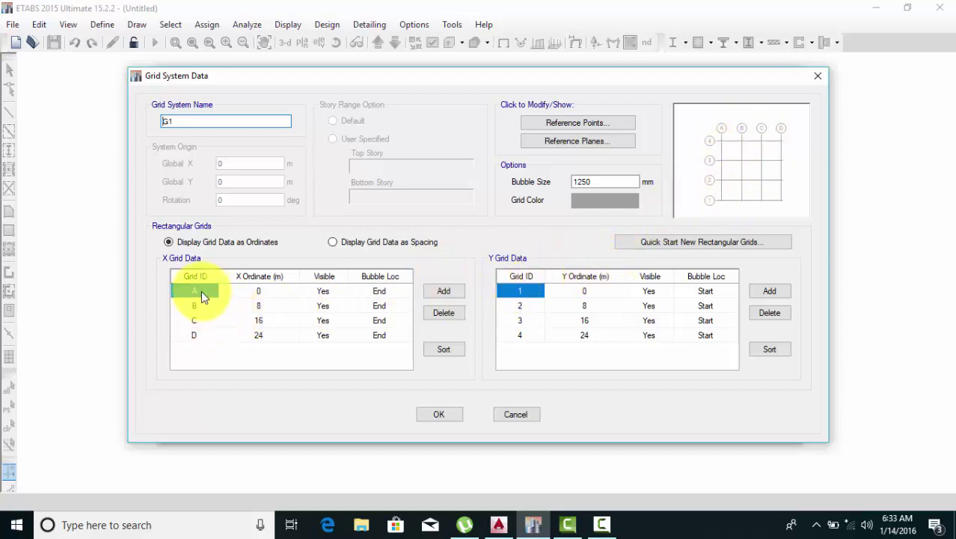
# Step: Add six X grid lines, E to J, to the grid system
pyautogui.click(443, 291)
pyautogui.click(443, 291)
pyautogui.click(444, 291)
pyautogui.click(444, 291)
pyautogui.click(444, 291)
pyautogui.click(443, 291)
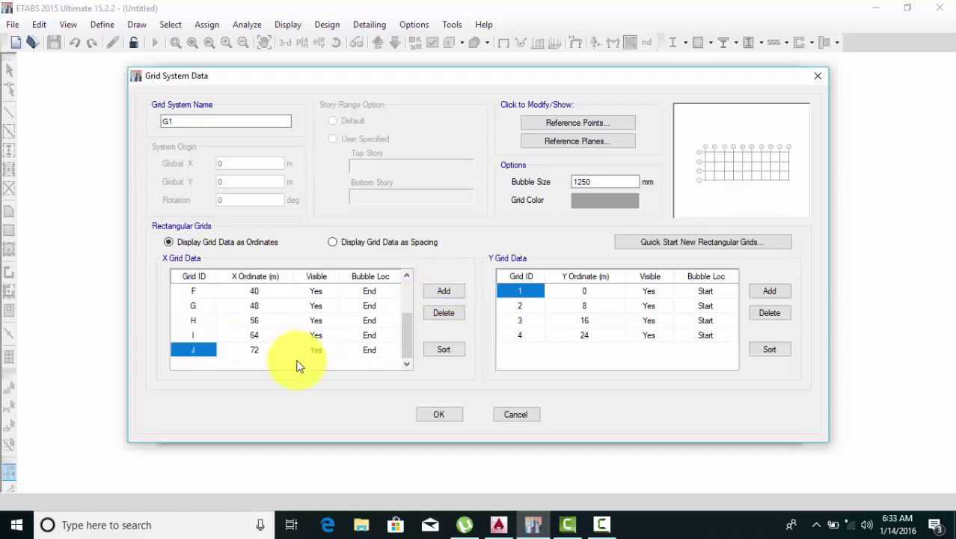
# Step: Select grid B's X ordinate, check the cumulative A to J distances in the AutoCAD plan, and return to the ETABS grid data
pyautogui.scroll(2, 271, 348)
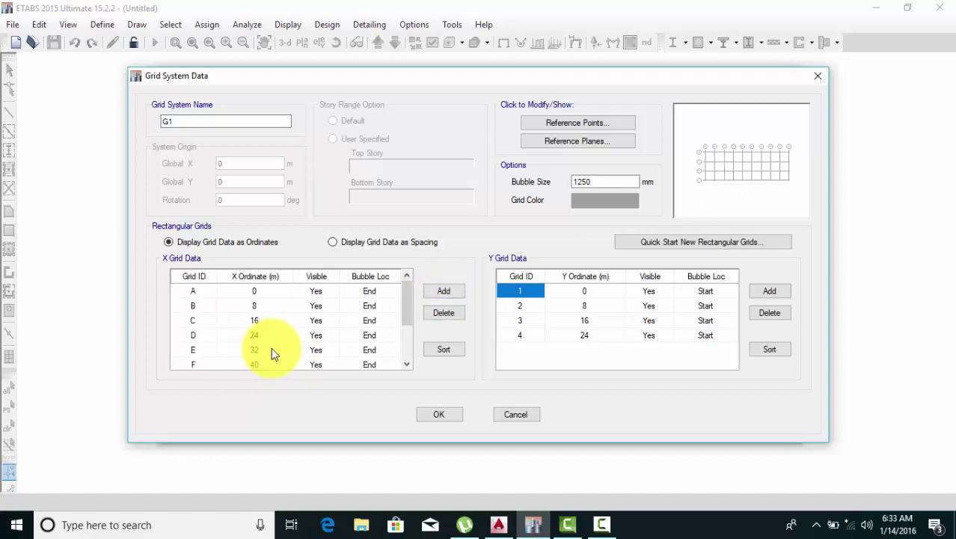
pyautogui.click(261, 290)
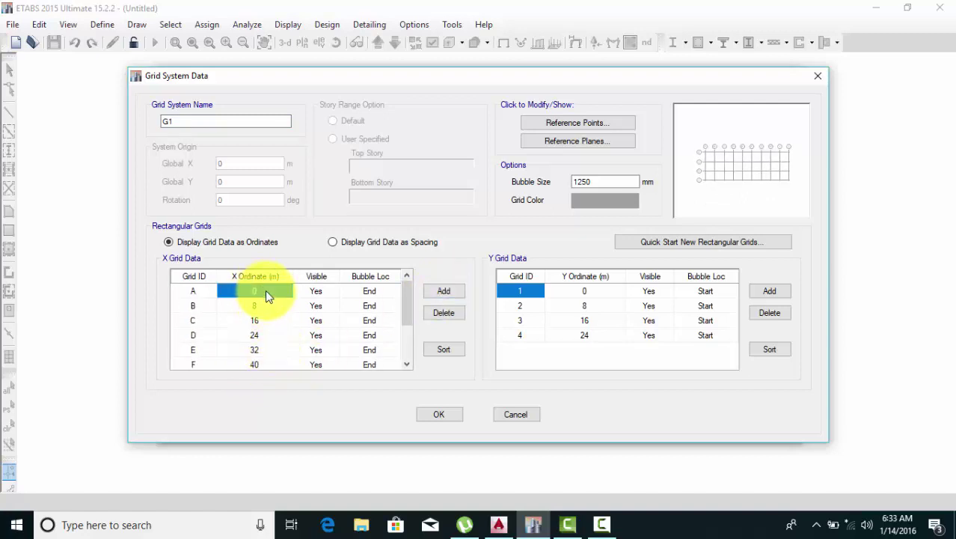
pyautogui.click(268, 311)
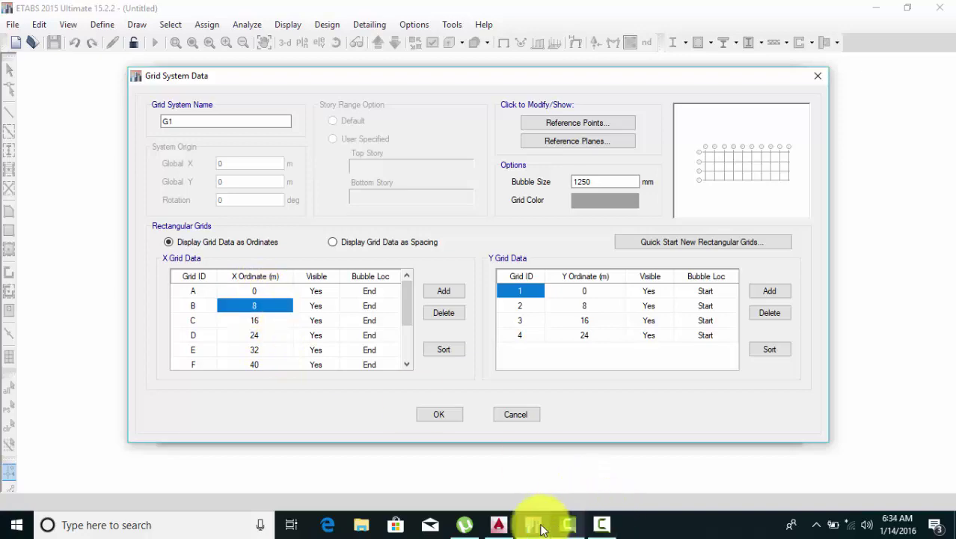
pyautogui.click(499, 528)
pyautogui.moveTo(437, 280); pyautogui.dragTo(438, 395, button='middle')
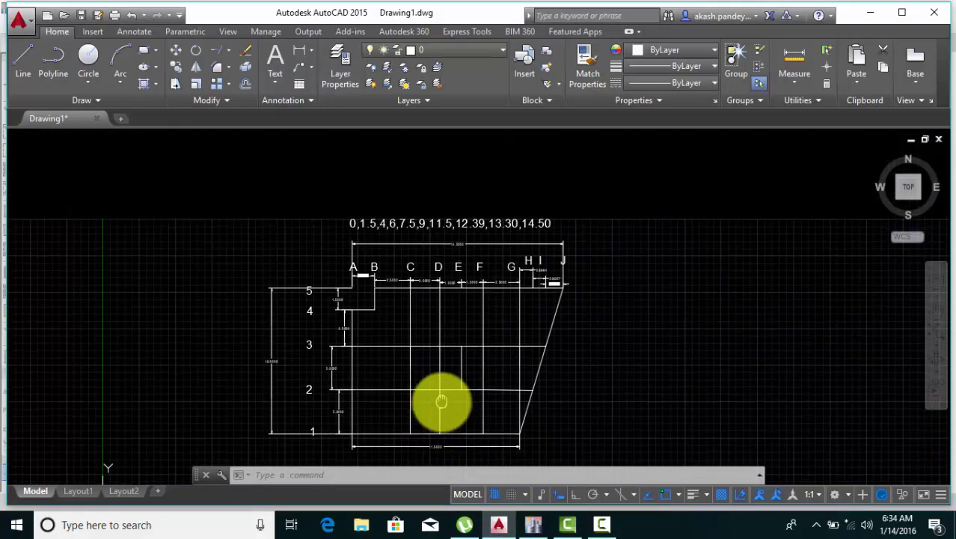
pyautogui.scroll(4, 374, 243)
pyautogui.moveTo(366, 231); pyautogui.dragTo(351, 259, button='middle')
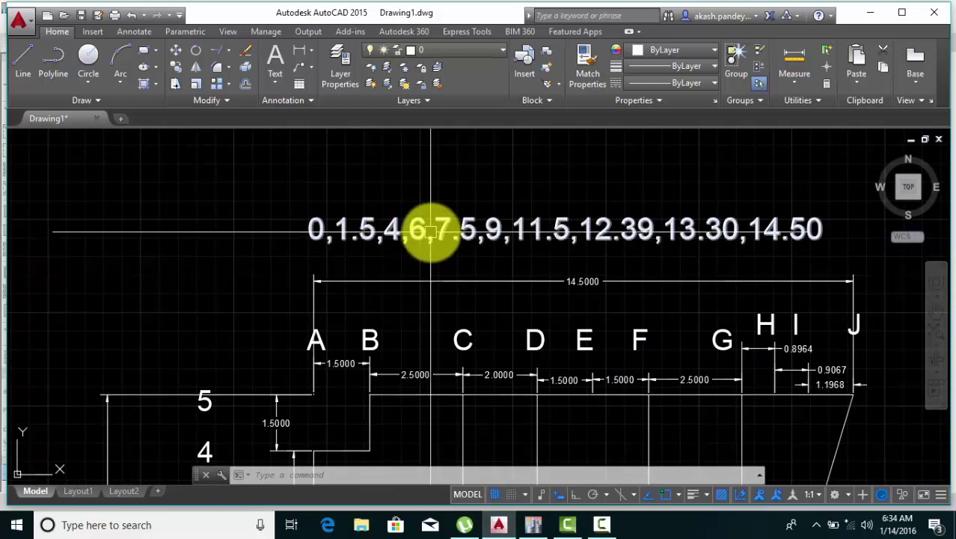
pyautogui.click(532, 524)
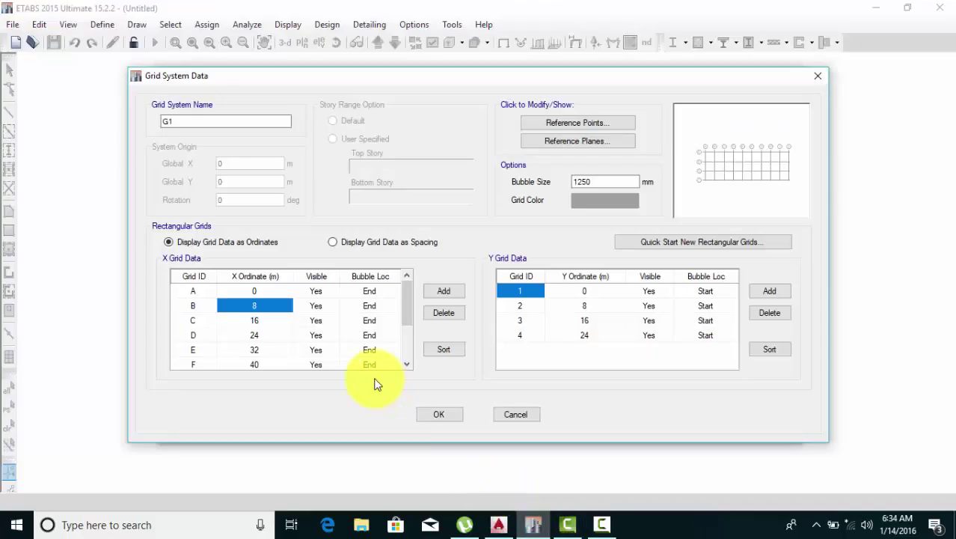
# Step: Set the X ordinates of grids B, C and D to 1.5, 4 and 6 m
pyautogui.write('1.5')
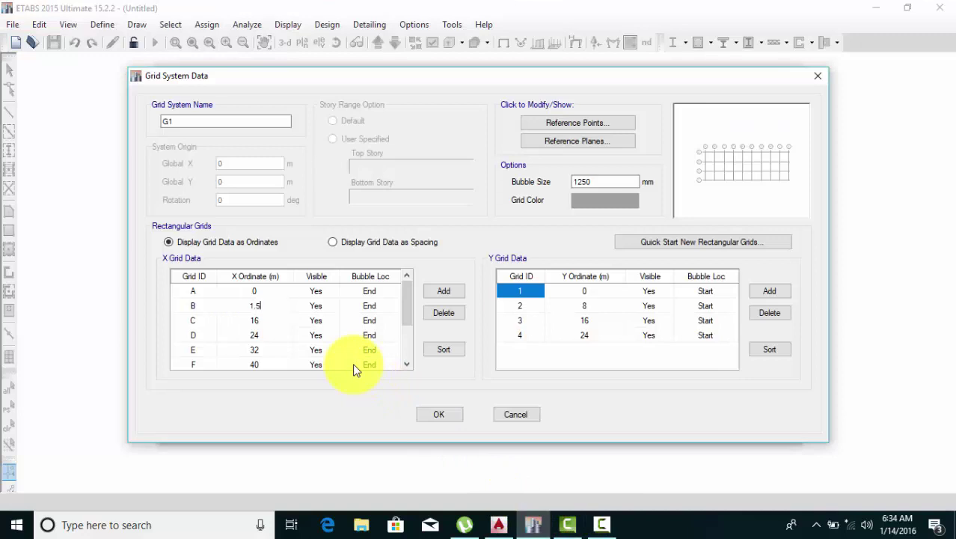
pyautogui.press('Down')
pyautogui.write('4')
pyautogui.press('Down')
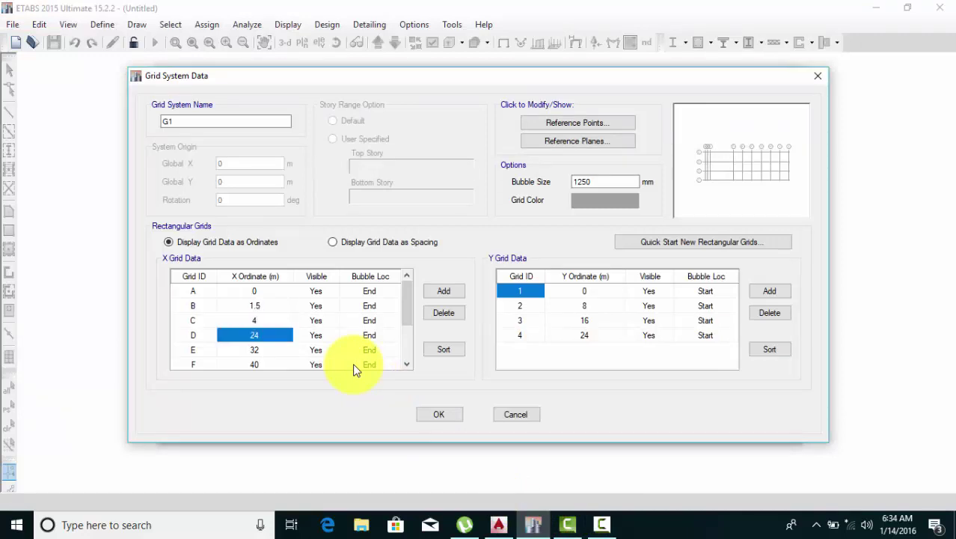
pyautogui.write('6')
pyautogui.press('Down')
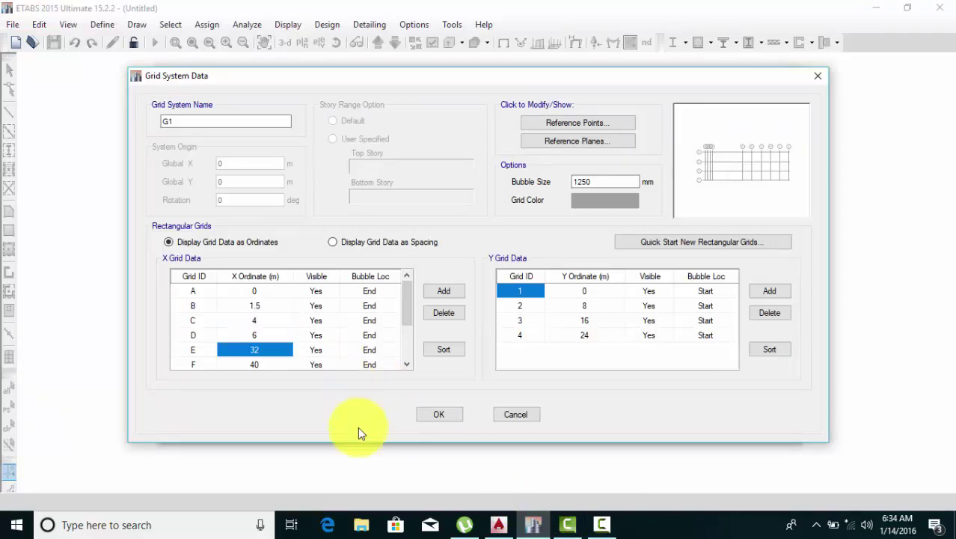
# Step: Recheck the cumulative distances in the AutoCAD plan and set the X ordinates of grids E, F and G to 7.5, 9 and 11.5 m
pyautogui.click(498, 527)
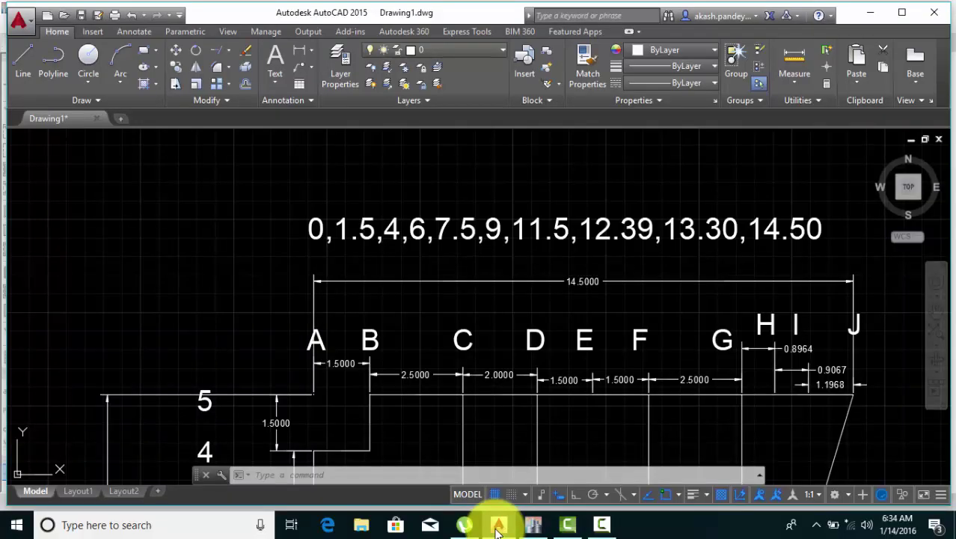
pyautogui.click(498, 527)
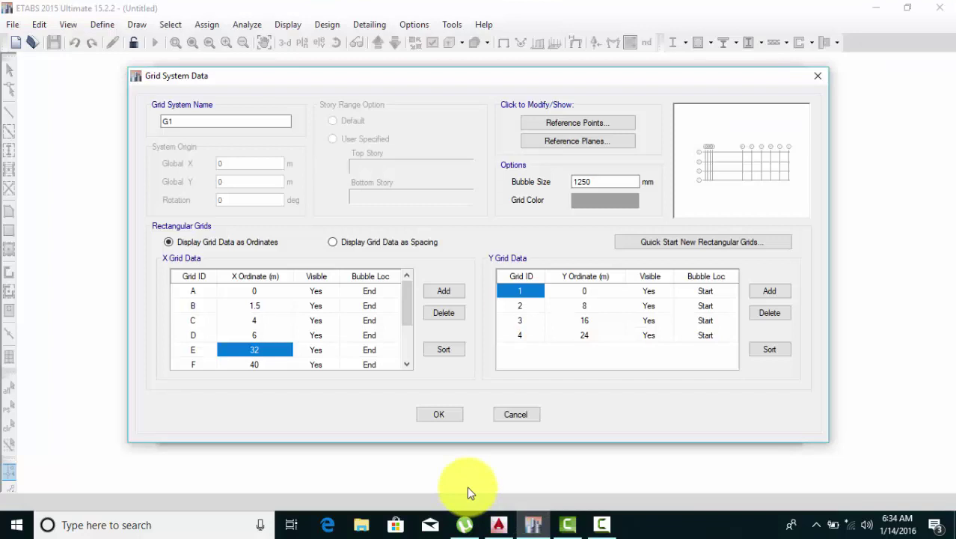
pyautogui.write('7.5')
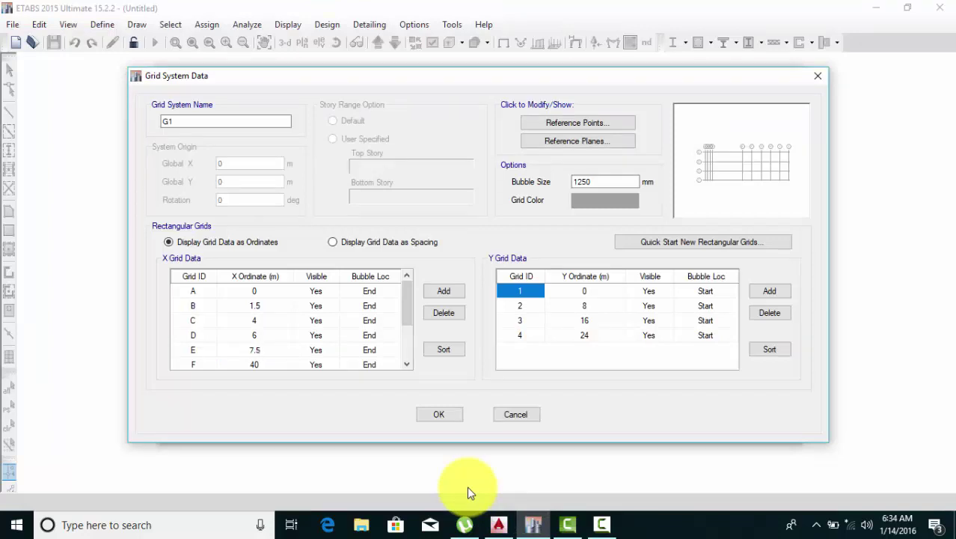
pyautogui.press('Return')
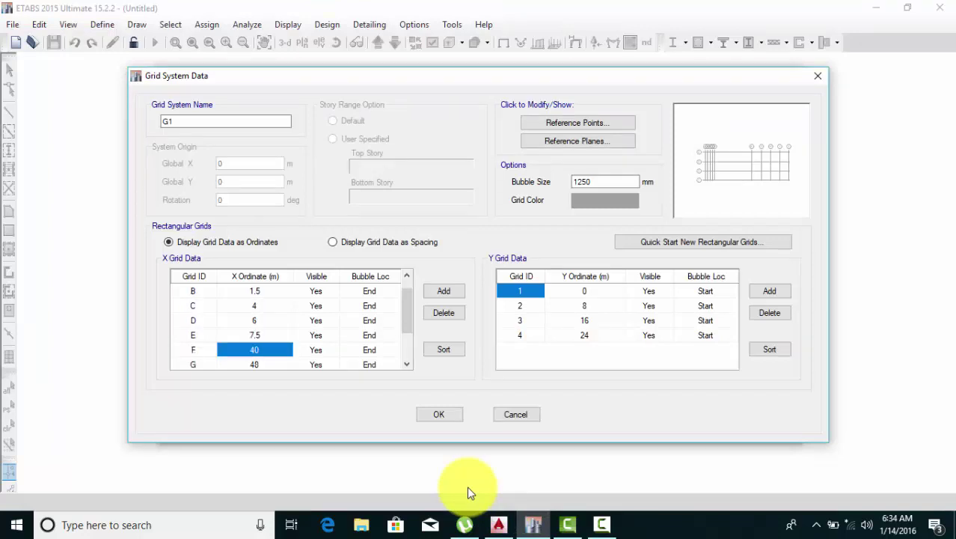
pyautogui.write('9')
pyautogui.press('Return')
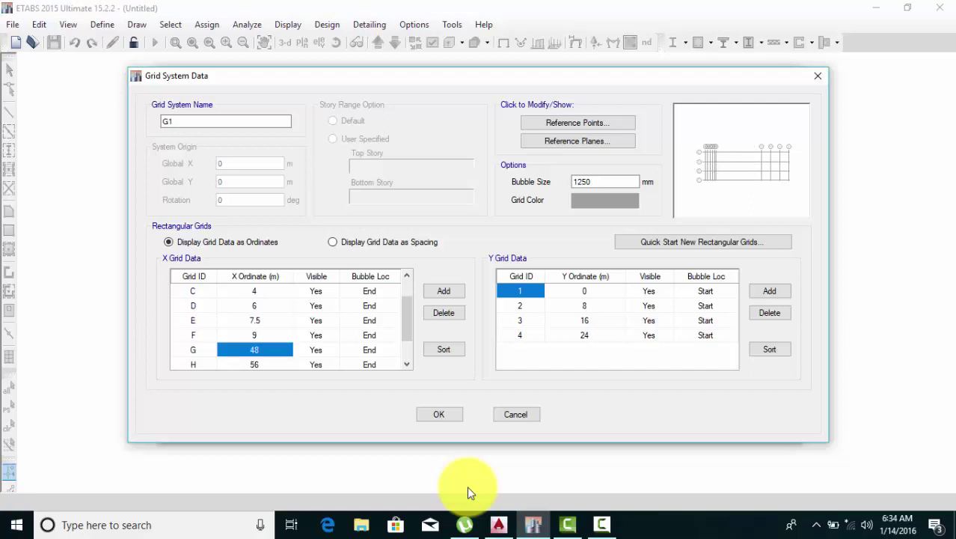
pyautogui.write('11.5')
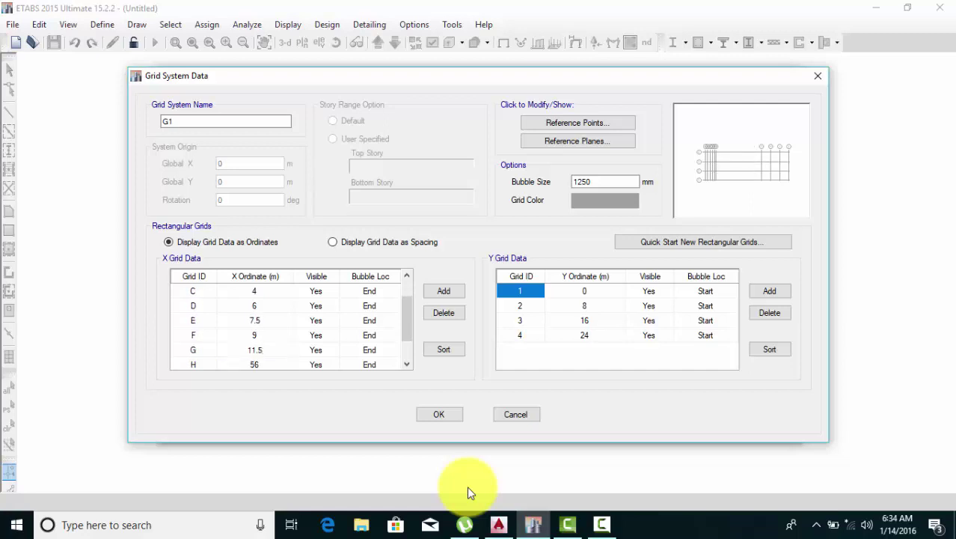
pyautogui.press('Return')
# Step: Look up grid H's cumulative distance in the AutoCAD plan and set its X ordinate to 12.39 m in ETABS
pyautogui.click(498, 526)
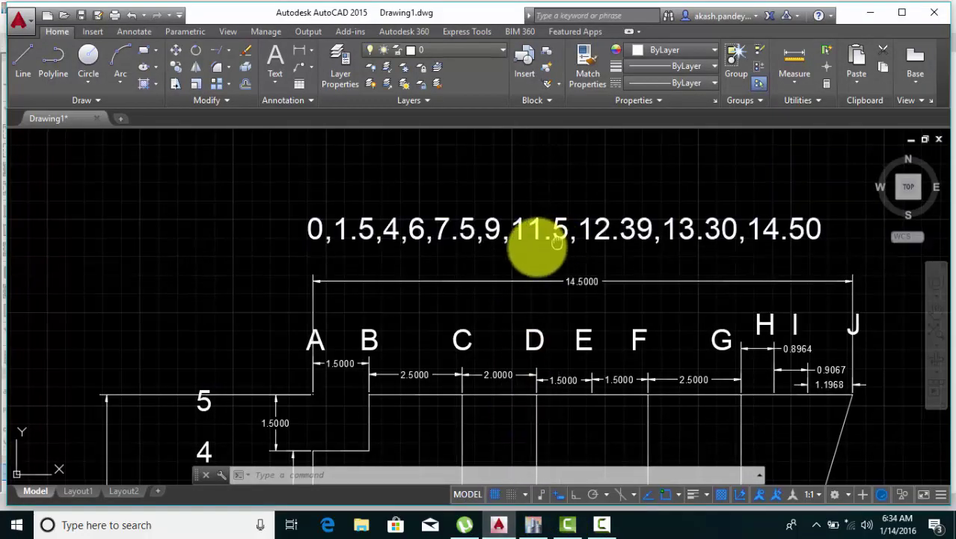
pyautogui.scroll(2, 534, 261)
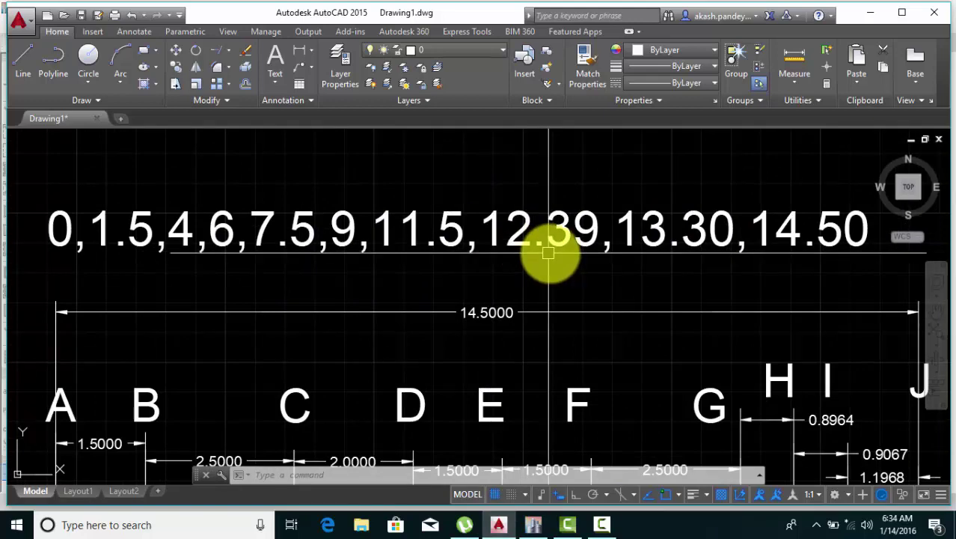
pyautogui.click(536, 525)
pyautogui.write('12')
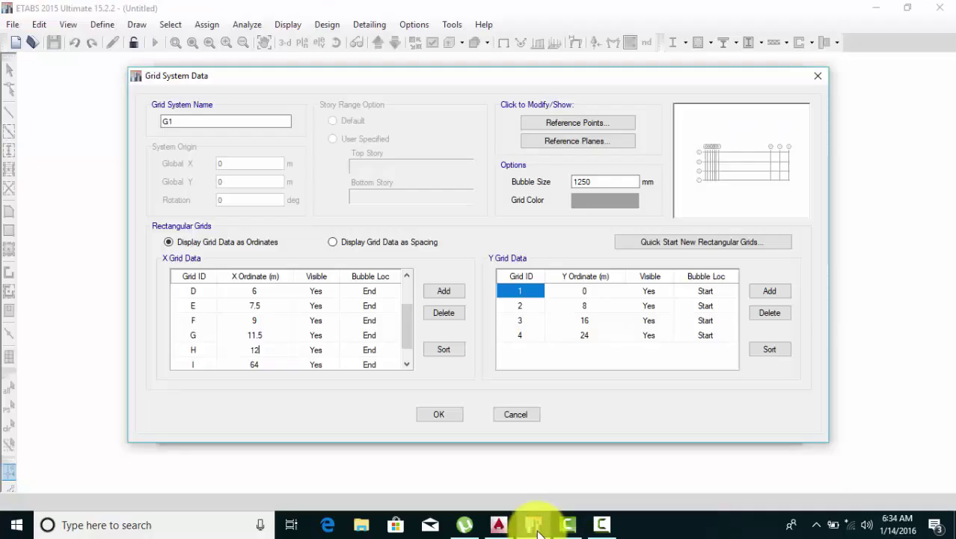
pyautogui.write('.39')
pyautogui.press('Return')
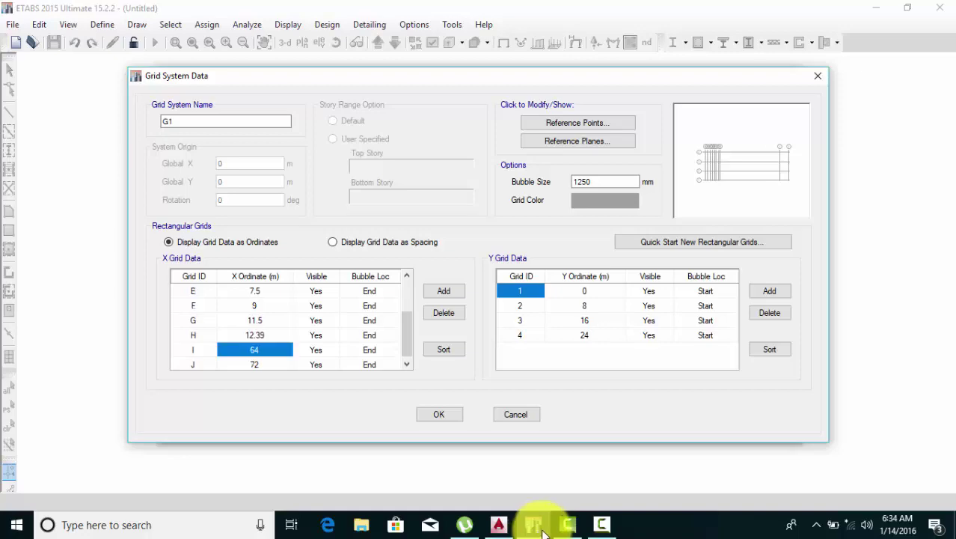
# Step: Set the X ordinates of grids I and J to 13.30 and 14.5 m, checking each against the AutoCAD plan
pyautogui.click(499, 525)
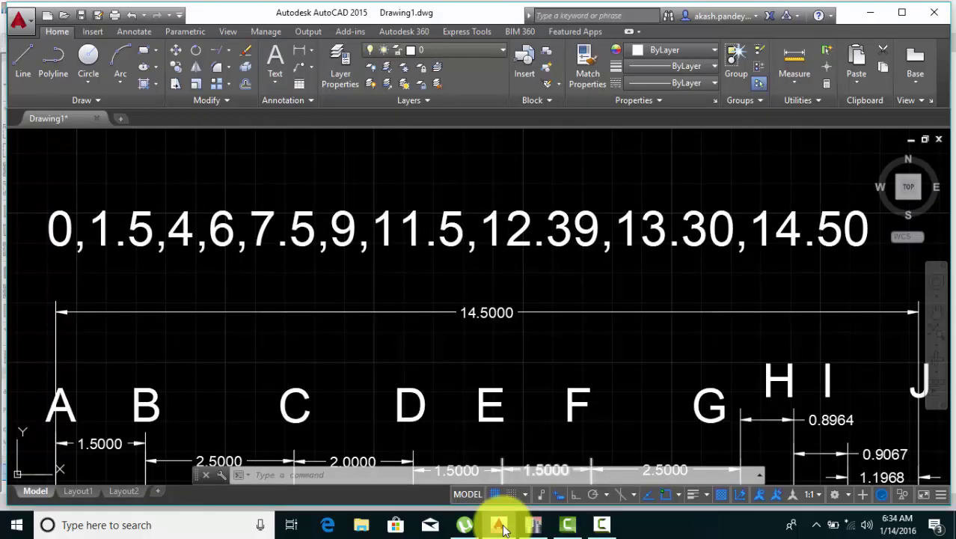
pyautogui.click(501, 526)
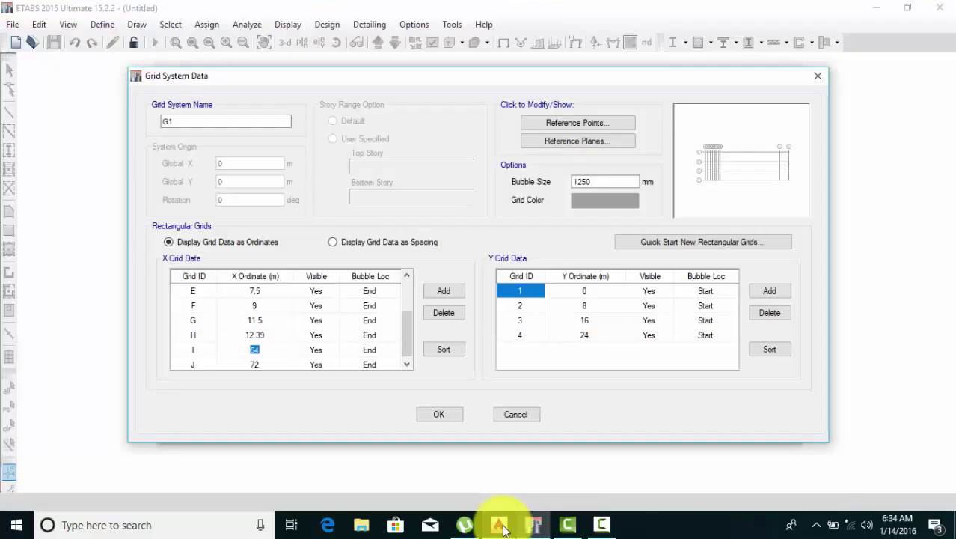
pyautogui.write('0')
pyautogui.press('Return')
pyautogui.click(500, 526)
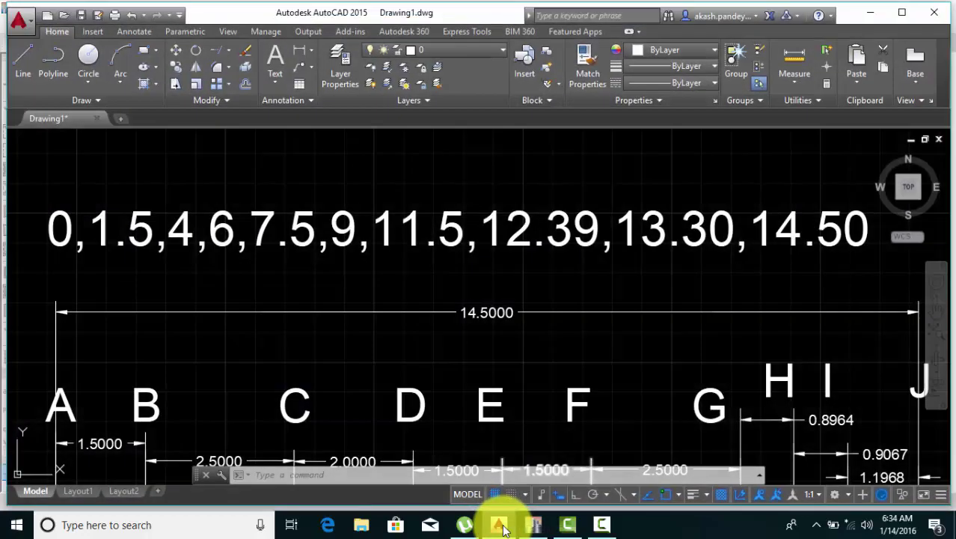
pyautogui.click(503, 528)
pyautogui.write('1')
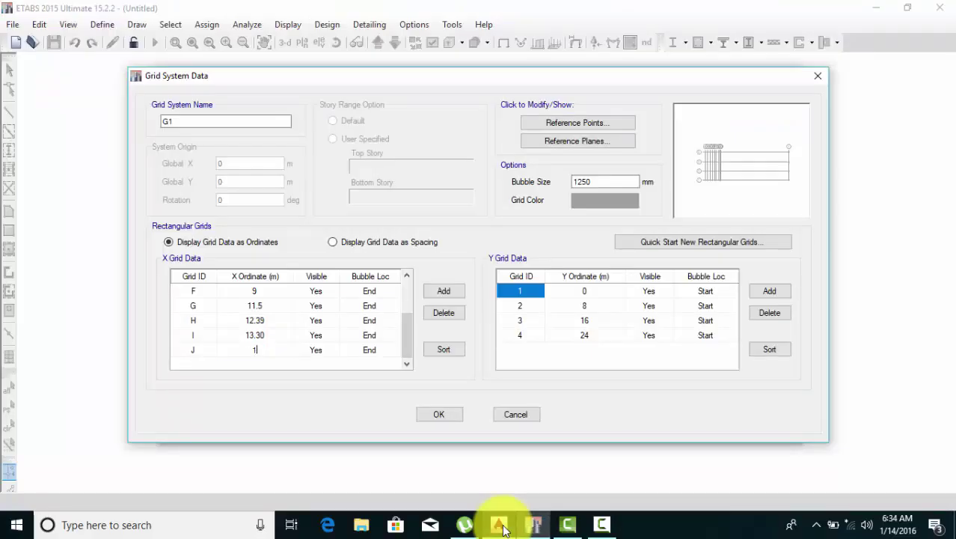
pyautogui.write('4.5')
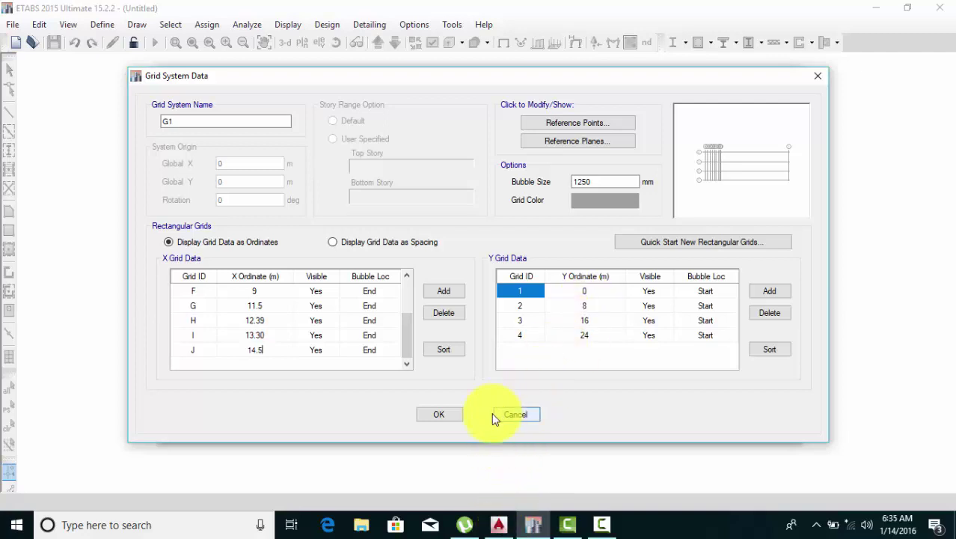
pyautogui.press('Return')
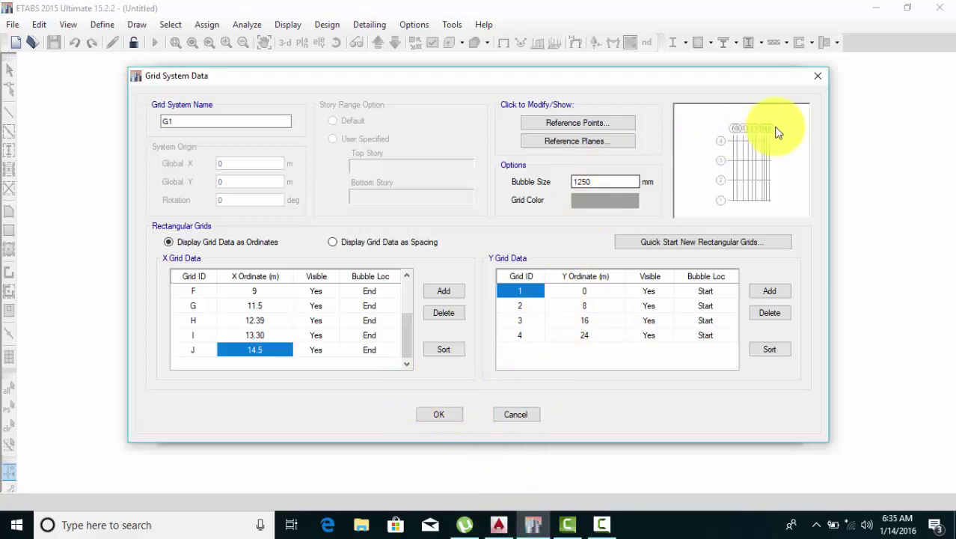
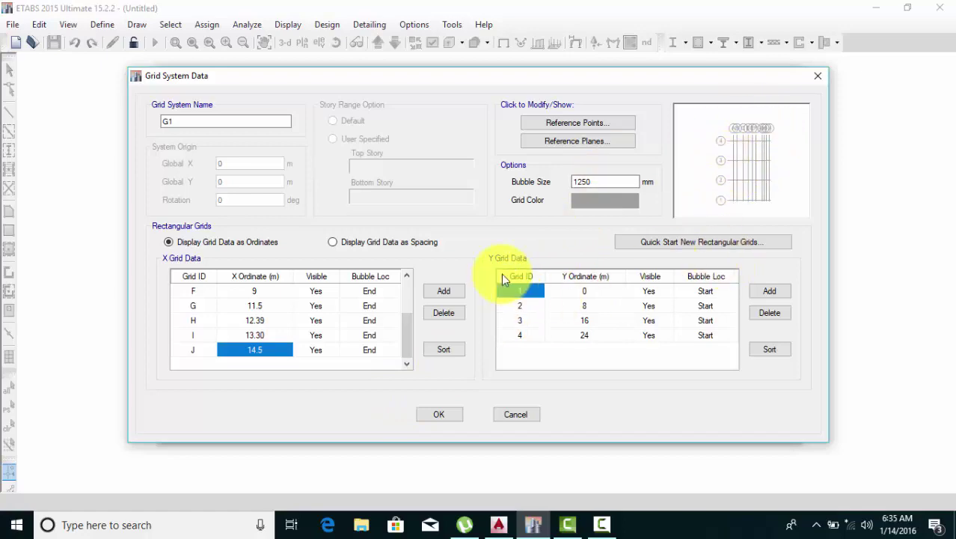
# Step: Examine grid lines 1 to 5 and their cumulative Y distances in the AutoCAD plan, and return to the ETABS grid data
pyautogui.click(498, 521)
pyautogui.scroll(-2, 336, 359)
pyautogui.scroll(-1, 427, 242)
pyautogui.scroll(-1, 380, 228)
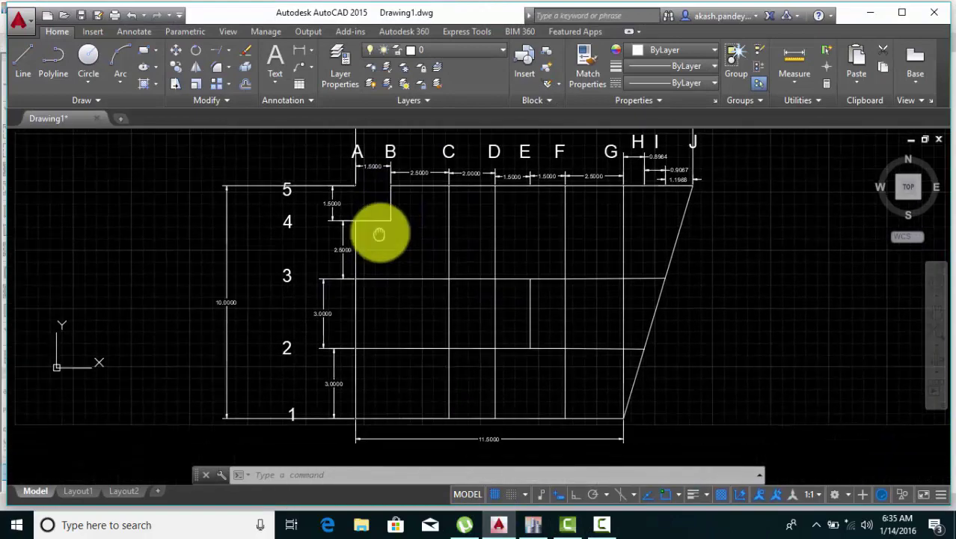
pyautogui.moveTo(325, 410); pyautogui.dragTo(309, 267, button='middle')
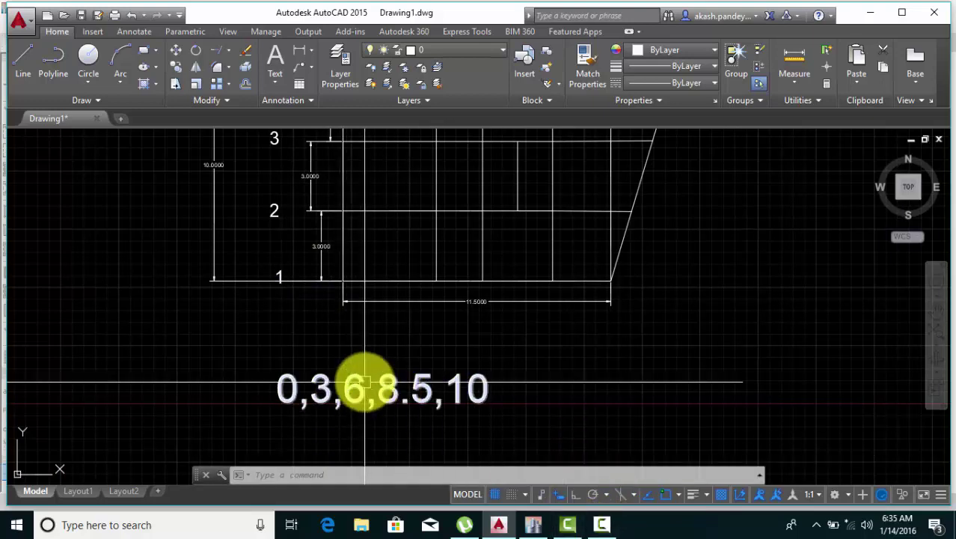
pyautogui.scroll(2, 356, 278)
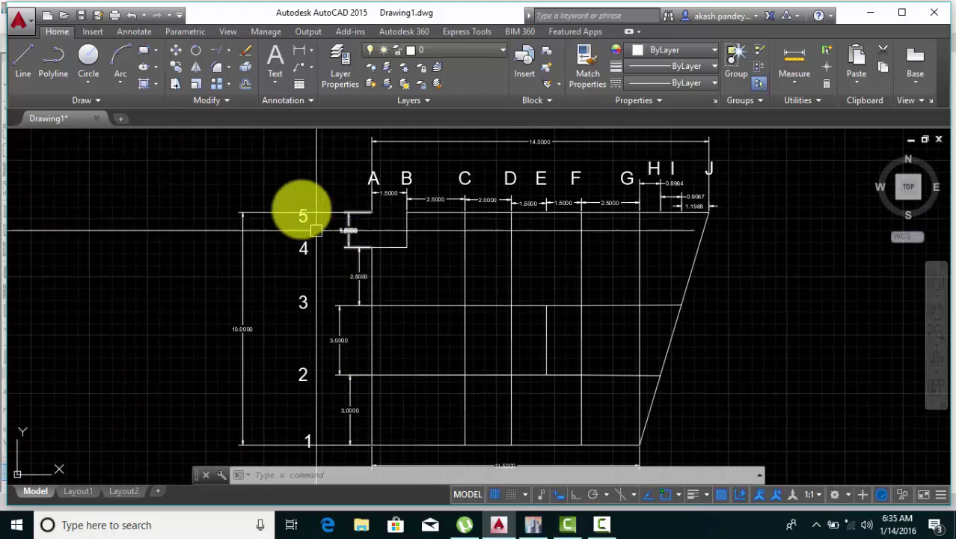
pyautogui.moveTo(413, 282); pyautogui.dragTo(376, 194, button='middle')
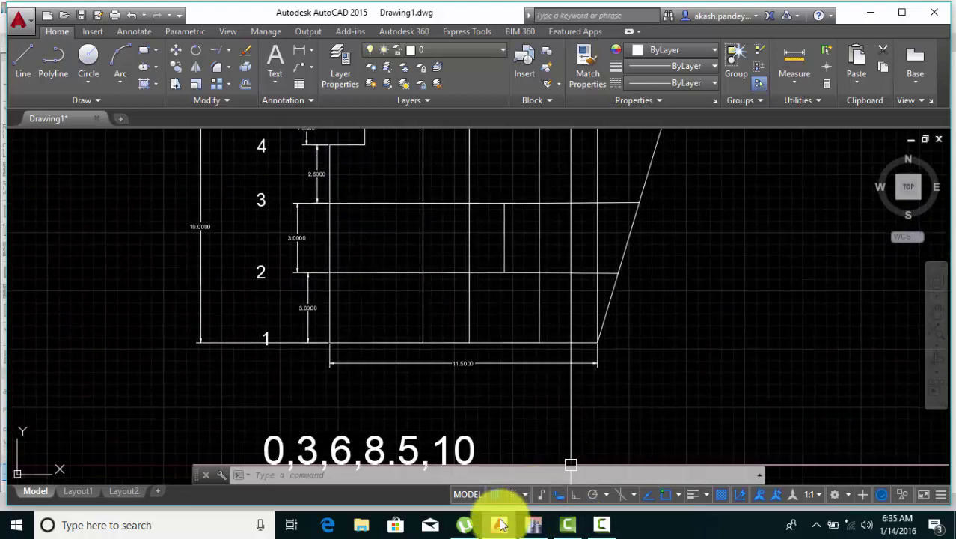
pyautogui.click(532, 524)
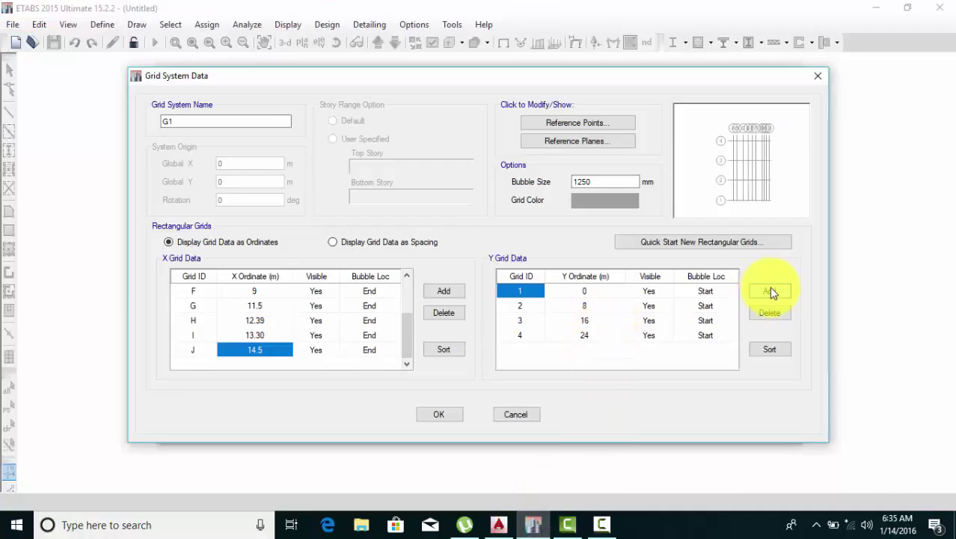
# Step: Add a fifth Y grid line and set the Y ordinates of grids 2 to 5 to 3, 6, 8.5 and 10 m
pyautogui.click(771, 291)
pyautogui.click(597, 307)
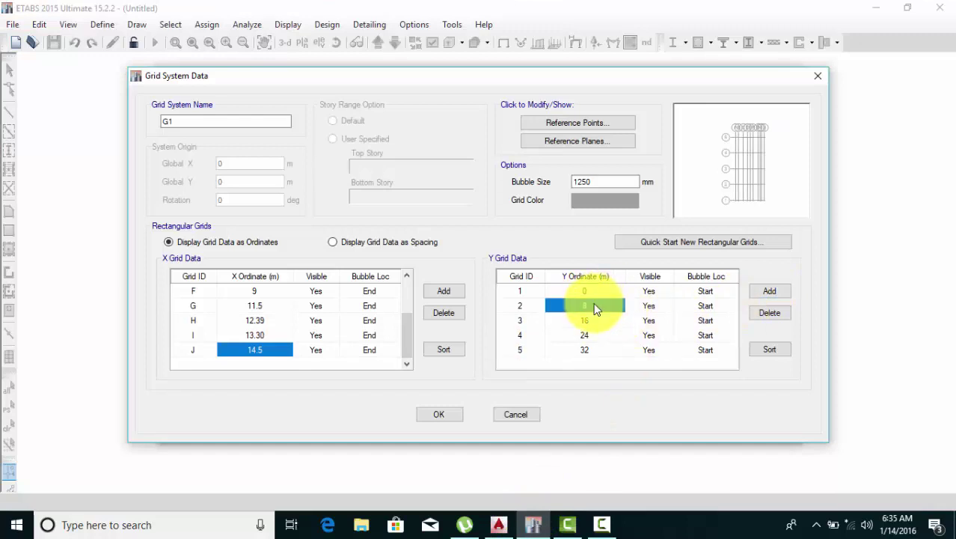
pyautogui.write('3')
pyautogui.click(606, 321)
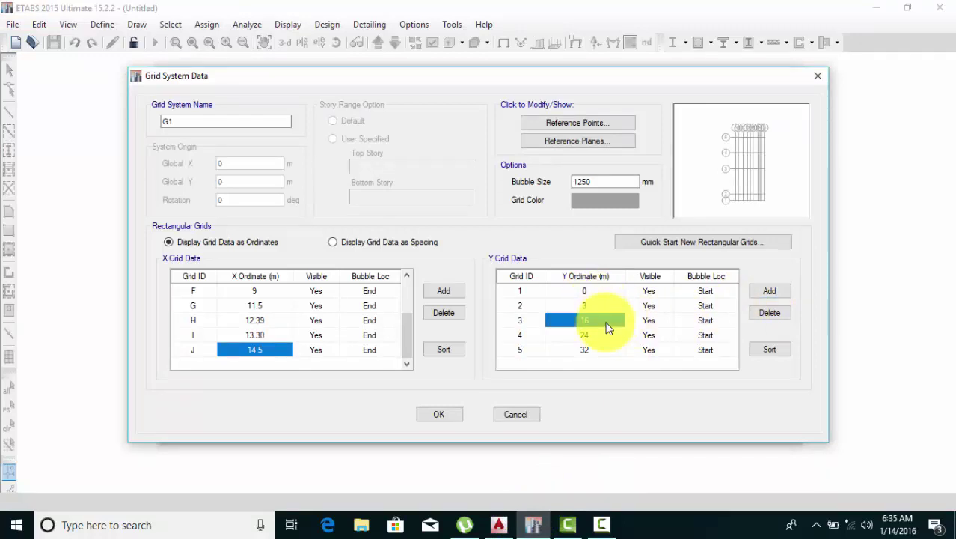
pyautogui.write('68.5')
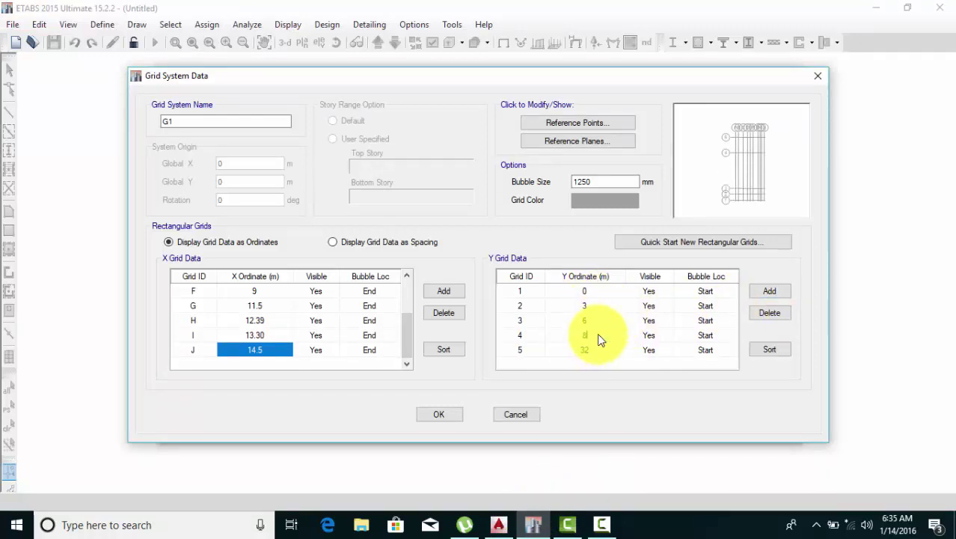
pyautogui.click(597, 350)
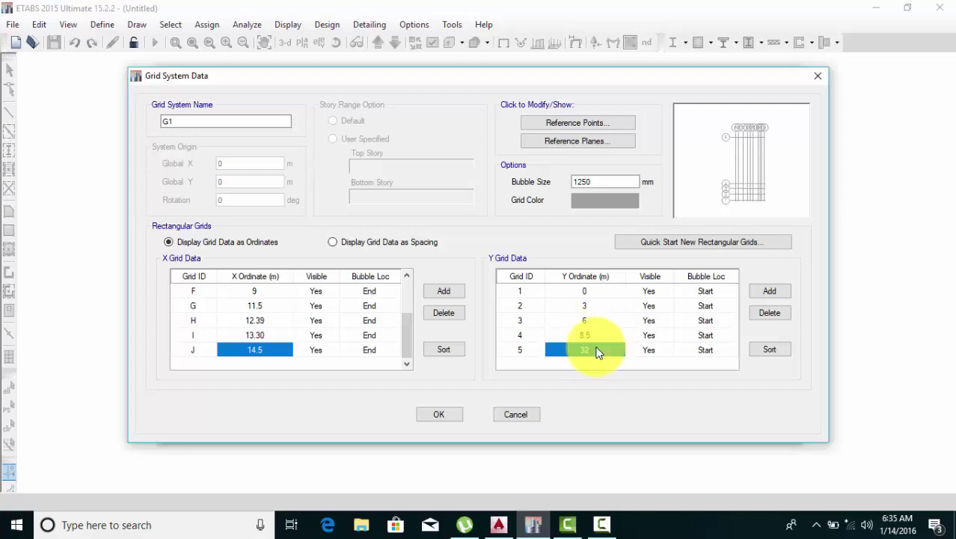
pyautogui.write('10')
pyautogui.click(608, 335)
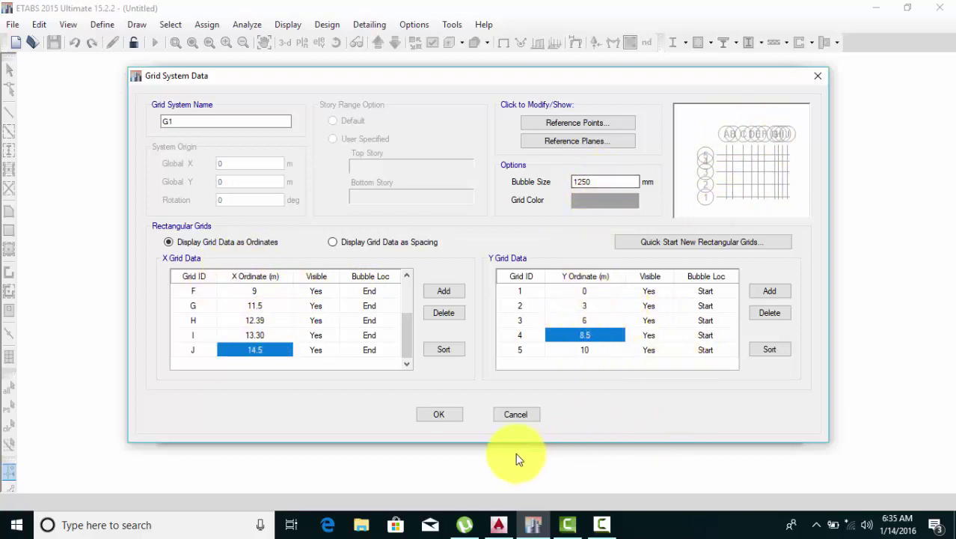
# Step: Review the whole floor plan grid layout in AutoCAD, and return to ETABS to compare it with the grid preview
pyautogui.click(499, 524)
pyautogui.scroll(-3, 383, 350)
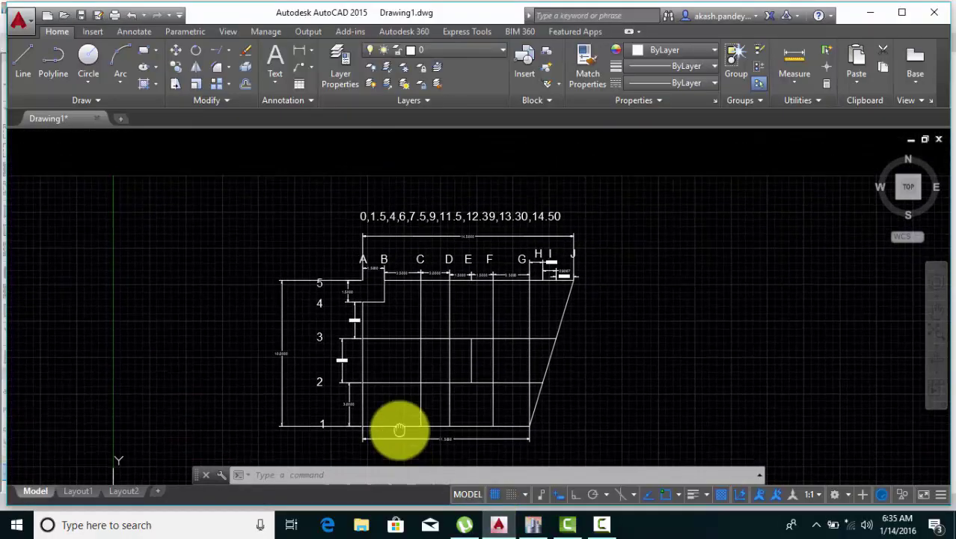
pyautogui.scroll(3, 438, 391)
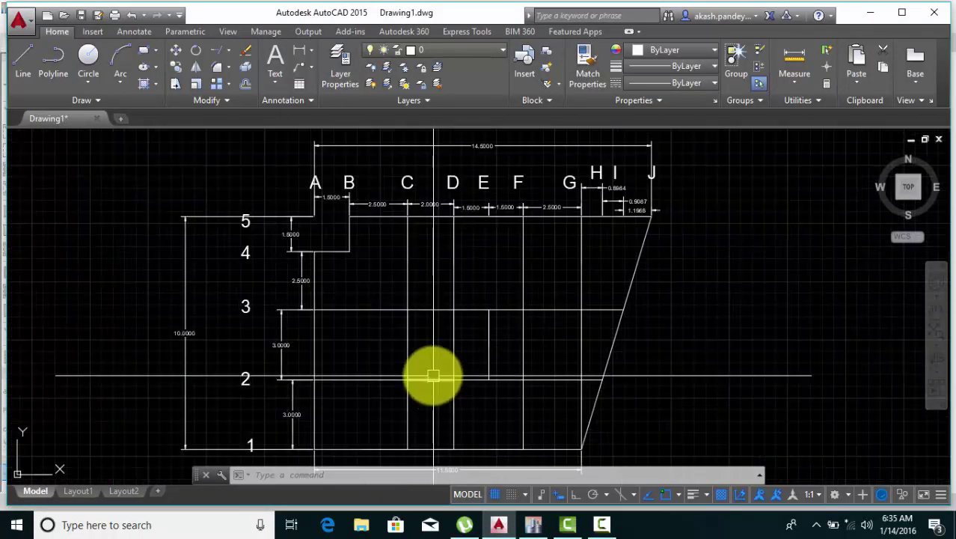
pyautogui.moveTo(427, 367); pyautogui.dragTo(420, 338, button='middle')
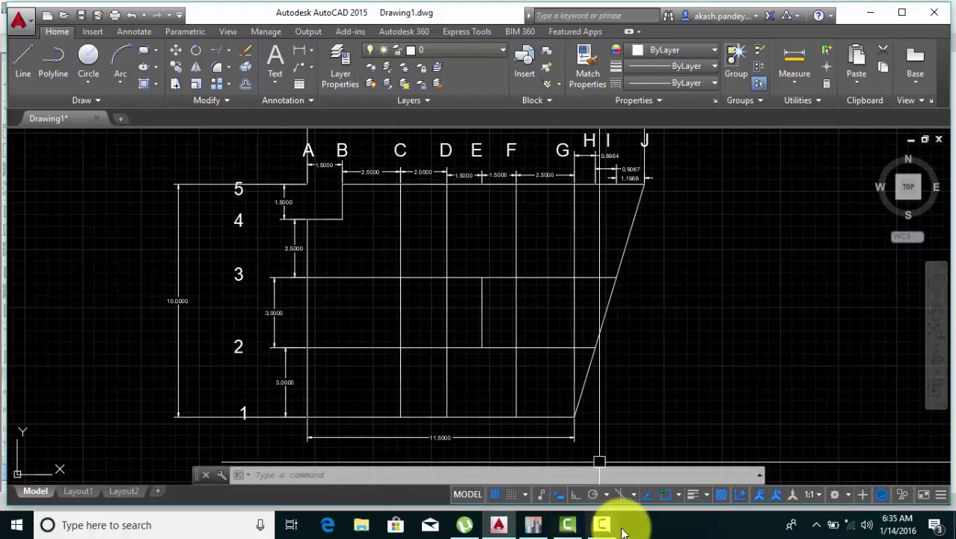
pyautogui.click(534, 524)
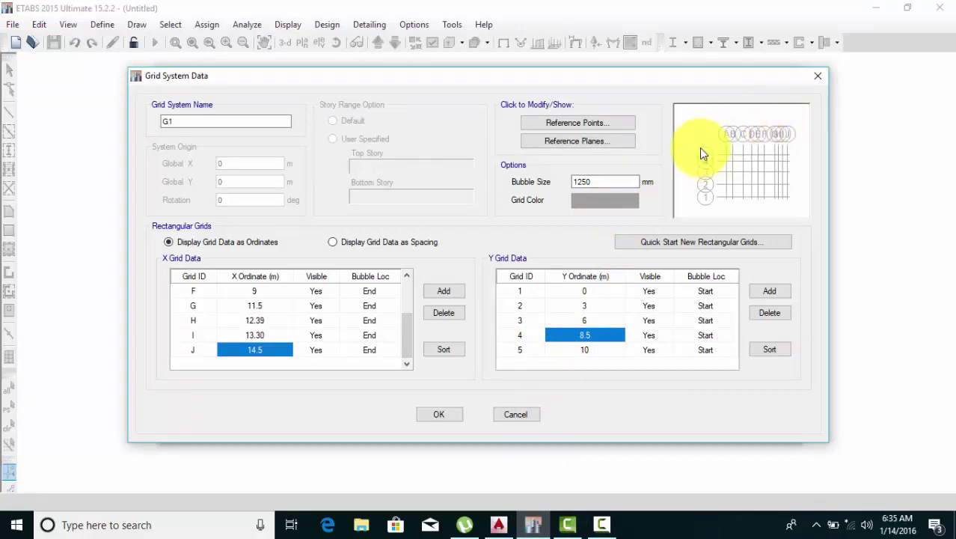
# Step: Set the grid bubble size to 800 mm and accept the custom grid data
pyautogui.doubleClick(580, 183)
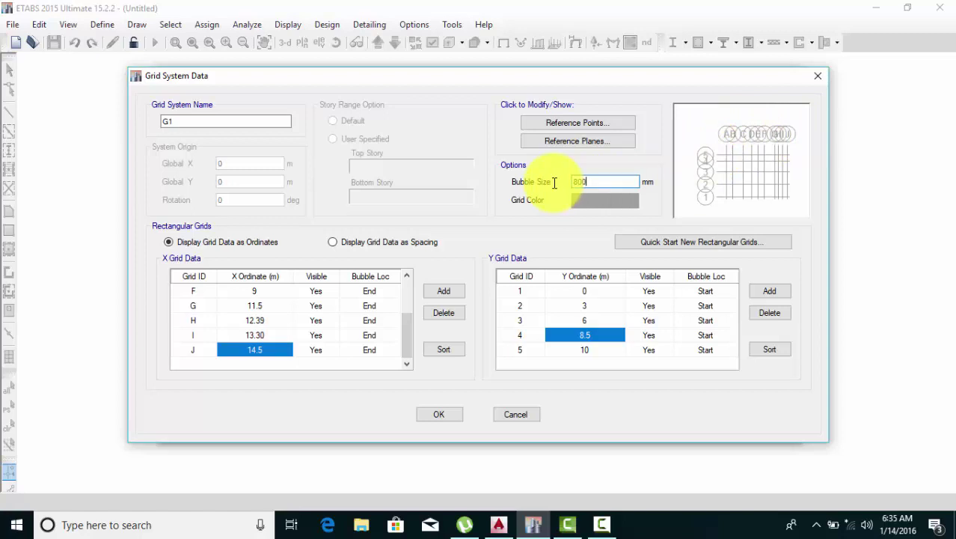
pyautogui.click(441, 417)
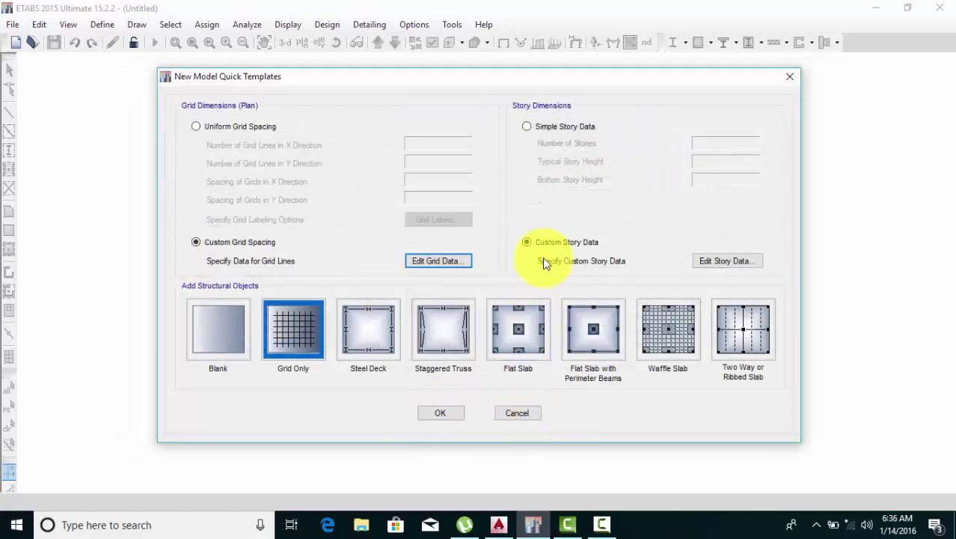
# Step: In the custom story data, try Story3 as a master story, and set it back to non-master, similar to Story4
pyautogui.click(710, 261)
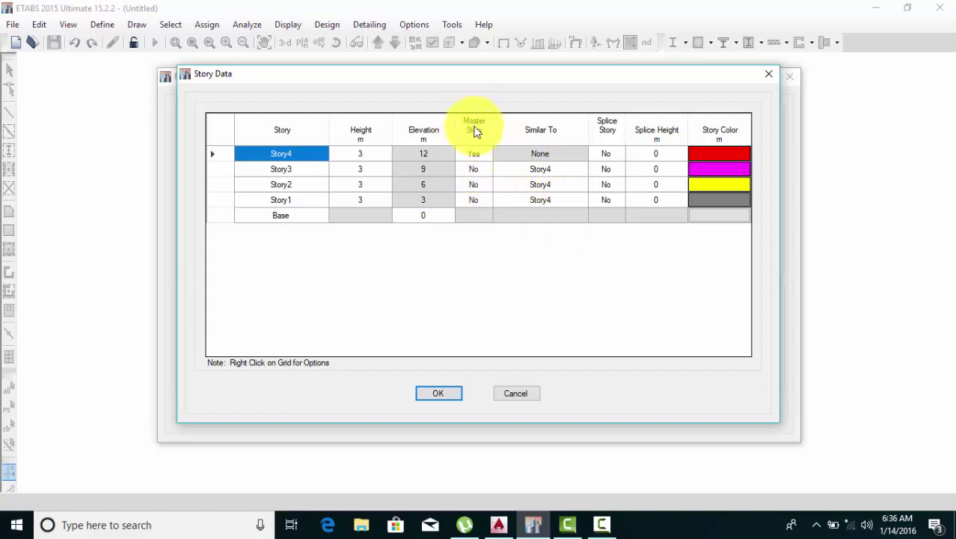
pyautogui.click(487, 171)
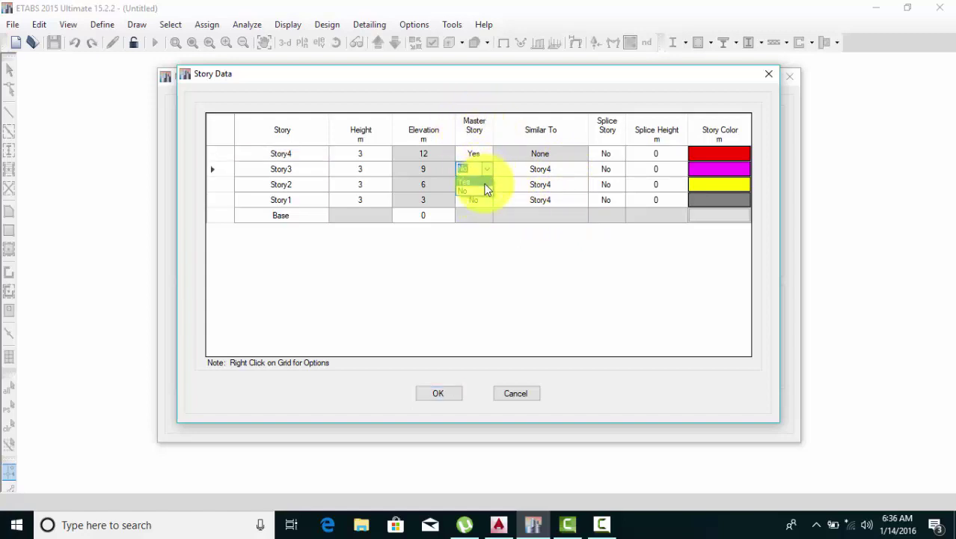
pyautogui.click(485, 187)
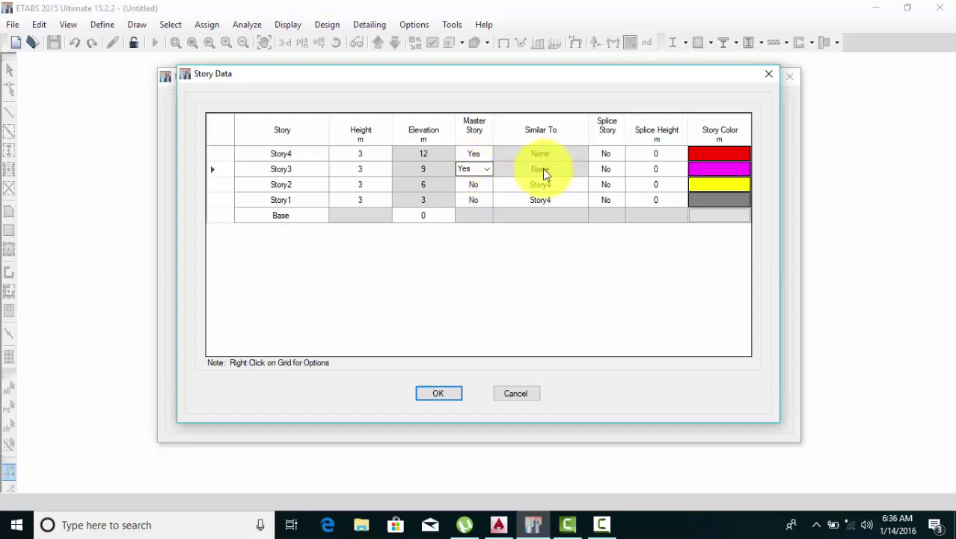
pyautogui.click(488, 170)
pyautogui.click(478, 196)
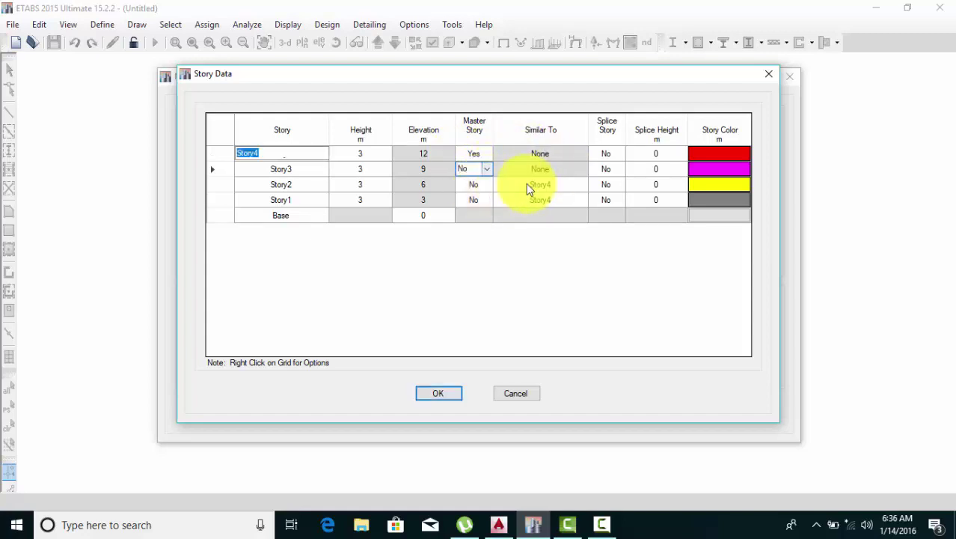
pyautogui.click(565, 172)
pyautogui.click(566, 188)
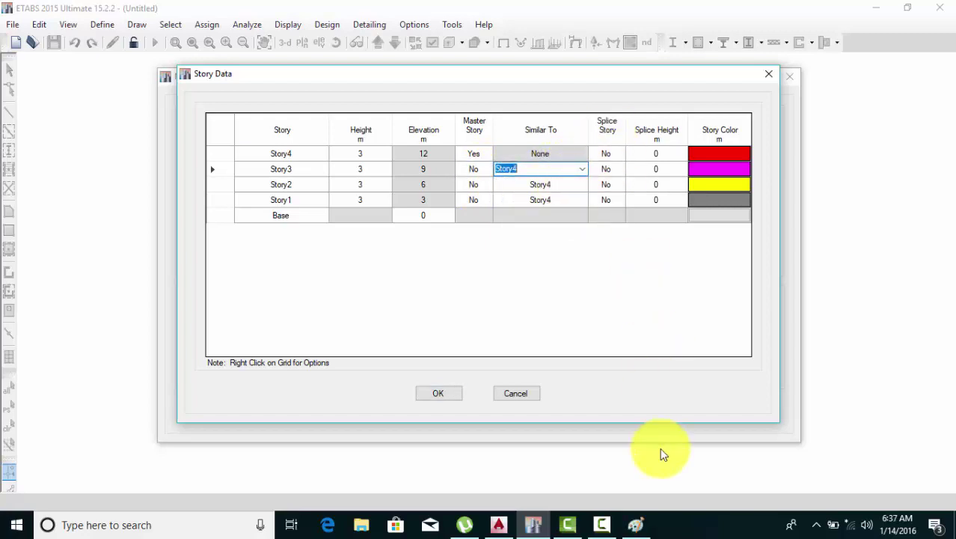
# Step: Switch to Paint and draw a vertical line about 210 px long in the middle of the canvas
pyautogui.click(636, 524)
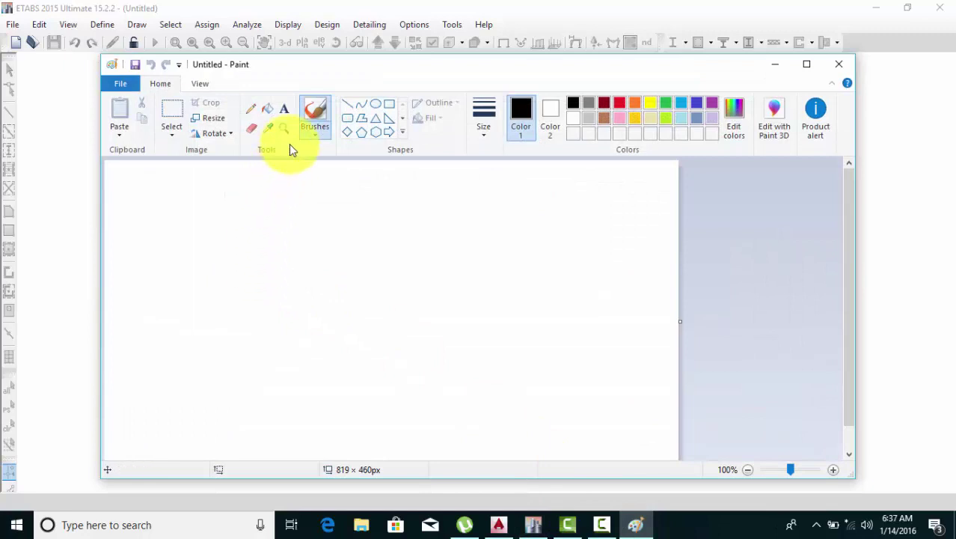
pyautogui.click(347, 102)
pyautogui.moveTo(378, 383); pyautogui.dragTo(378, 237)
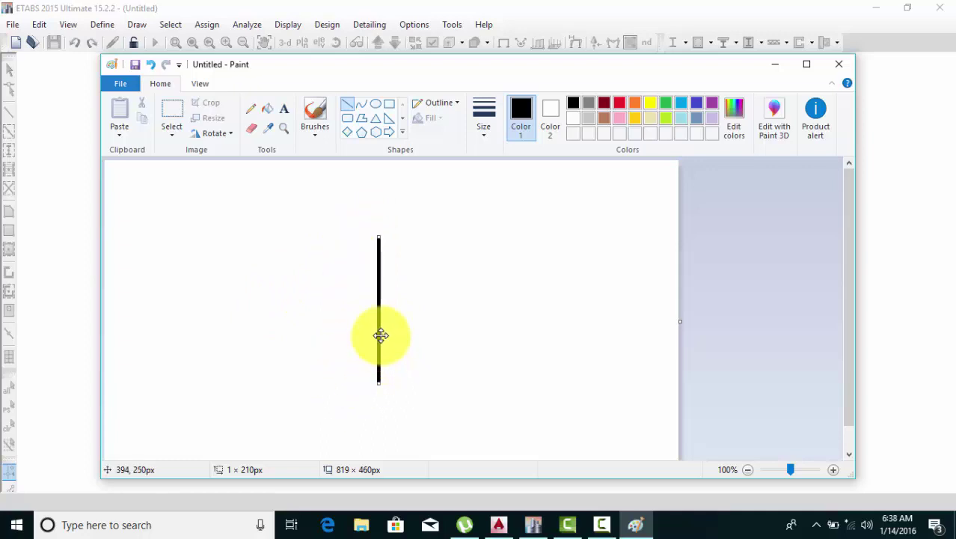
pyautogui.moveTo(384, 335); pyautogui.dragTo(388, 335)
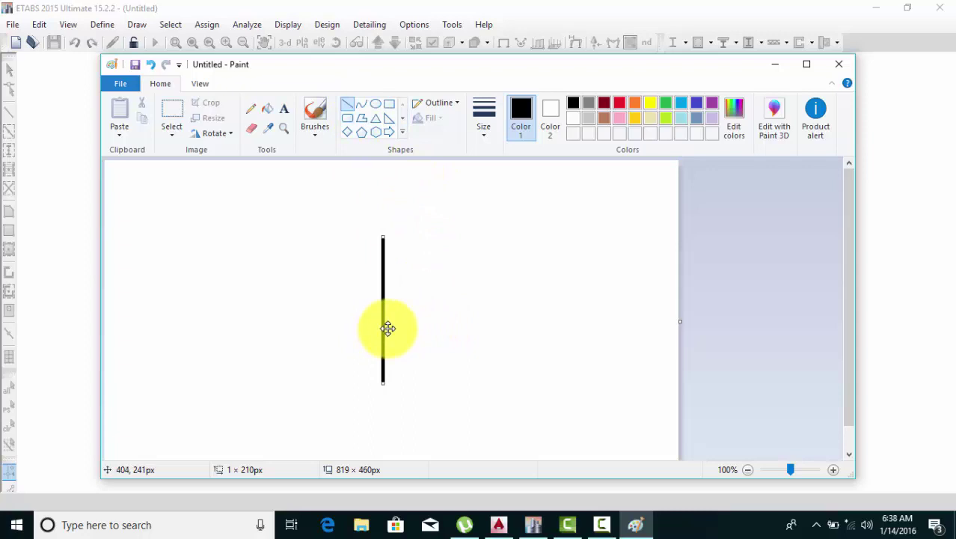
pyautogui.moveTo(390, 327)
pyautogui.mouseDown()
pyautogui.moveTo(403, 327)
pyautogui.moveTo(394, 327)
pyautogui.mouseUp()
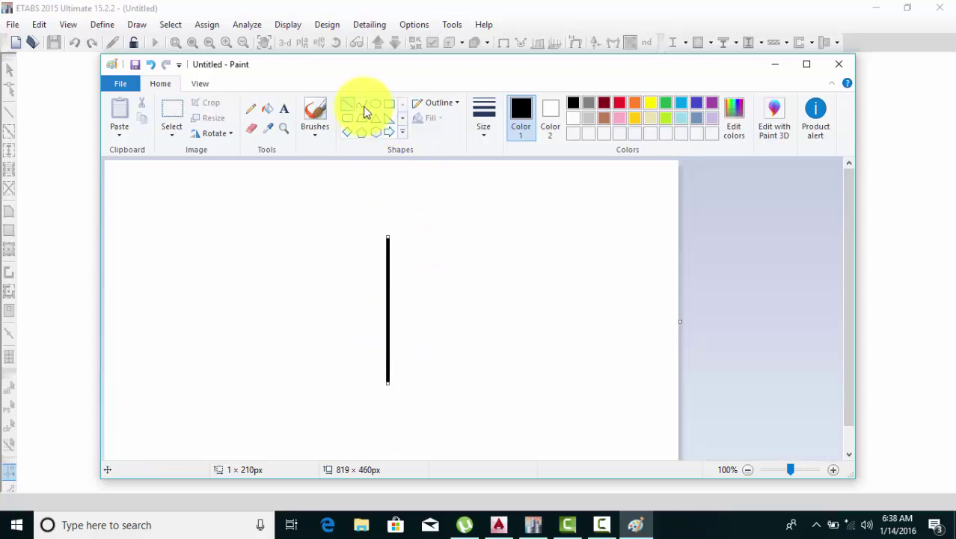
# Step: Draw two stacked rectangles against the vertical line, the lower about 106 × 95 px and the upper about 109 × 72 px
pyautogui.click(390, 107)
pyautogui.moveTo(464, 318); pyautogui.dragTo(387, 384)
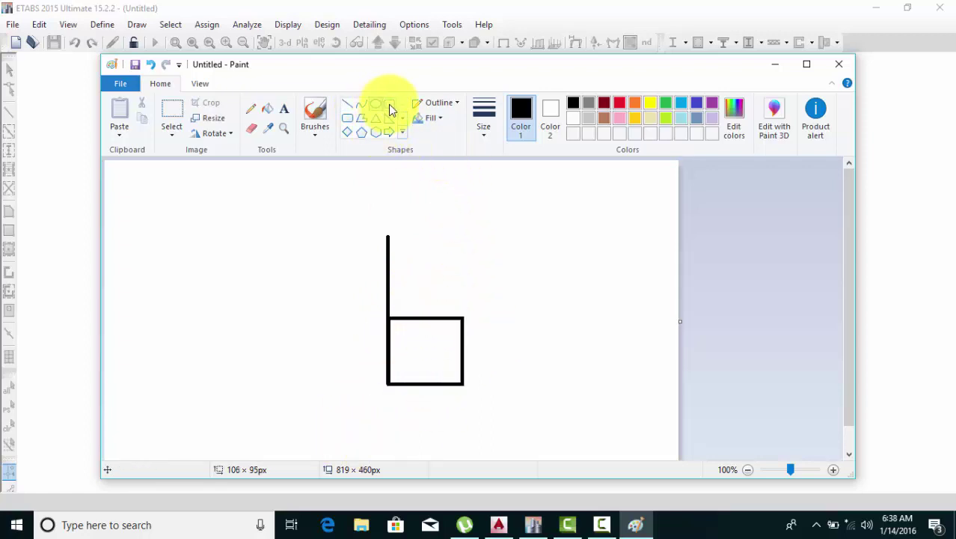
pyautogui.moveTo(464, 266); pyautogui.dragTo(388, 314)
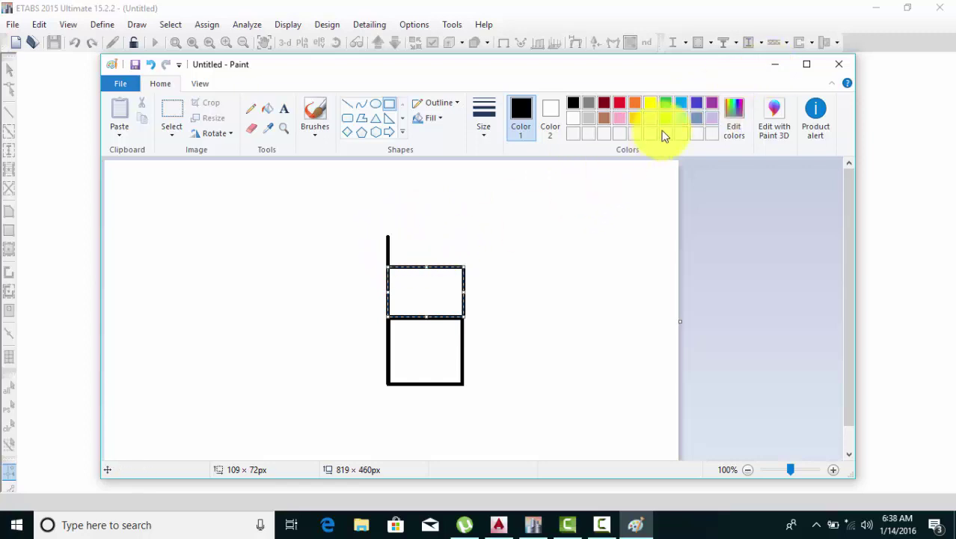
# Step: Return to ETABS, accept the story data and create the Grid Only model
pyautogui.click(774, 64)
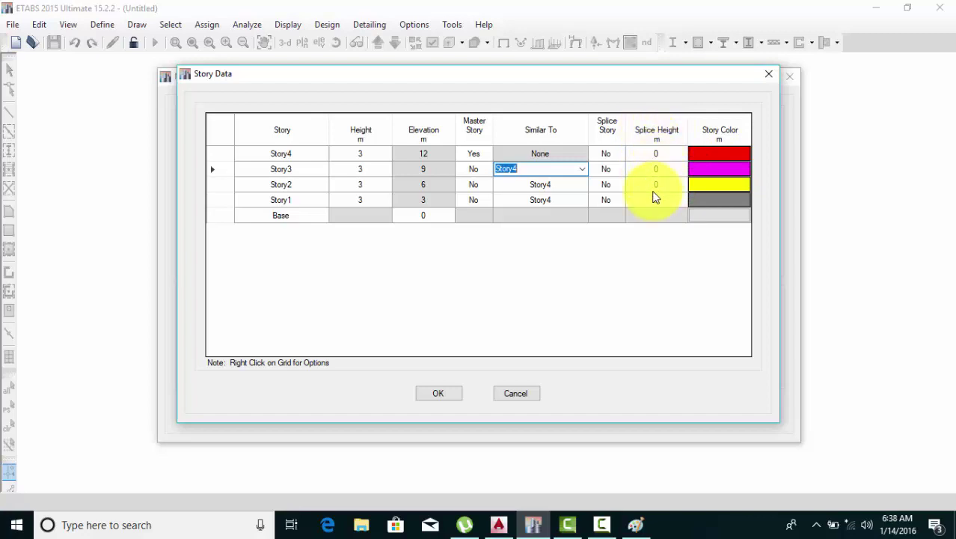
pyautogui.click(447, 393)
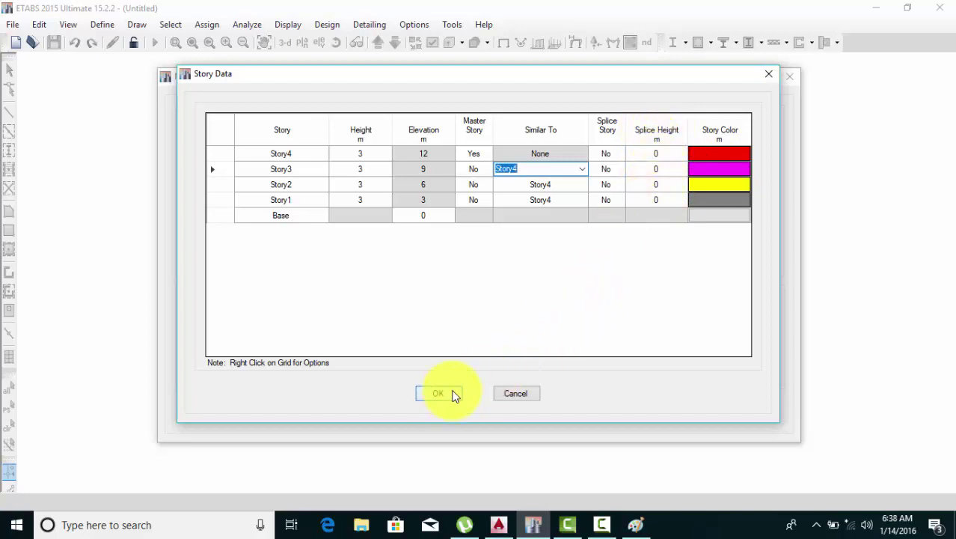
pyautogui.click(446, 413)
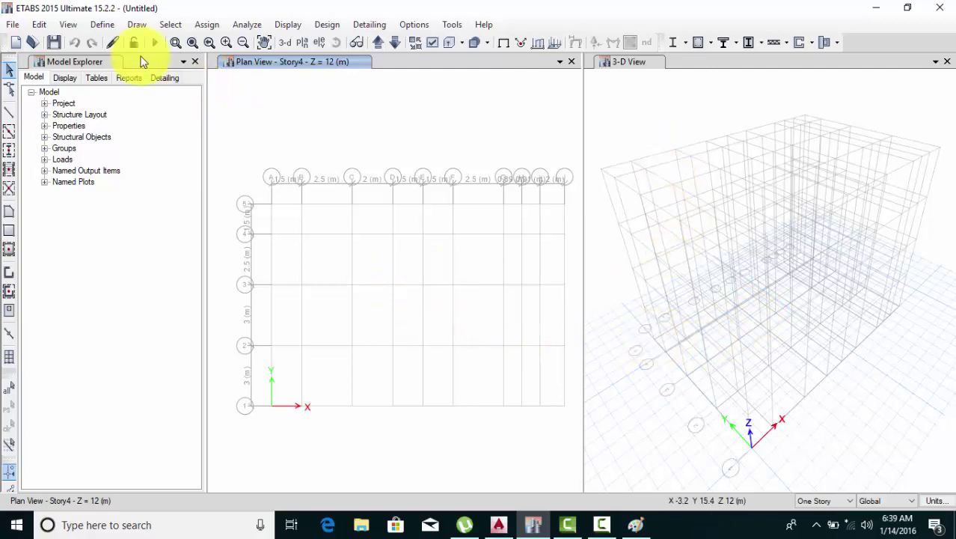
# Step: Review the model's story and grid system data, and close it without changes
pyautogui.click(102, 25)
pyautogui.moveTo(68, 25)
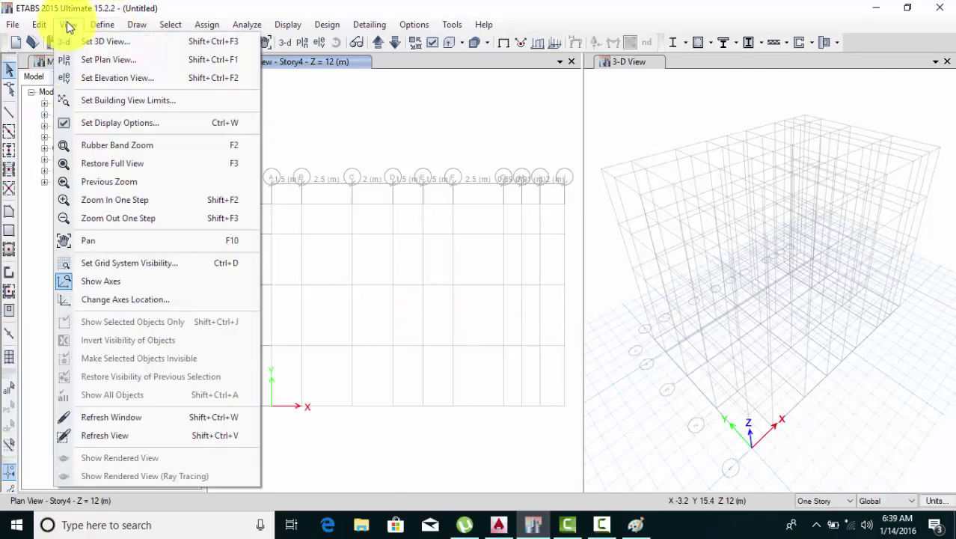
pyautogui.moveTo(37, 24)
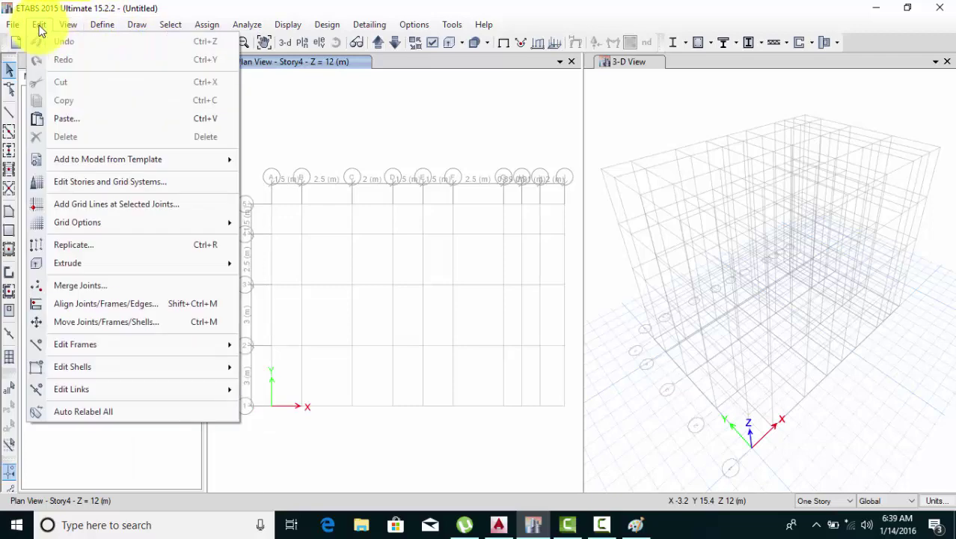
pyautogui.click(86, 183)
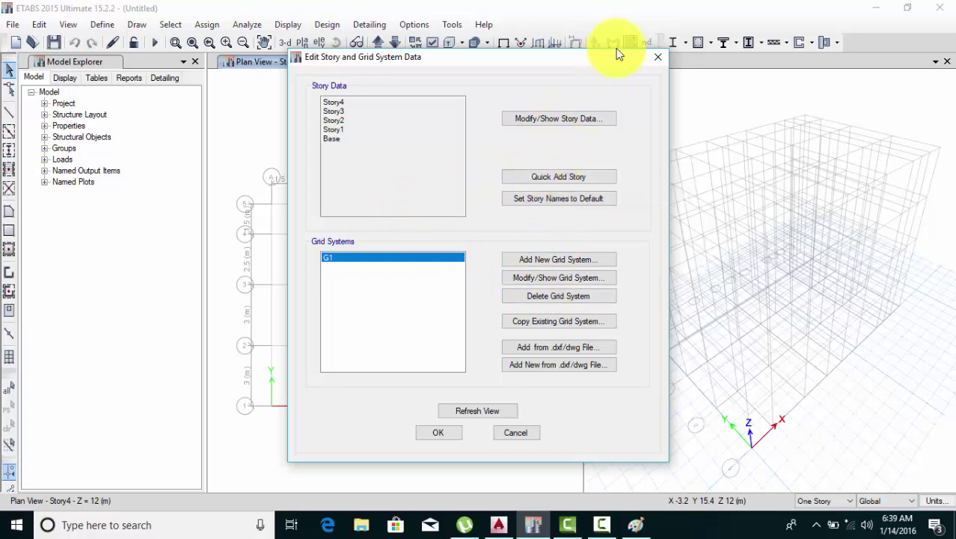
pyautogui.click(657, 56)
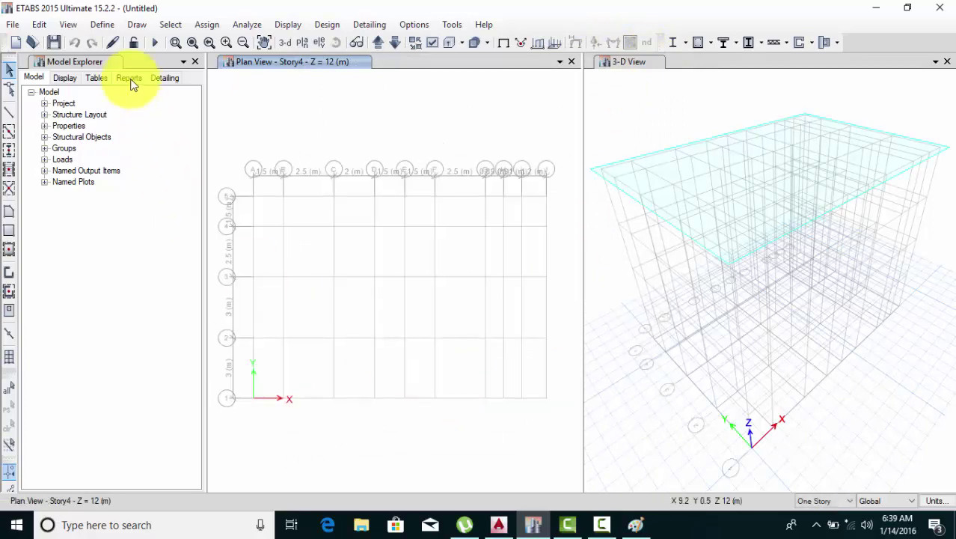
# Step: Define a new concrete material for region India with the Indian standard and grade M25
pyautogui.click(102, 24)
pyautogui.click(122, 44)
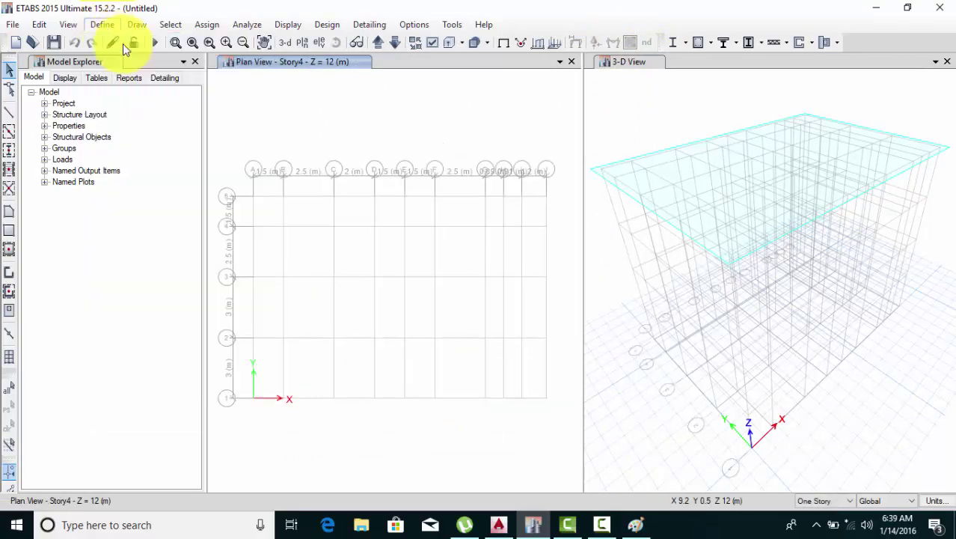
pyautogui.click(548, 187)
pyautogui.click(503, 218)
pyautogui.click(474, 251)
pyautogui.click(490, 237)
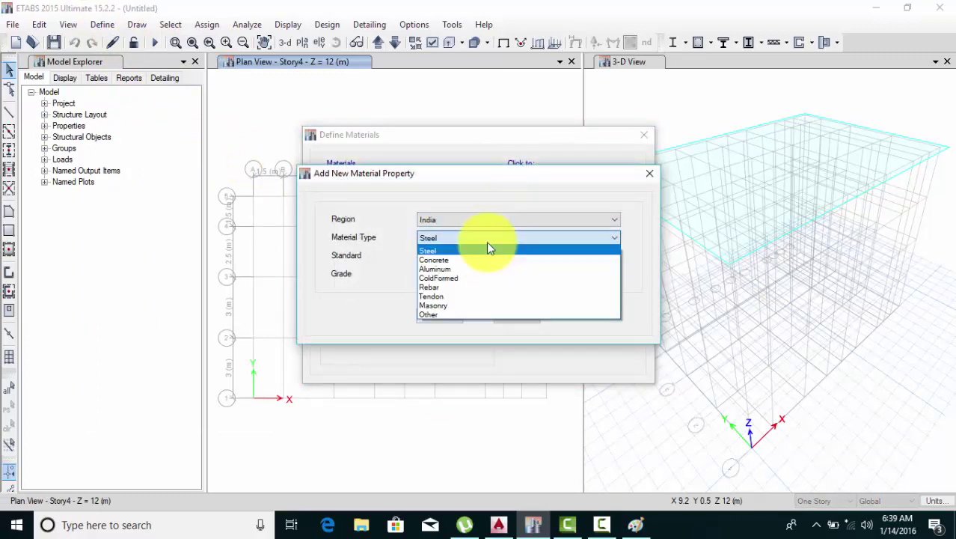
pyautogui.click(467, 273)
pyautogui.click(445, 305)
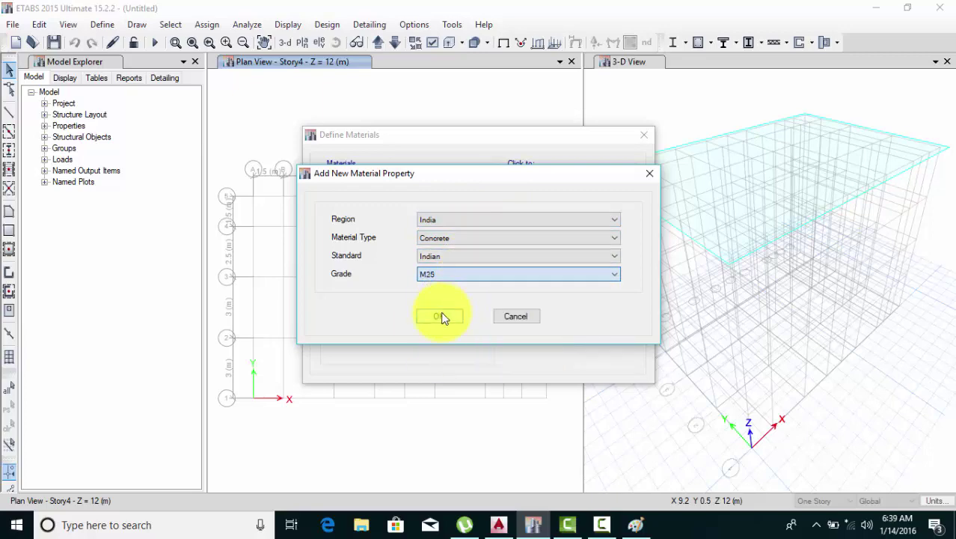
pyautogui.click(439, 318)
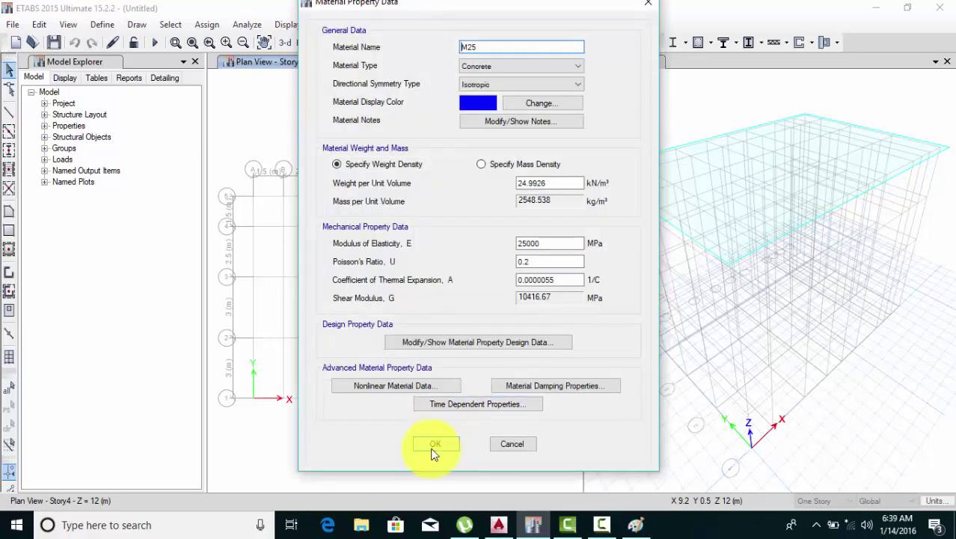
pyautogui.click(435, 445)
# Step: Add an Indian rebar material of HYSD Grade 415 and accept the material definitions
pyautogui.click(549, 184)
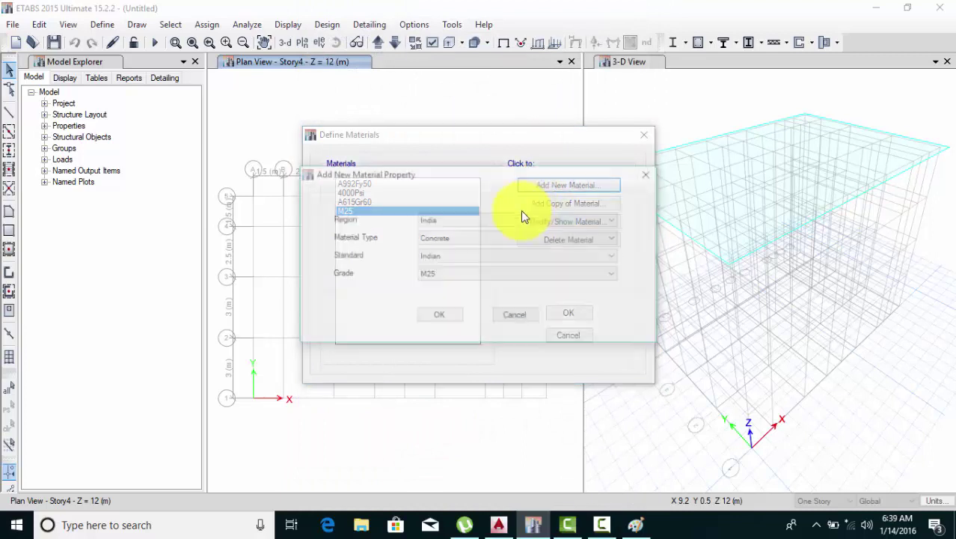
pyautogui.click(476, 238)
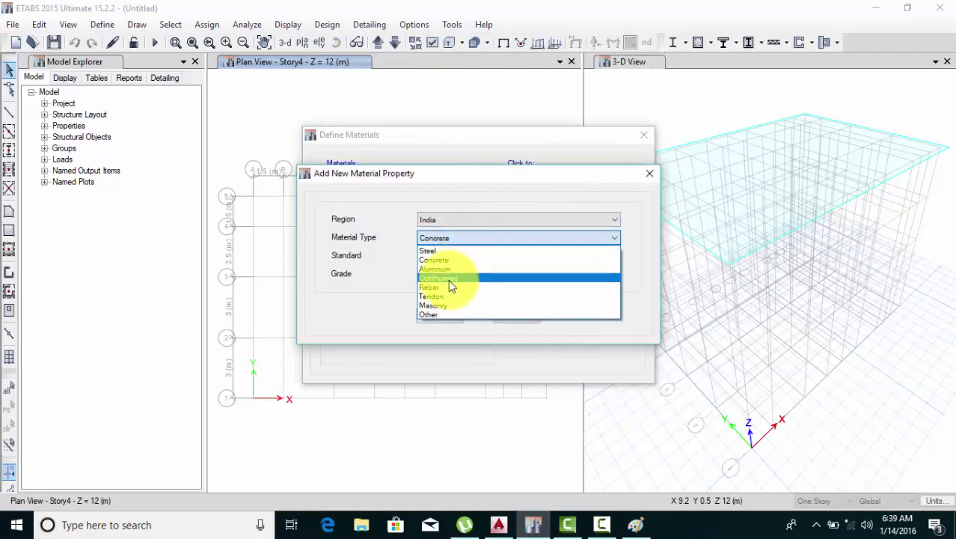
pyautogui.click(449, 288)
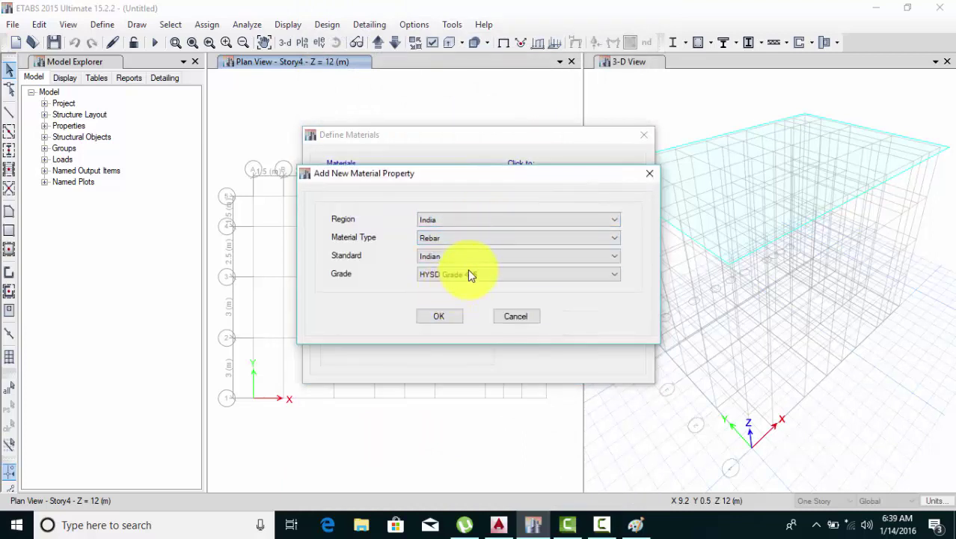
pyautogui.click(438, 317)
pyautogui.click(434, 404)
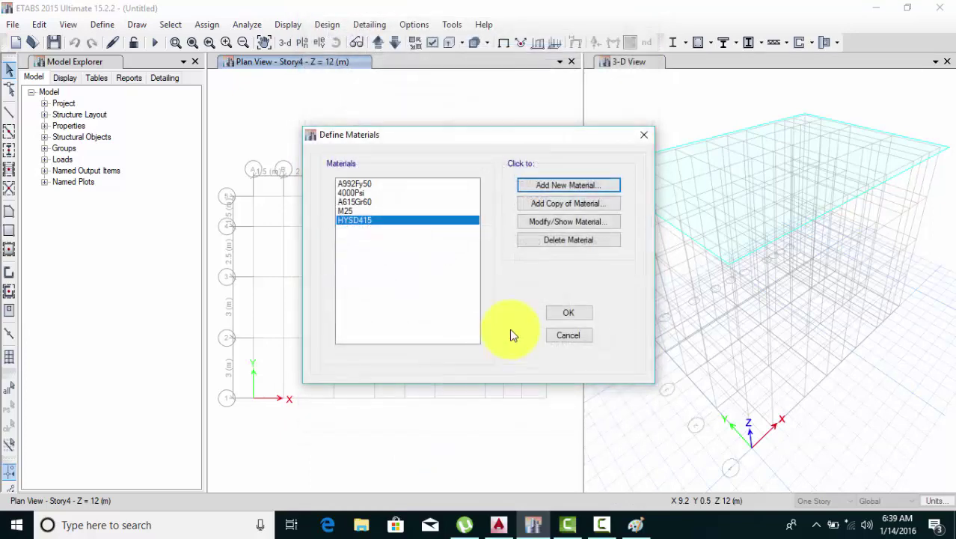
pyautogui.click(570, 314)
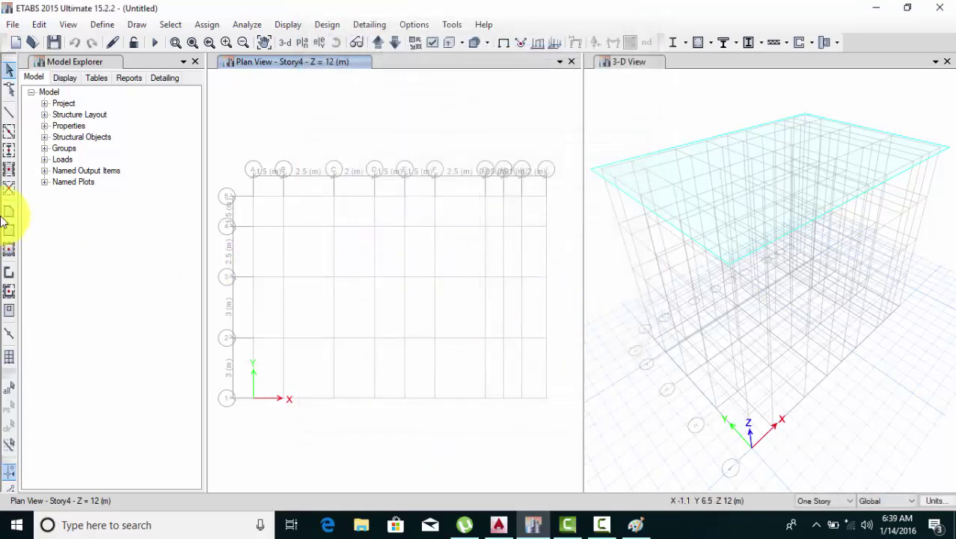
# Step: Open the existing ConcBm frame section for editing and set its material to M25
pyautogui.click(11, 148)
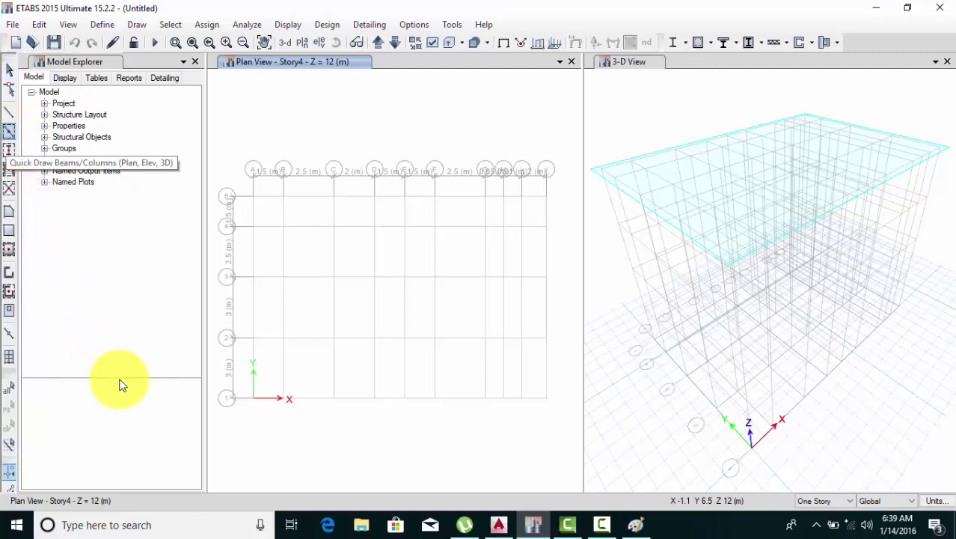
pyautogui.click(153, 420)
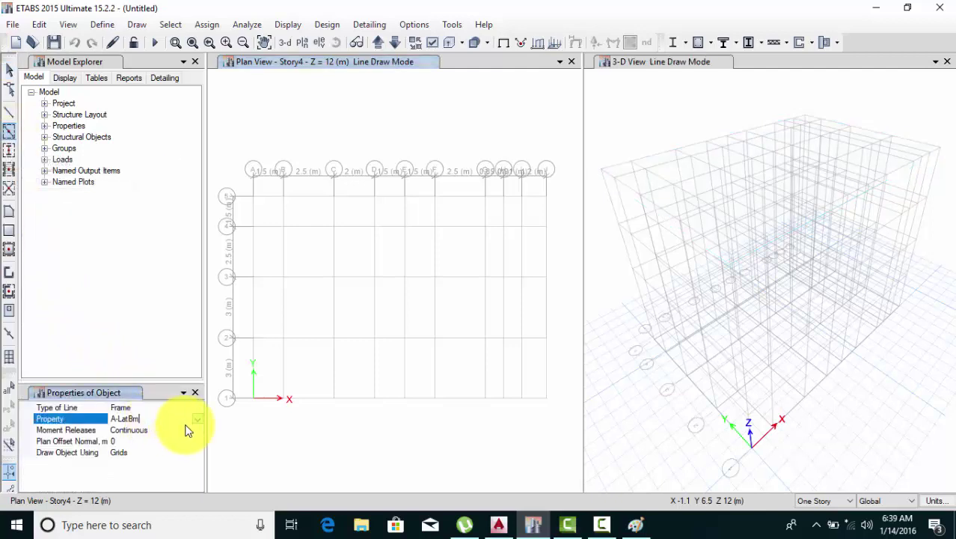
pyautogui.click(102, 24)
pyautogui.moveTo(153, 71)
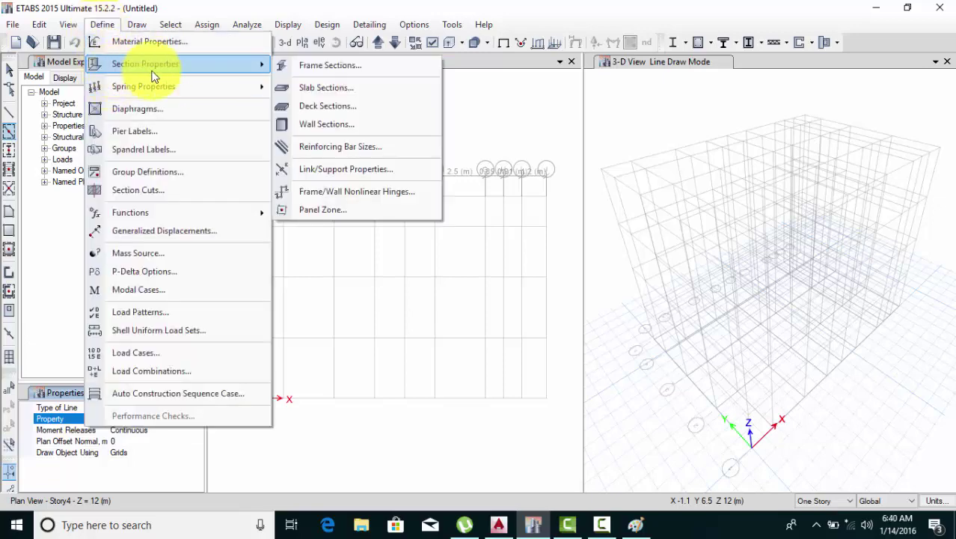
pyautogui.click(369, 70)
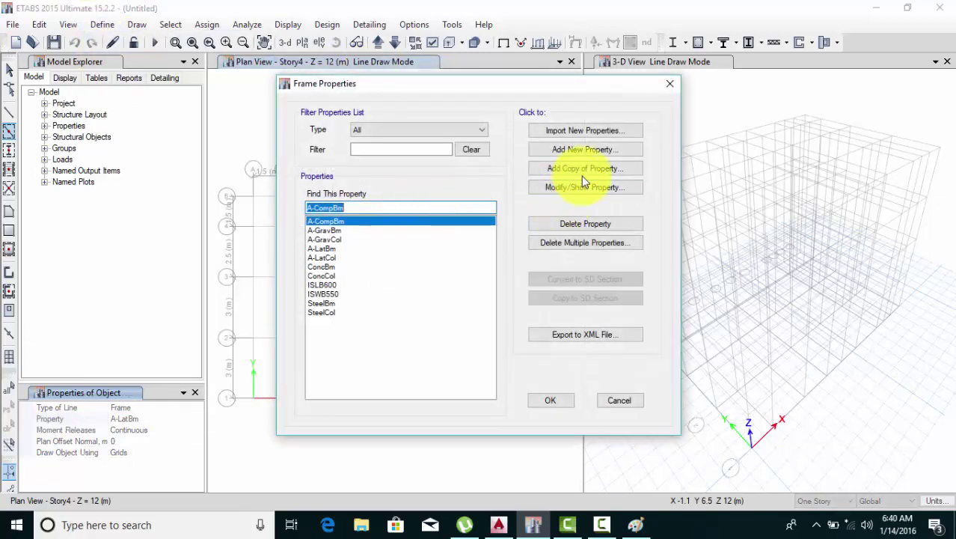
pyautogui.click(332, 267)
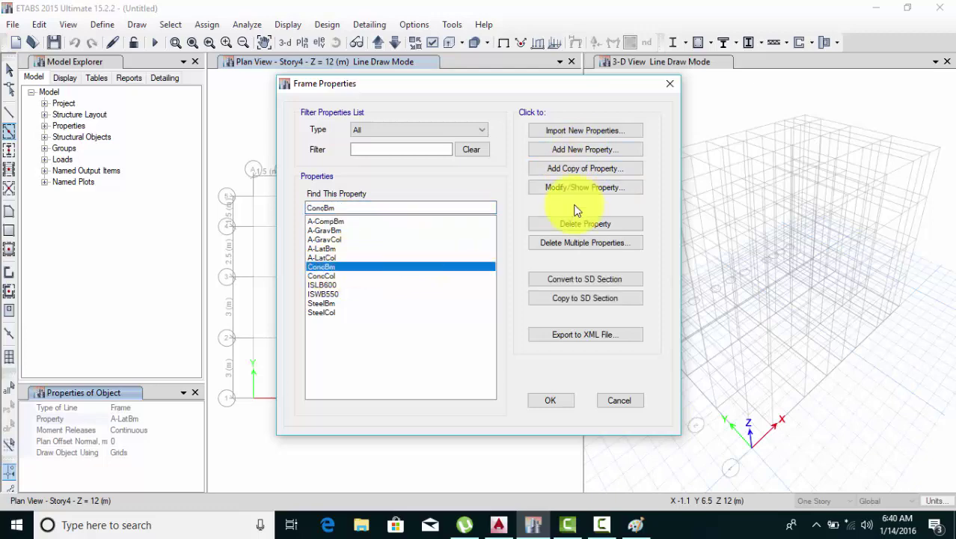
pyautogui.click(568, 150)
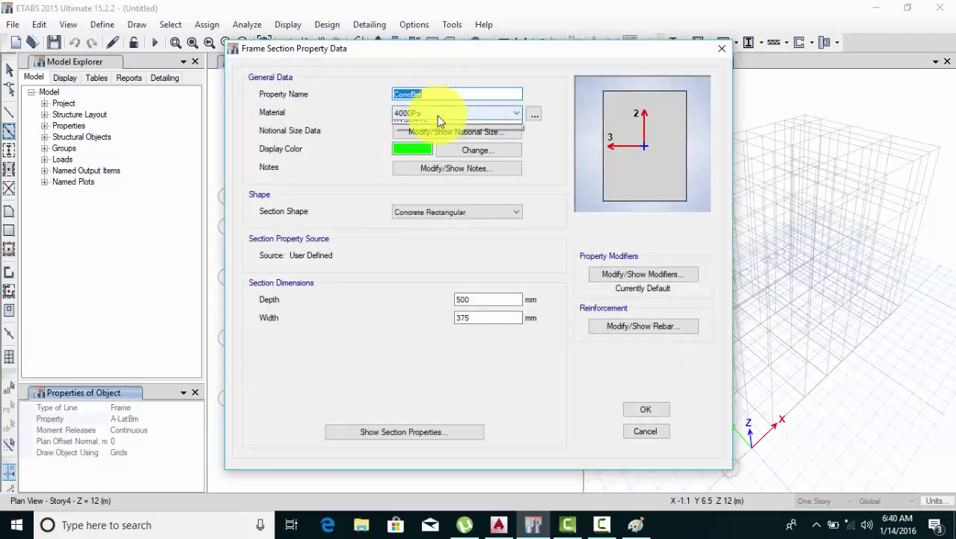
pyautogui.click(437, 114)
pyautogui.click(419, 153)
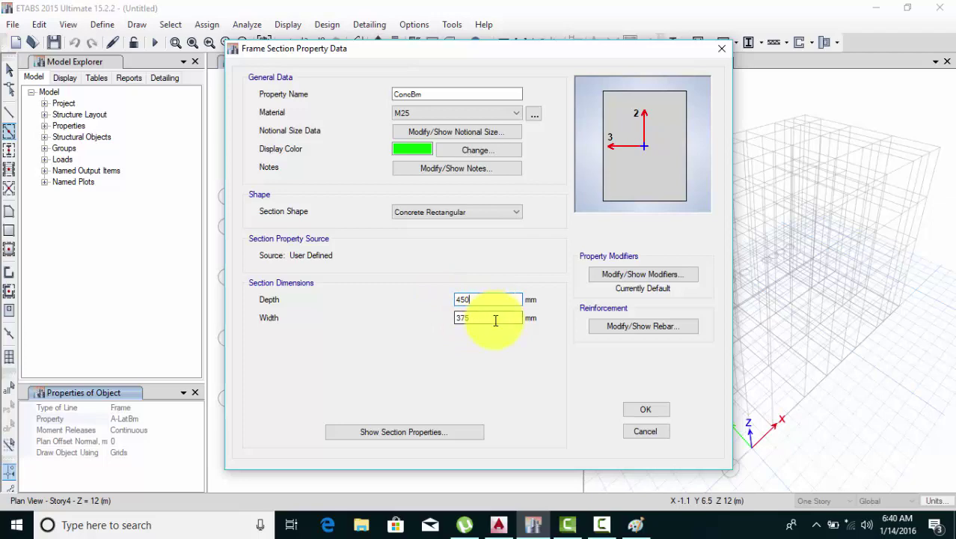
# Step: Set the ConcBm section to 450 mm depth and 450 mm width, and check its reinforcement data
pyautogui.moveTo(495, 321); pyautogui.dragTo(457, 321)
pyautogui.write('450')
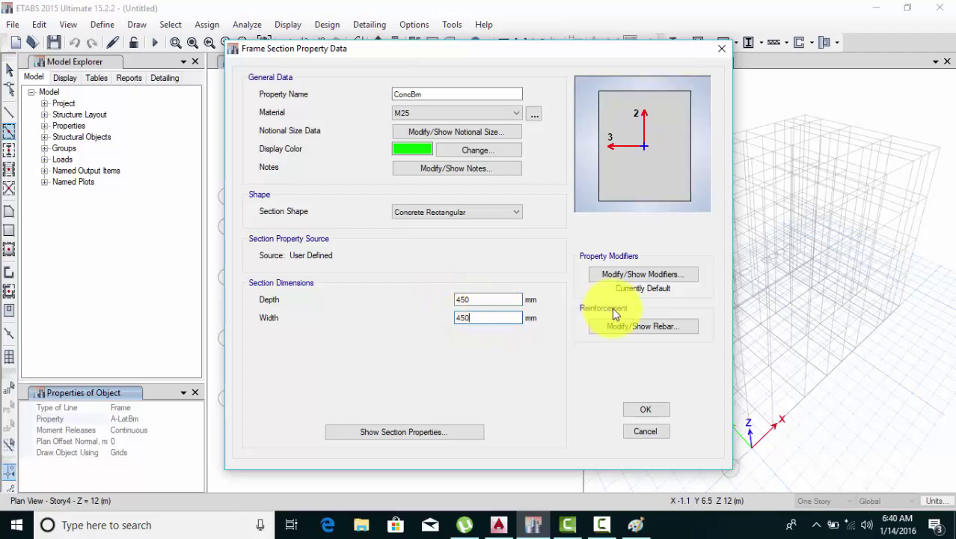
pyautogui.click(636, 325)
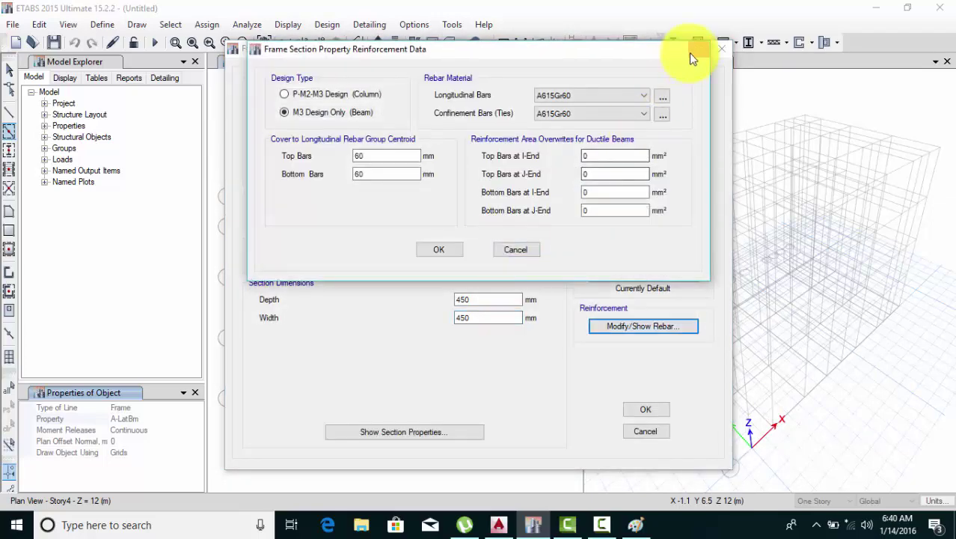
pyautogui.click(722, 49)
# Step: Keep the section name ConcBm and set its depth and width to 300 mm each
pyautogui.doubleClick(438, 93)
pyautogui.write('ConcBm')
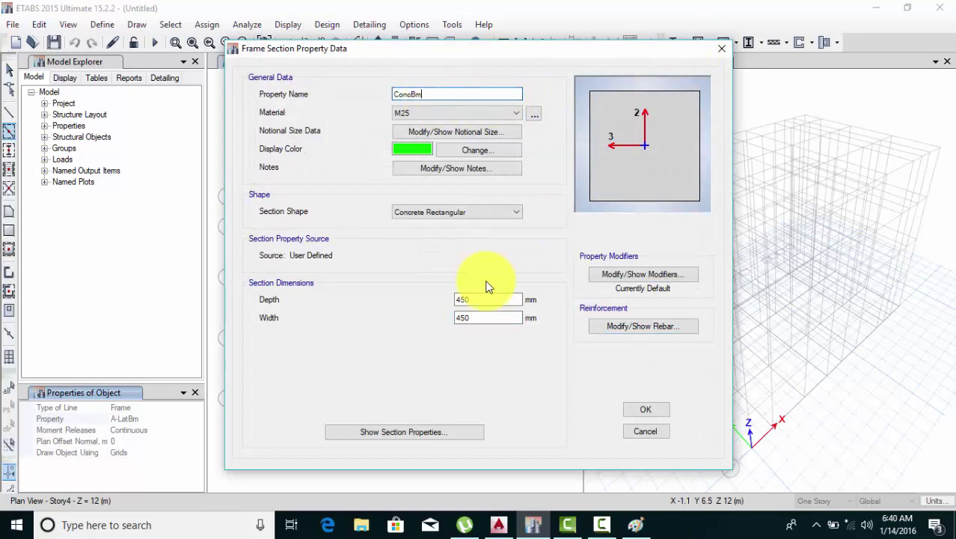
pyautogui.moveTo(472, 298); pyautogui.dragTo(425, 321)
# Step: Assign HYSD415 to ConcBm's longitudinal and confinement bars, set top and bottom cover to 25 mm, and accept the section
pyautogui.click(606, 326)
pyautogui.click(592, 101)
pyautogui.click(589, 117)
pyautogui.click(590, 115)
pyautogui.click(589, 125)
pyautogui.click(368, 155)
pyautogui.write('25')
pyautogui.click(380, 174)
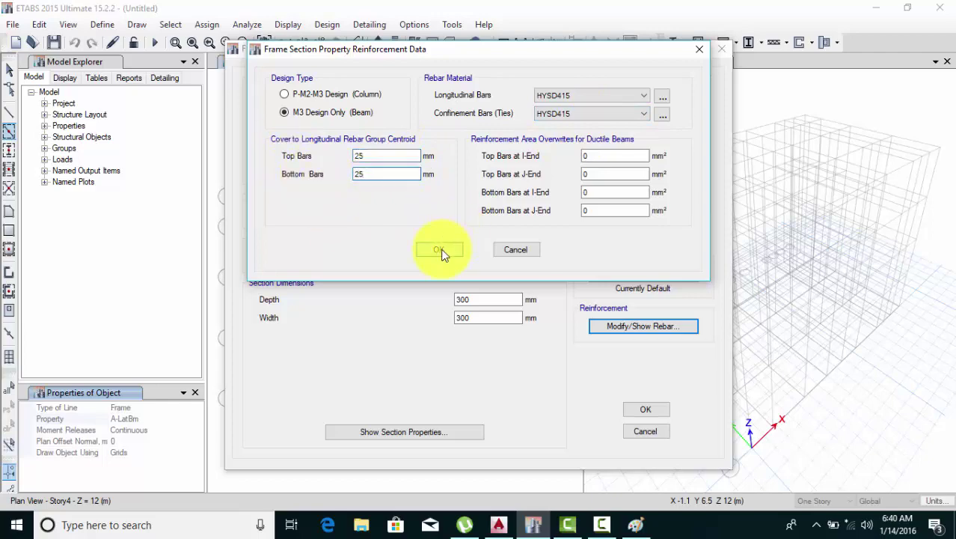
pyautogui.click(440, 250)
pyautogui.click(635, 410)
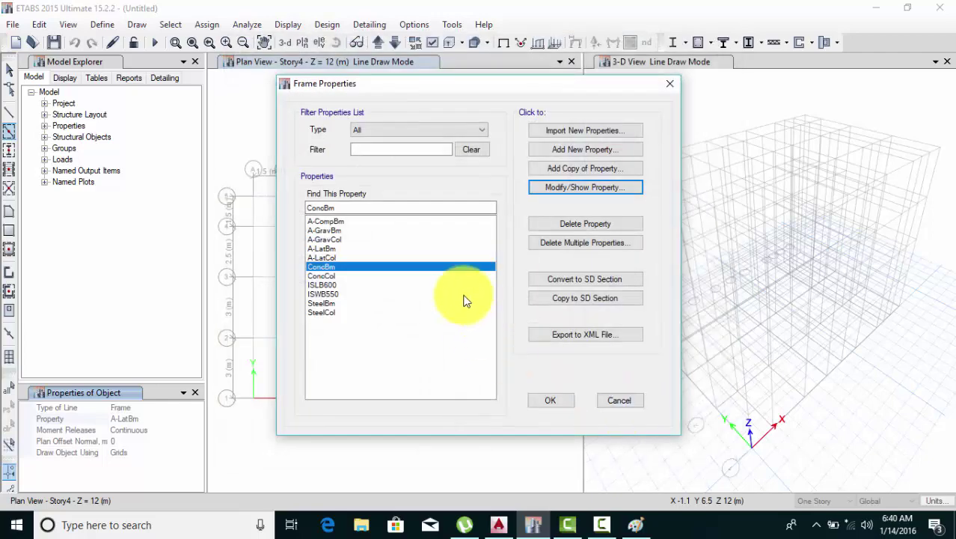
# Step: Edit the ConcCol frame section, setting its material to M25 and entering its depth and width
pyautogui.click(418, 284)
pyautogui.click(417, 276)
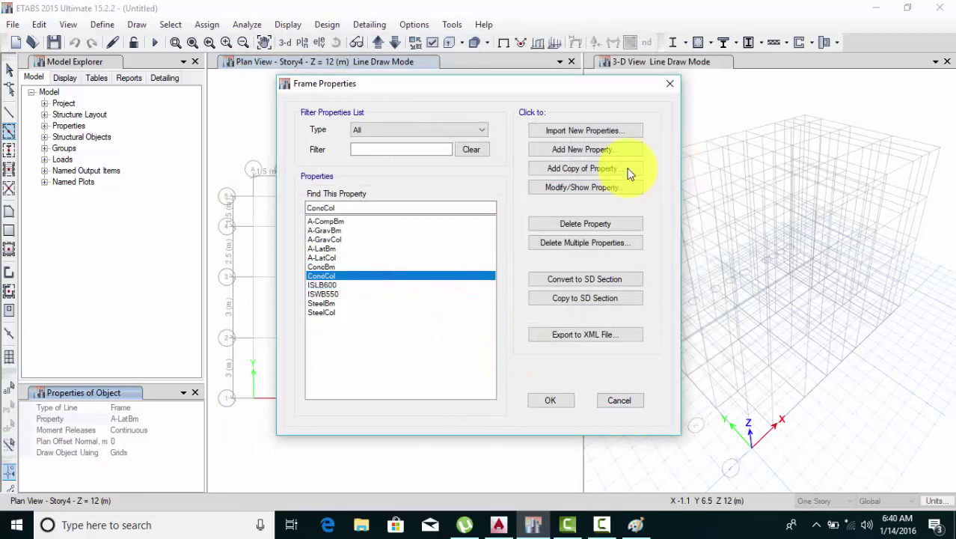
pyautogui.click(542, 187)
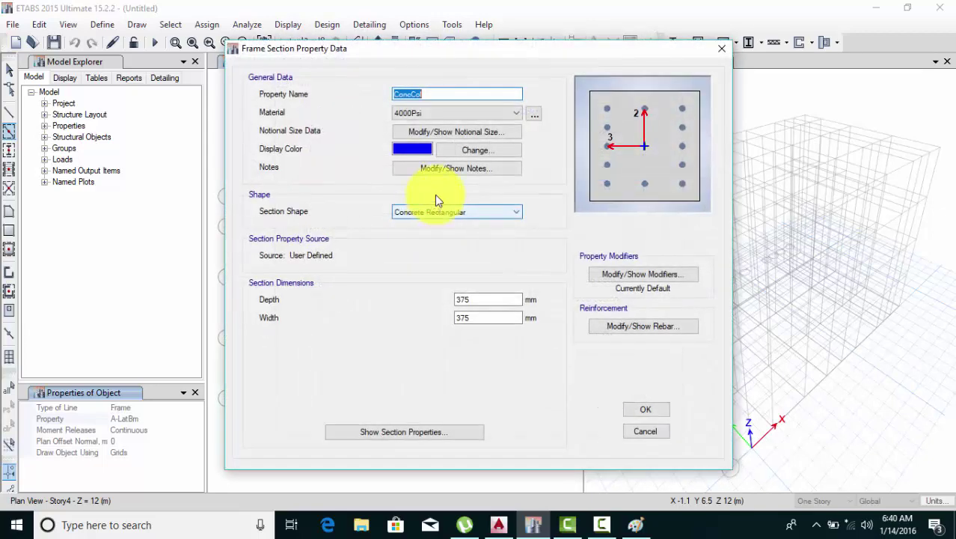
pyautogui.click(440, 114)
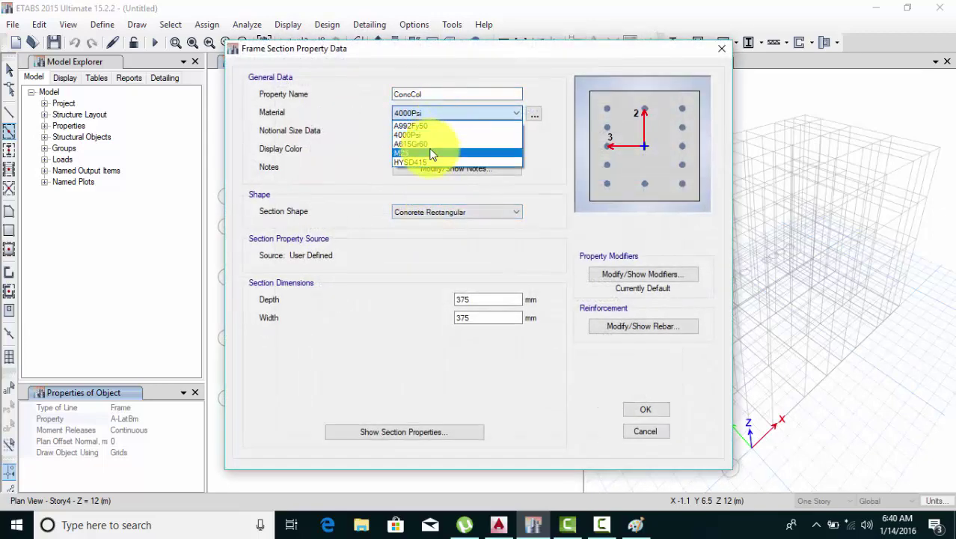
pyautogui.click(431, 153)
pyautogui.doubleClick(470, 299)
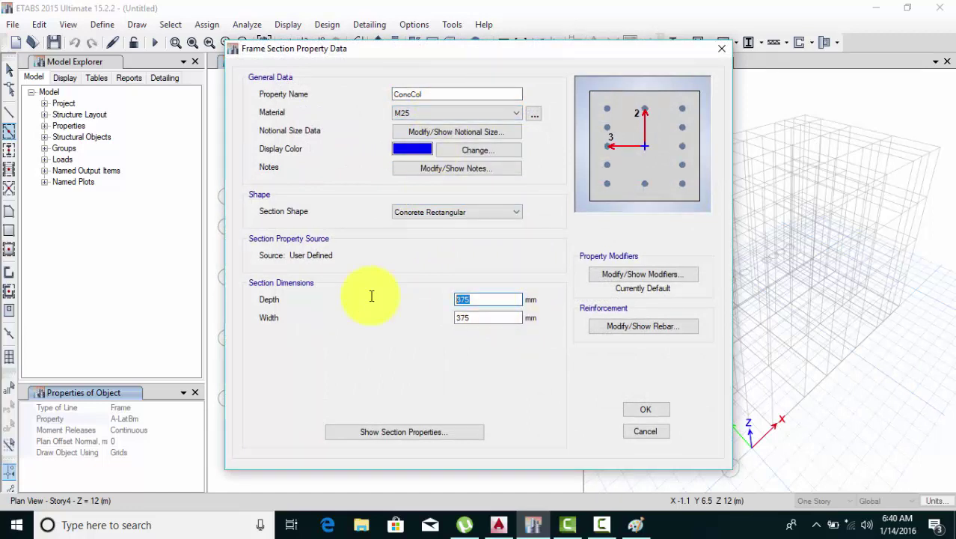
pyautogui.doubleClick(477, 318)
# Step: Assign HYSD415 to ConcCol's longitudinal bars and ties, and accept the frame section definitions
pyautogui.click(635, 326)
pyautogui.click(591, 114)
pyautogui.click(589, 132)
pyautogui.click(591, 95)
pyautogui.click(590, 114)
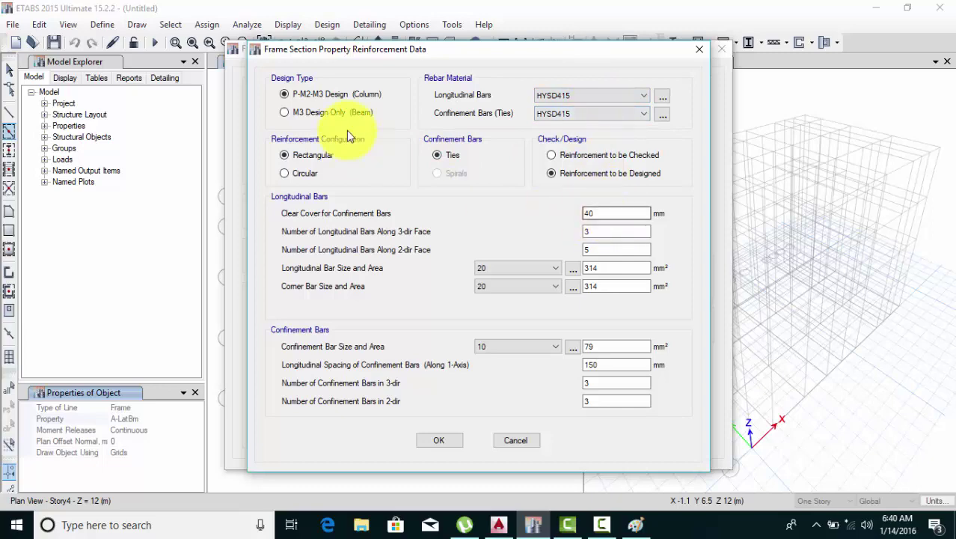
pyautogui.click(439, 441)
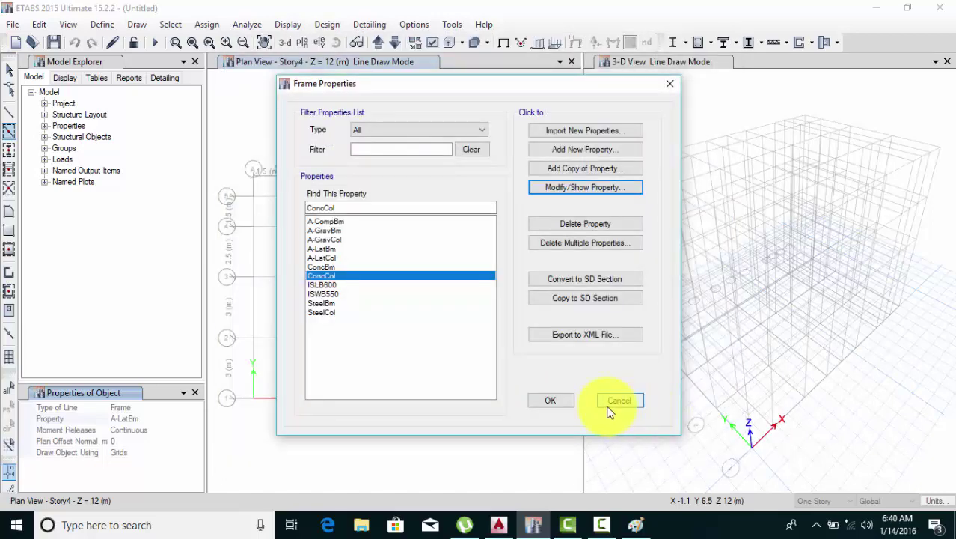
pyautogui.click(551, 401)
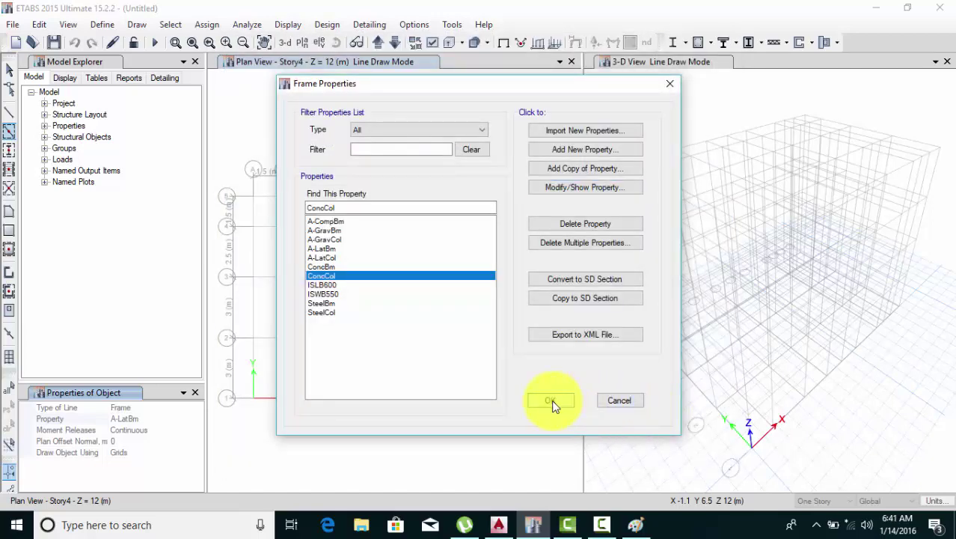
# Step: Start Quick Draw Beams/Columns with the ConcBm section as the frame property
pyautogui.click(9, 130)
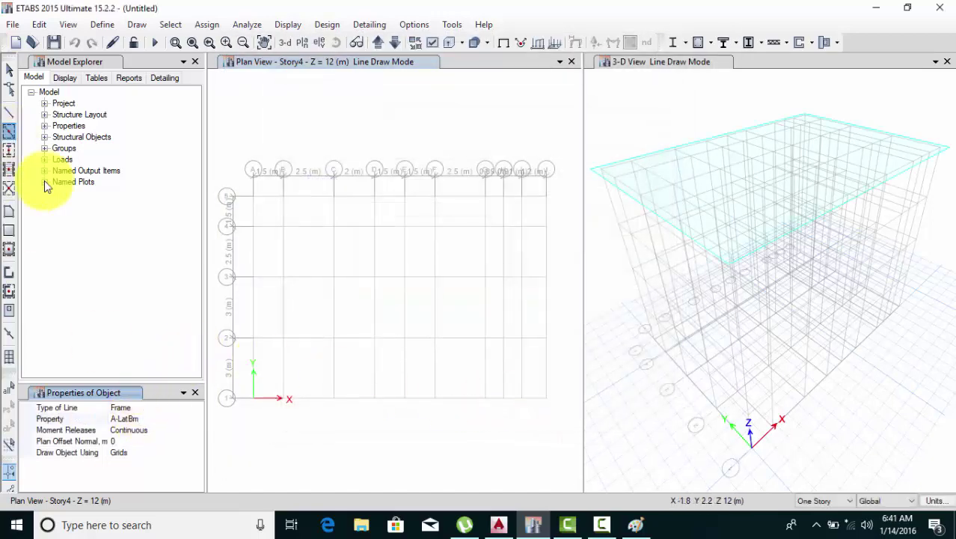
pyautogui.click(198, 409)
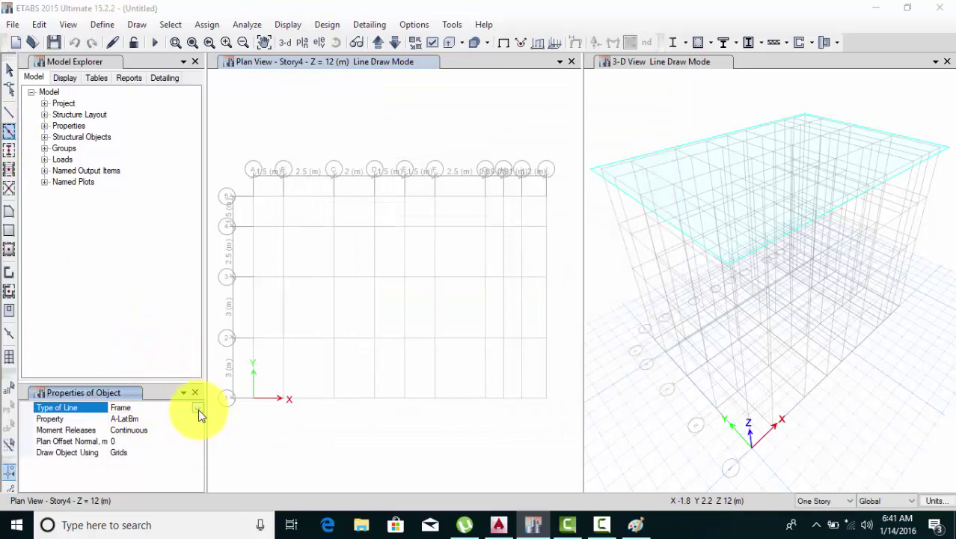
pyautogui.click(198, 409)
pyautogui.click(165, 416)
pyautogui.click(193, 417)
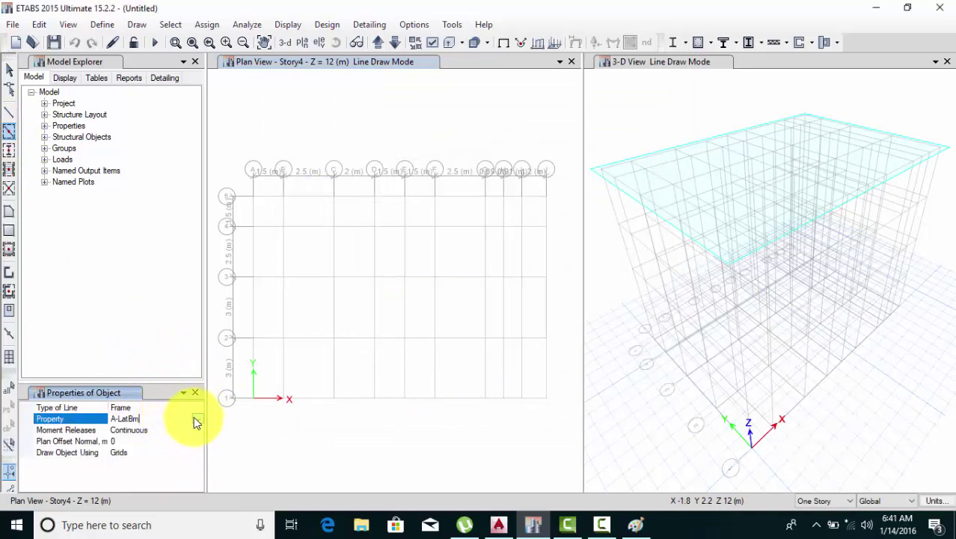
pyautogui.click(197, 419)
pyautogui.click(8, 133)
pyautogui.click(8, 132)
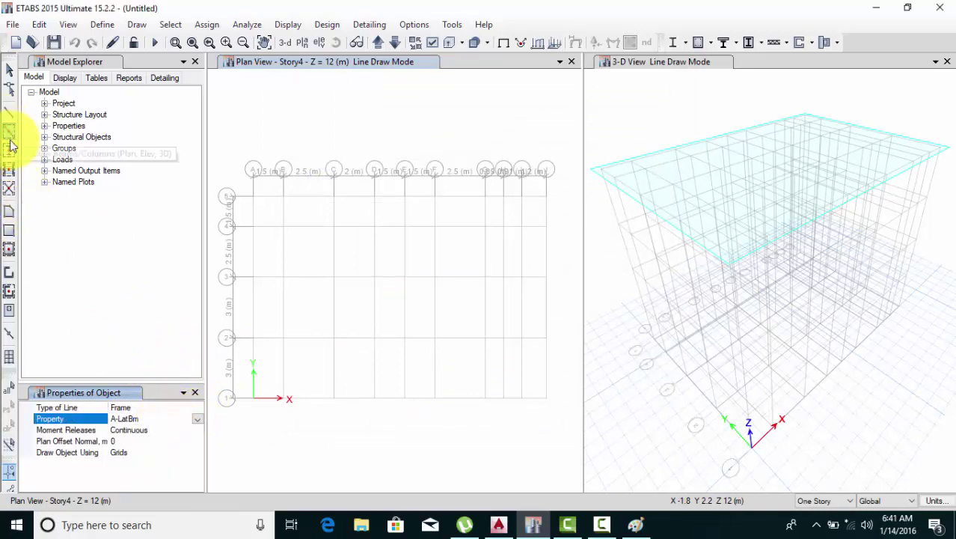
pyautogui.click(198, 419)
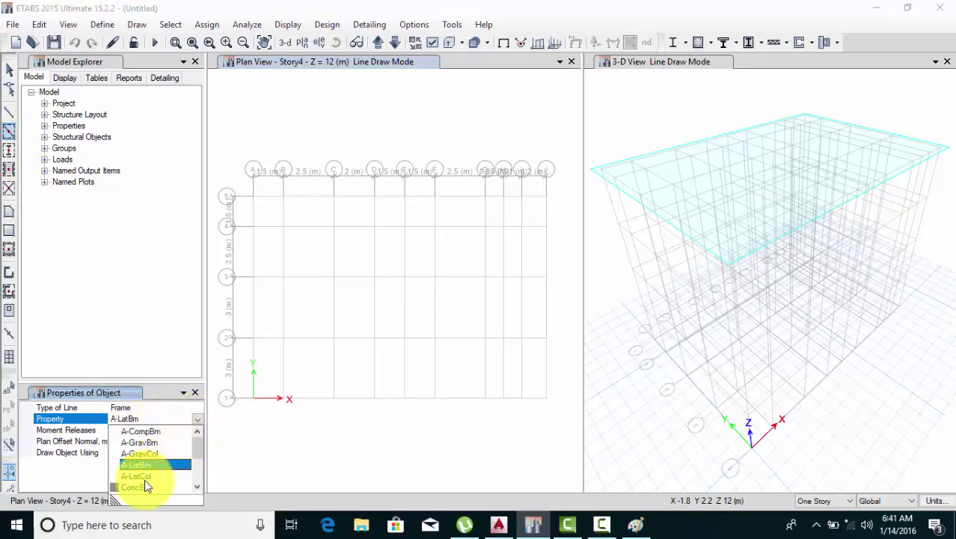
pyautogui.click(142, 486)
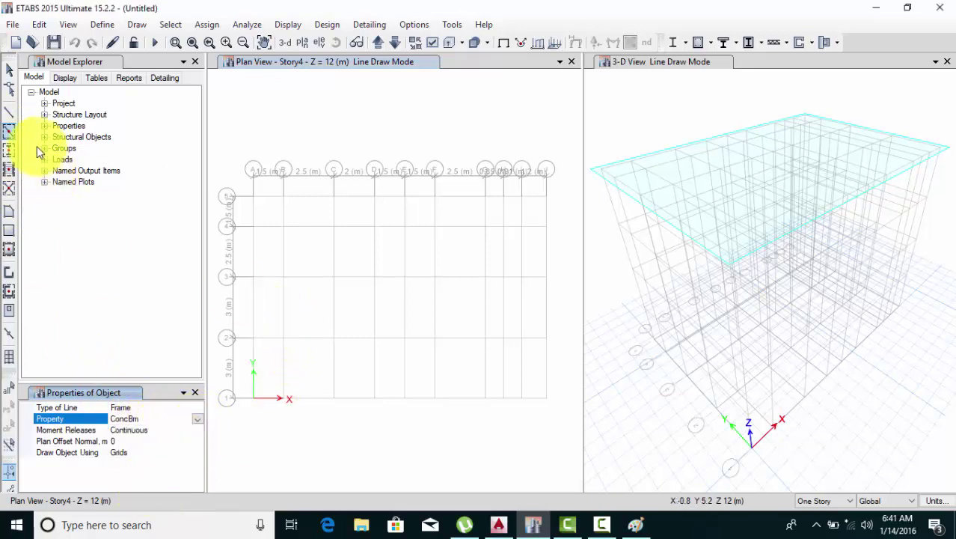
pyautogui.click(8, 132)
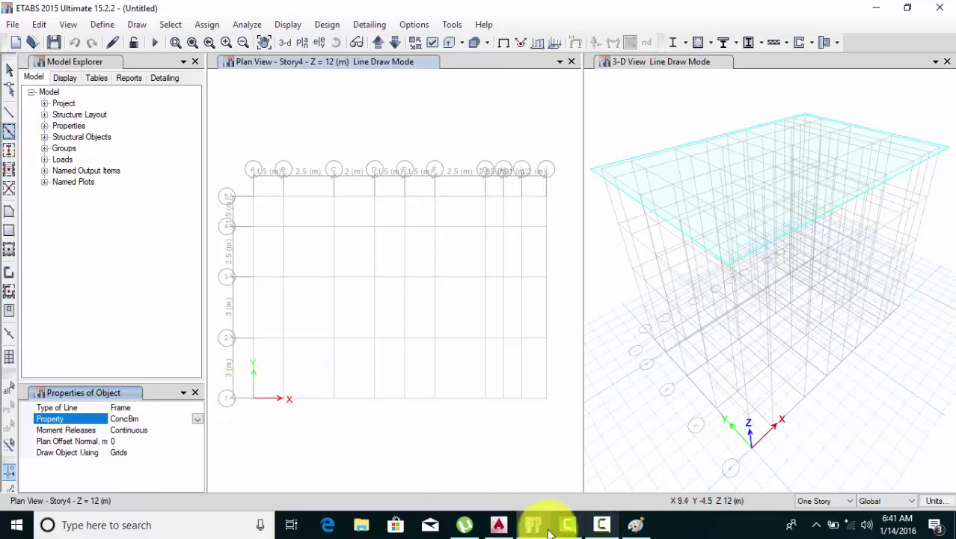
# Step: Switch to AutoCAD to check the floor plan's beam layout along grid line 1, and return to ETABS
pyautogui.click(498, 524)
pyautogui.scroll(-2, 284, 376)
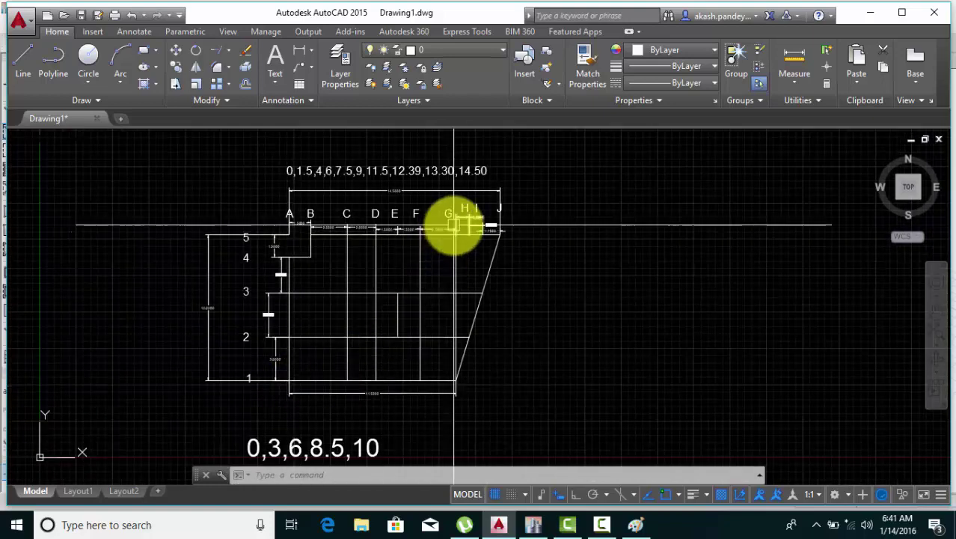
pyautogui.scroll(4, 451, 385)
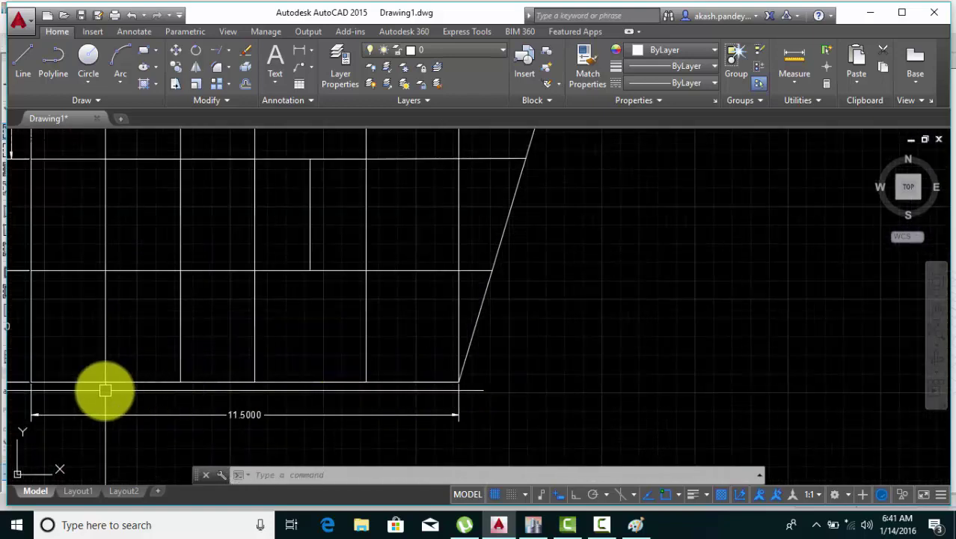
pyautogui.click(532, 524)
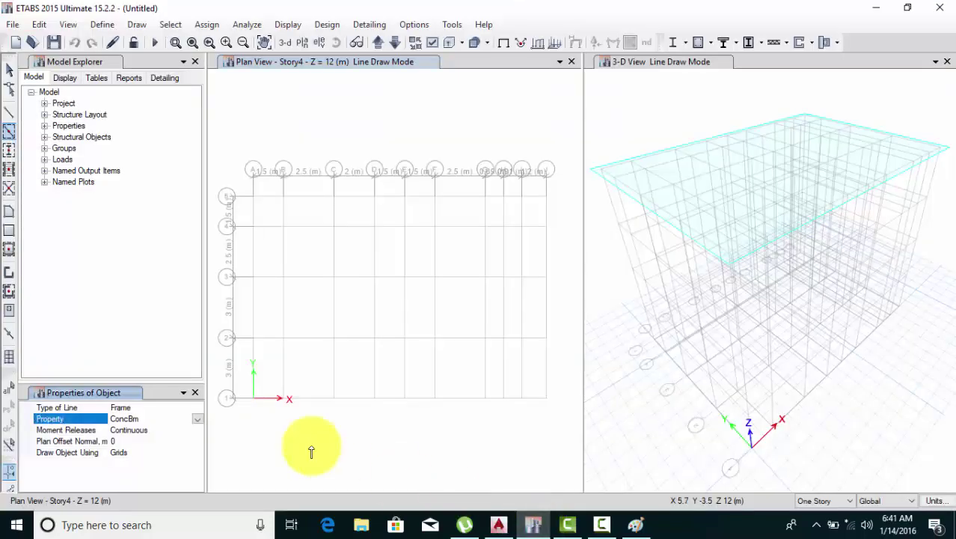
# Step: Draw ConcBm beams along grid line 1 from A to G on Story4, and repeat them with the scope set to Similar Stories
pyautogui.moveTo(241, 390)
pyautogui.mouseDown()
pyautogui.moveTo(352, 416)
pyautogui.moveTo(493, 424)
pyautogui.mouseUp()
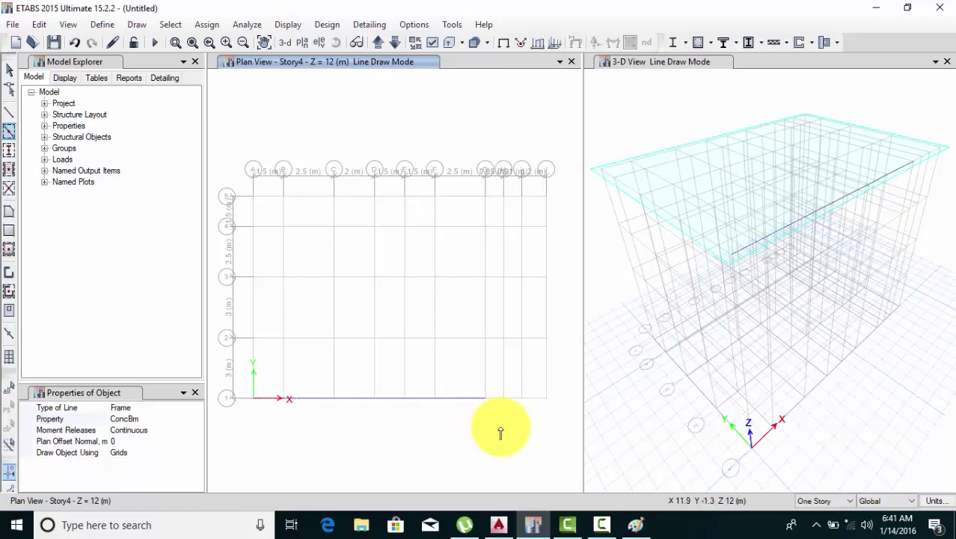
pyautogui.click(823, 501)
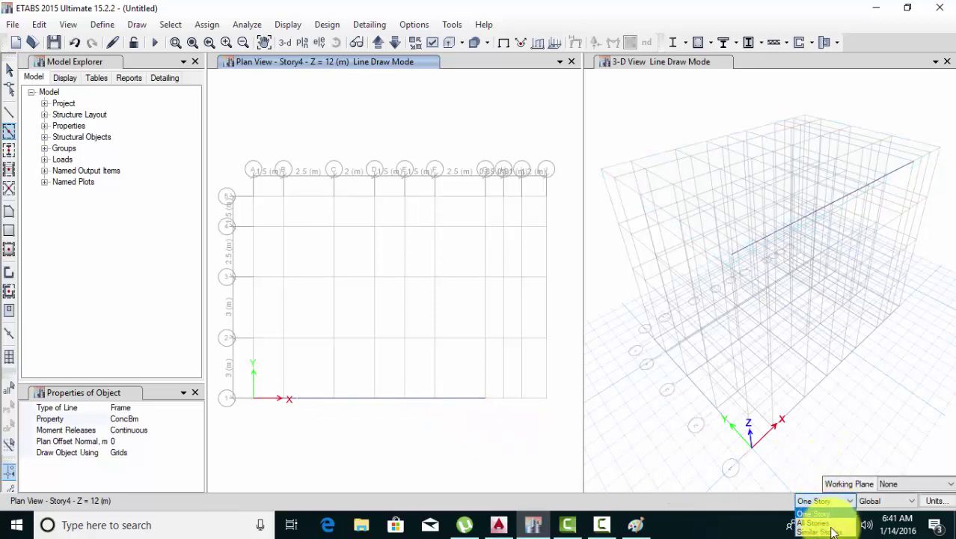
pyautogui.click(823, 531)
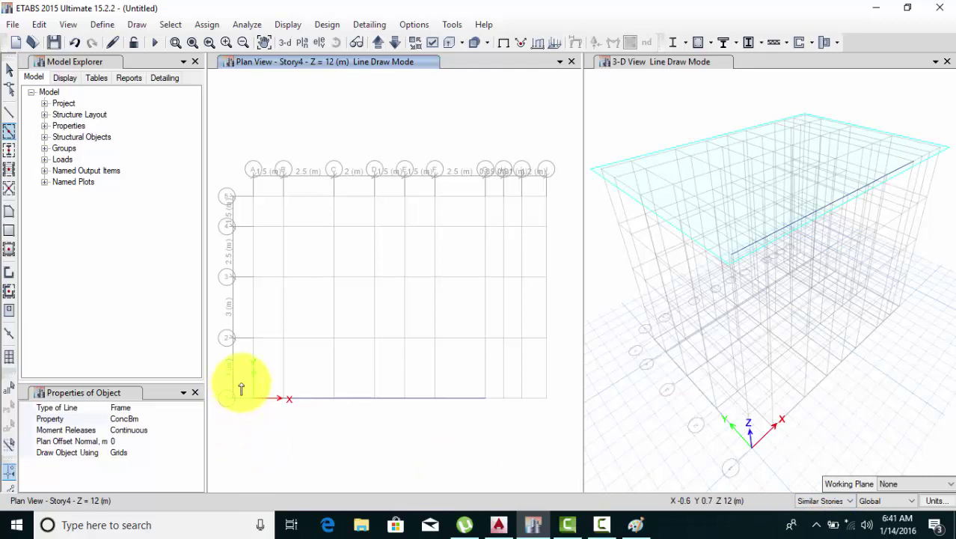
pyautogui.moveTo(241, 383)
pyautogui.mouseDown()
pyautogui.moveTo(412, 437)
pyautogui.moveTo(490, 434)
pyautogui.mouseUp()
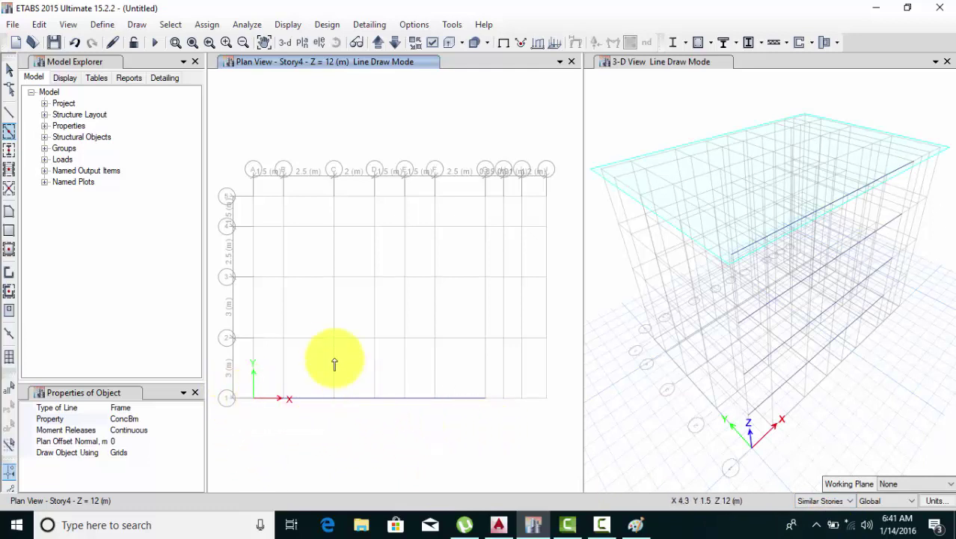
# Step: Draw ConcBm beams on all similar stories along grid line A from 1 to 4 and grid line 5 from B to J
pyautogui.moveTo(241, 211); pyautogui.dragTo(265, 441)
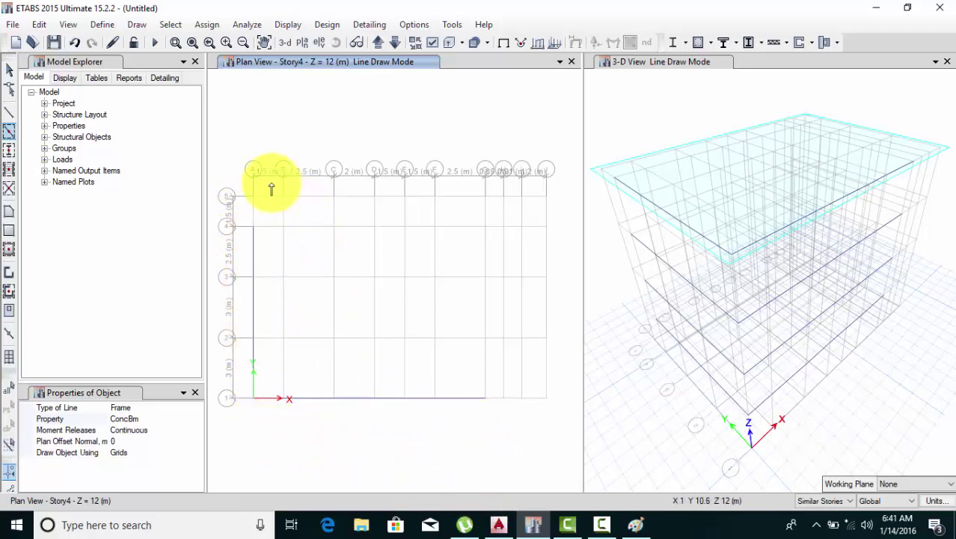
pyautogui.moveTo(270, 184); pyautogui.dragTo(562, 211)
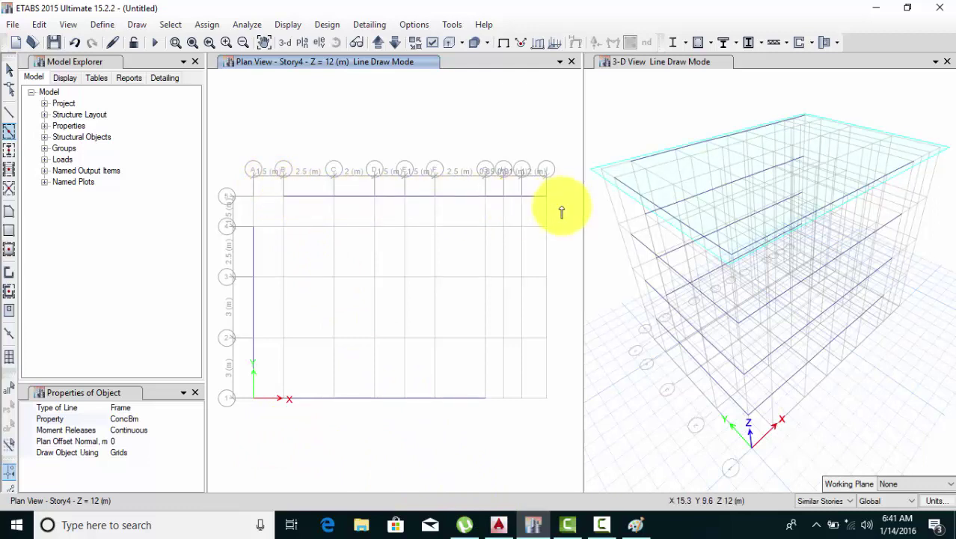
# Step: Following the AutoCAD plan, draw ETABS beams on grid line 4 from A to B, line B from 4 to 5, and lines C and D from 1 to 5
pyautogui.click(499, 526)
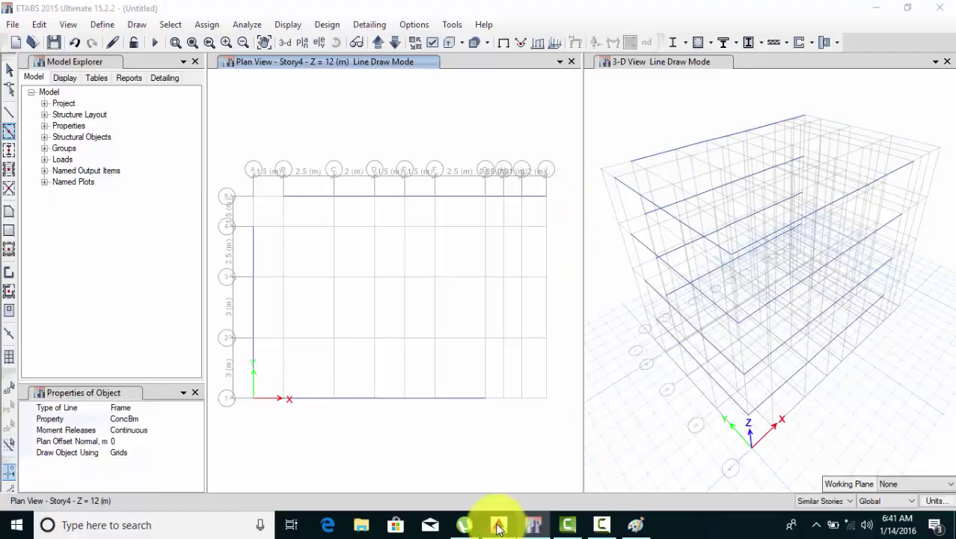
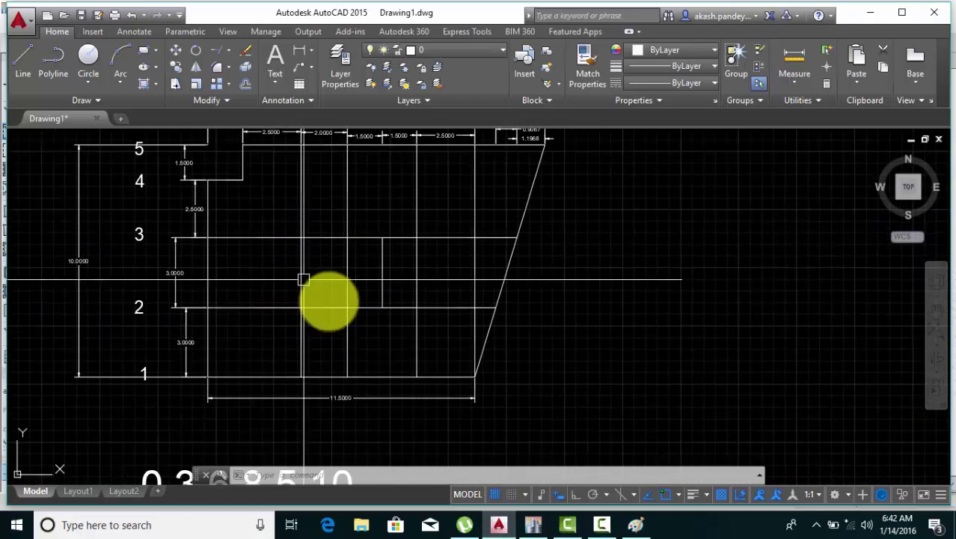
pyautogui.click(533, 524)
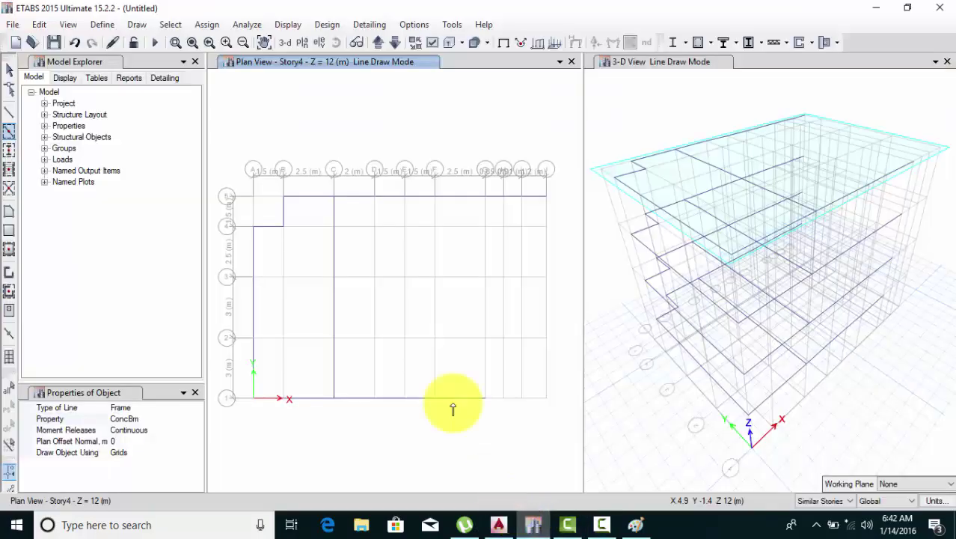
pyautogui.click(375, 196)
pyautogui.click(374, 398)
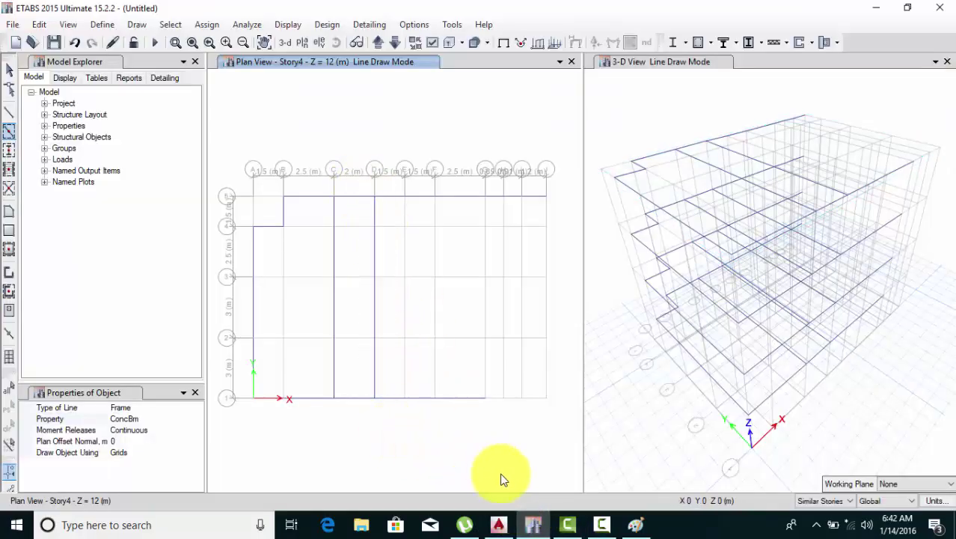
# Step: Check the short beam on grid line E in the AutoCAD plan, and draw it in ETABS between grid lines 2 and 3
pyautogui.click(499, 524)
pyautogui.moveTo(433, 344); pyautogui.dragTo(428, 395, button='middle')
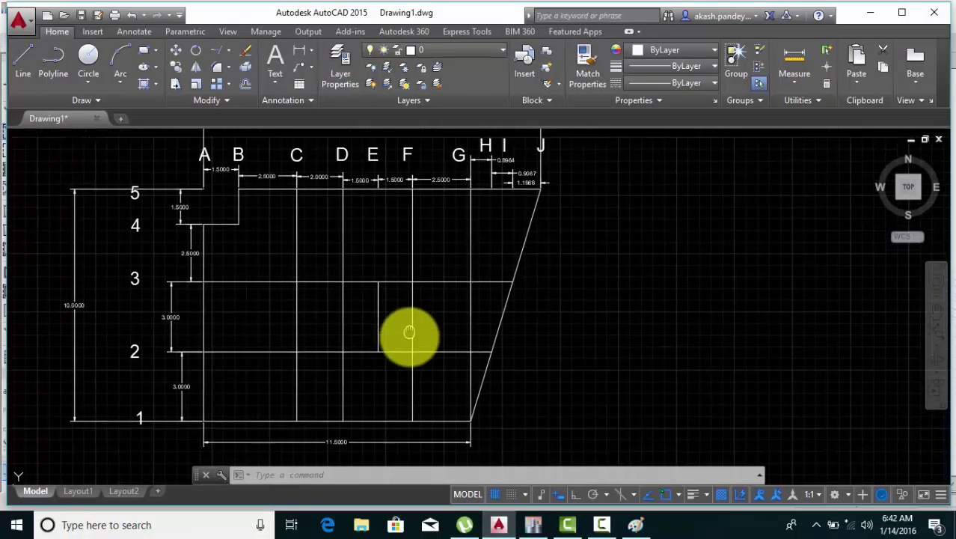
pyautogui.click(380, 291)
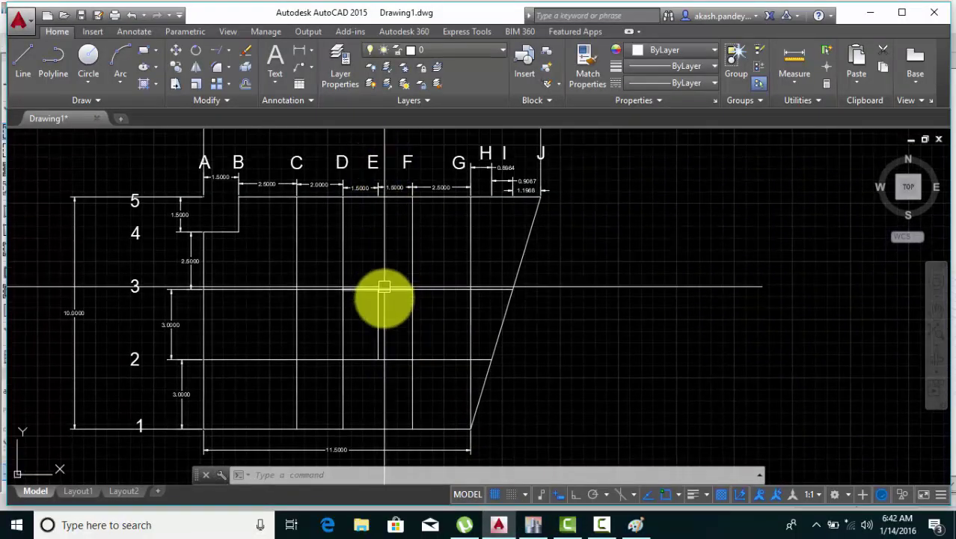
pyautogui.click(535, 523)
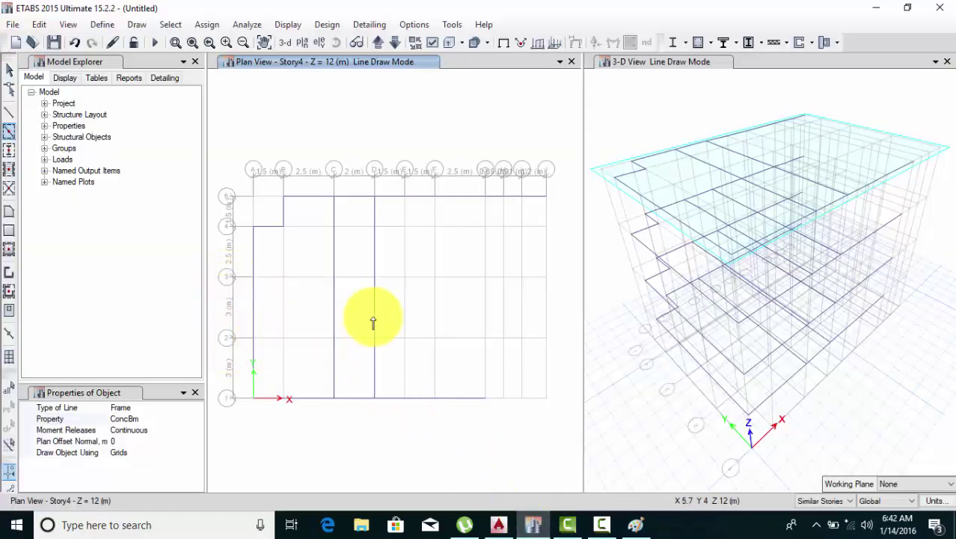
pyautogui.click(403, 311)
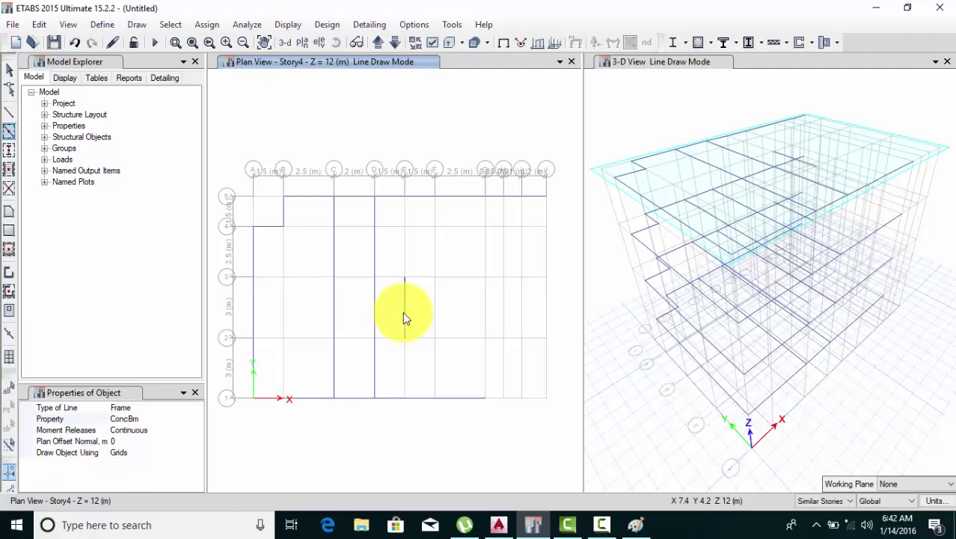
# Step: Check grid lines F and G in the AutoCAD plan, and draw ConcBm beams along both in ETABS from 1 to 5
pyautogui.click(496, 524)
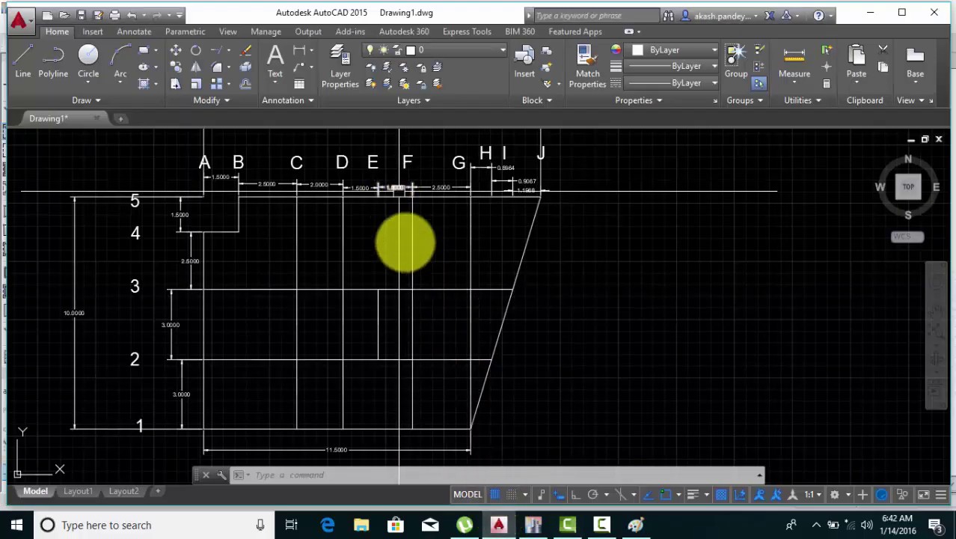
pyautogui.click(533, 527)
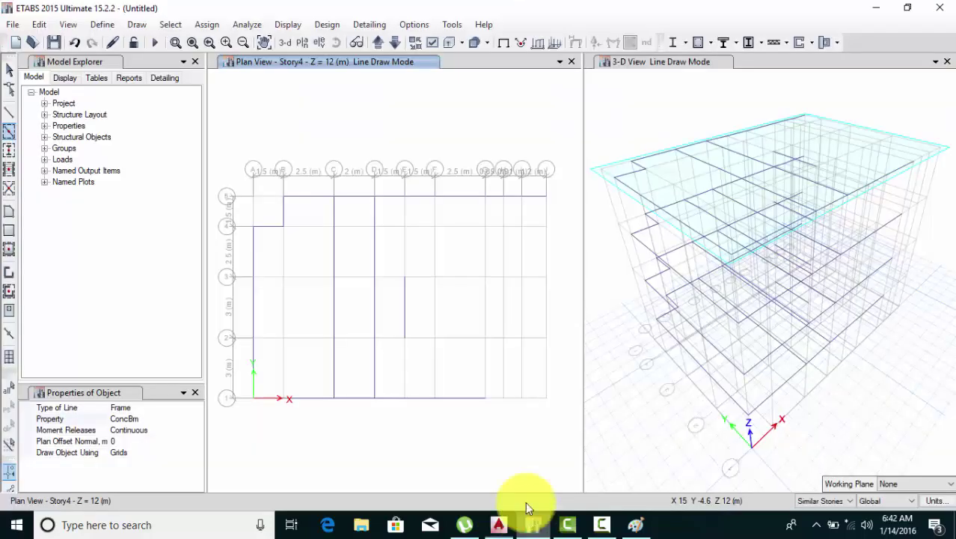
pyautogui.click(428, 188)
pyautogui.doubleClick(441, 440)
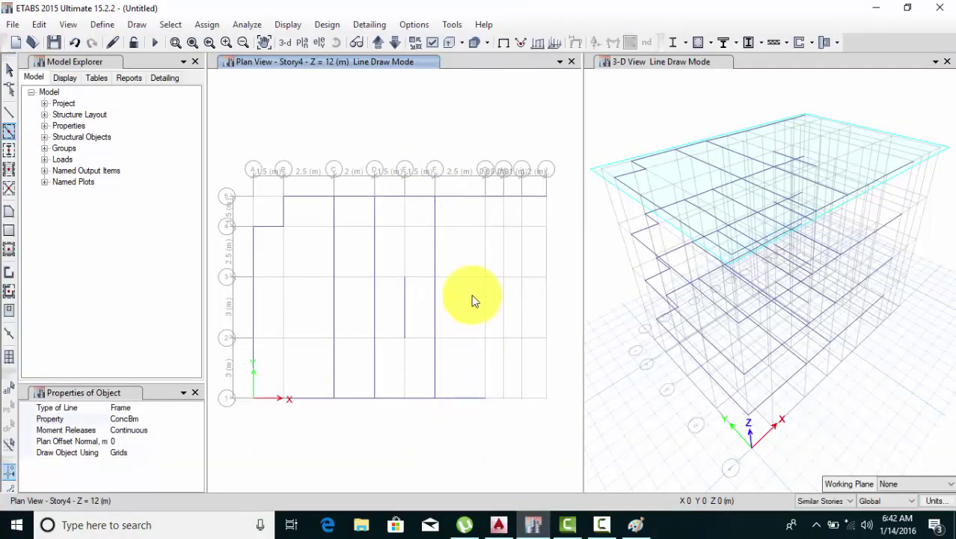
pyautogui.click(479, 191)
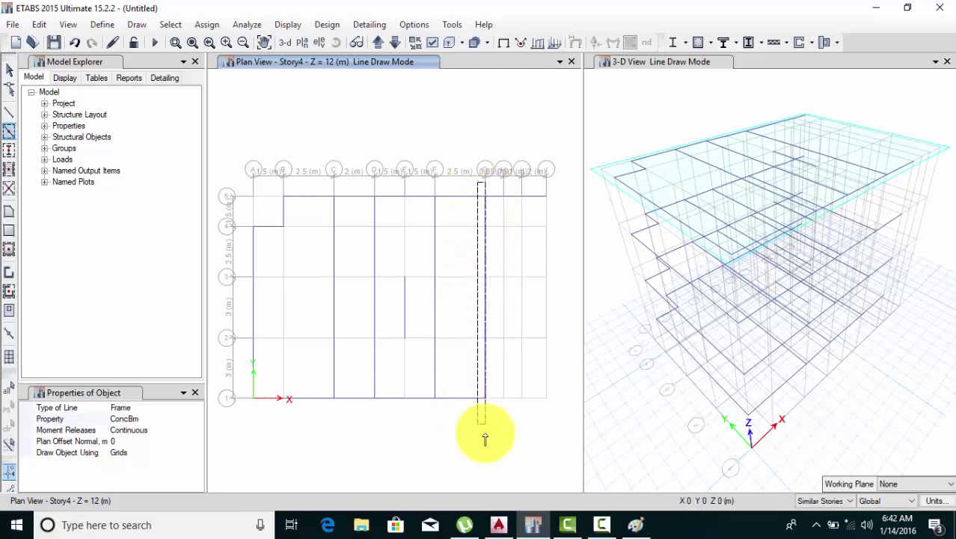
pyautogui.doubleClick(493, 463)
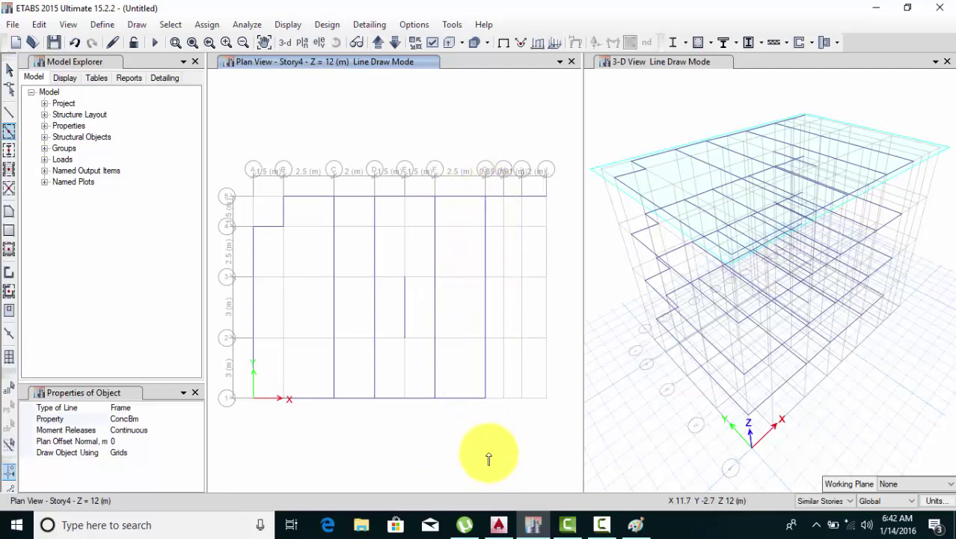
# Step: Review the horizontal beams in the AutoCAD plan, and draw ConcBm beams in ETABS along grid lines 3 and 2 from A to G
pyautogui.click(498, 524)
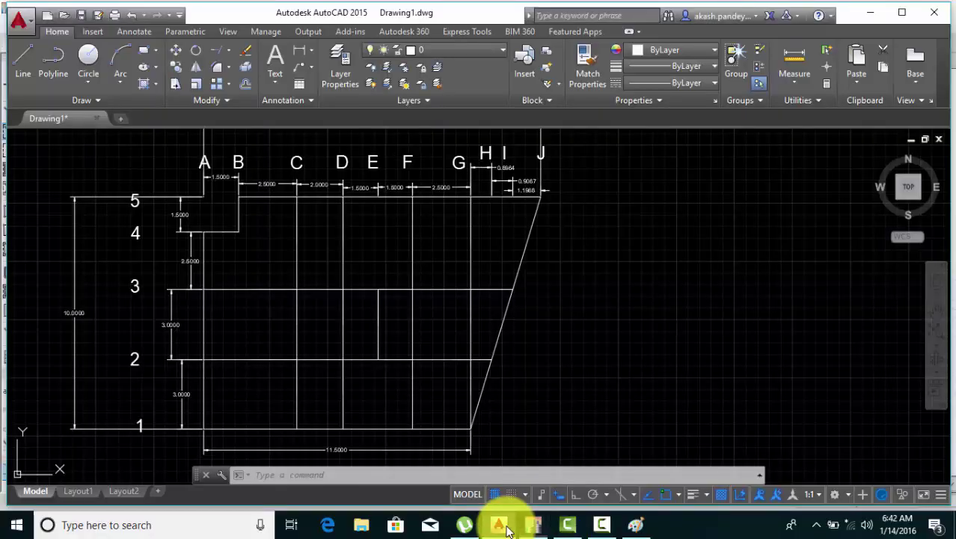
pyautogui.moveTo(289, 367); pyautogui.dragTo(293, 340, button='middle')
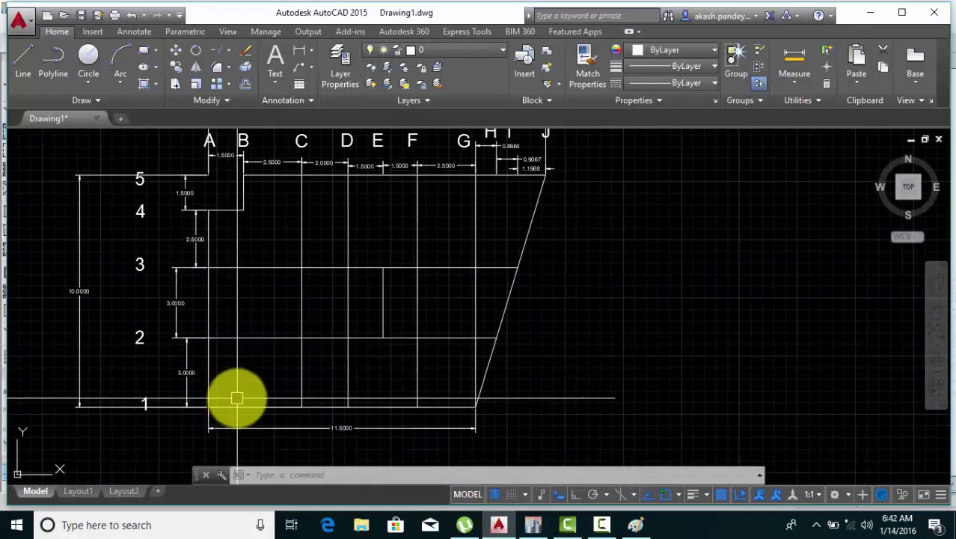
pyautogui.moveTo(262, 299); pyautogui.dragTo(260, 317, button='middle')
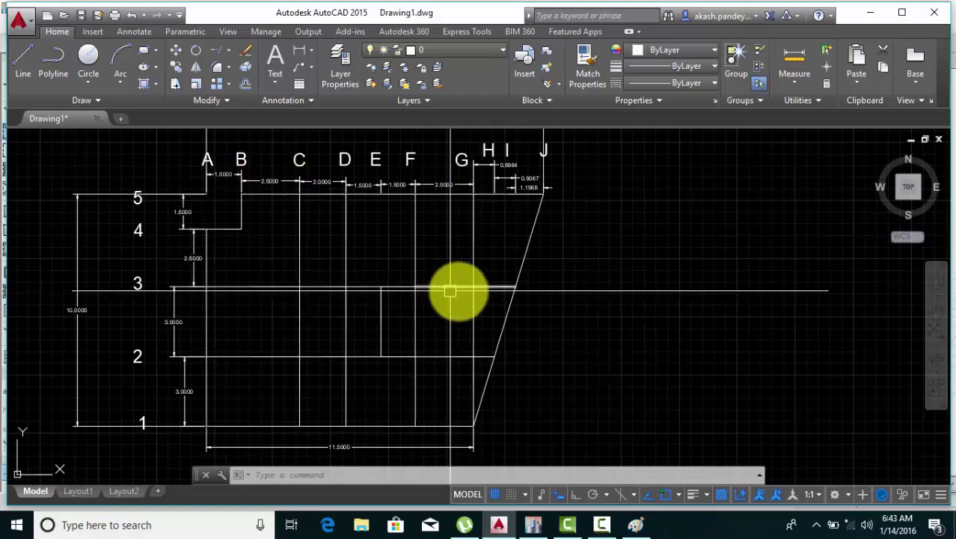
pyautogui.click(392, 357)
pyautogui.click(533, 525)
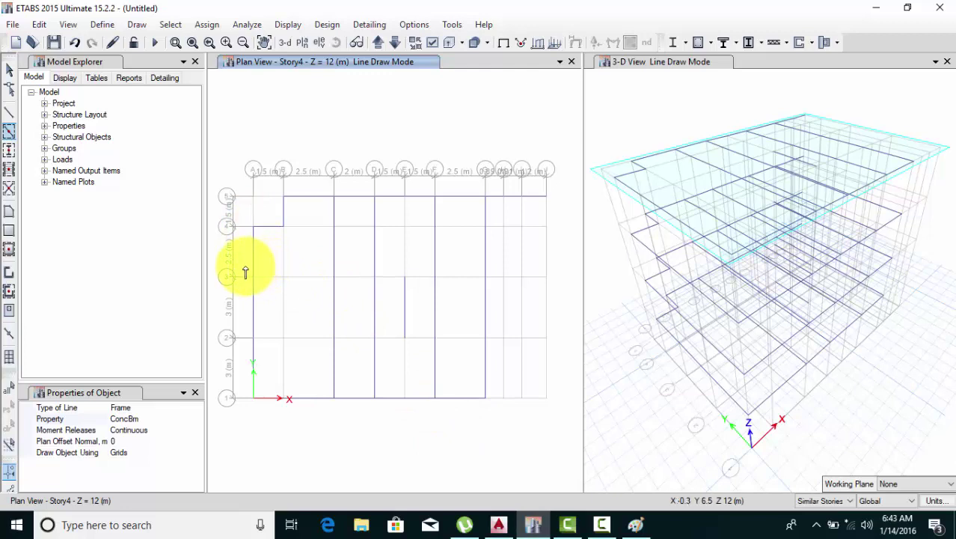
pyautogui.moveTo(243, 268); pyautogui.dragTo(465, 297)
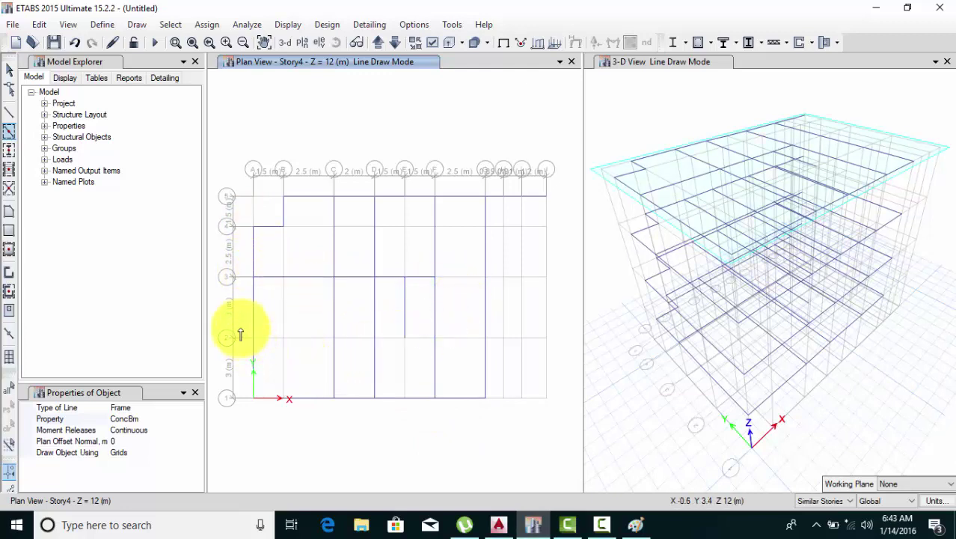
pyautogui.moveTo(241, 327); pyautogui.dragTo(460, 359)
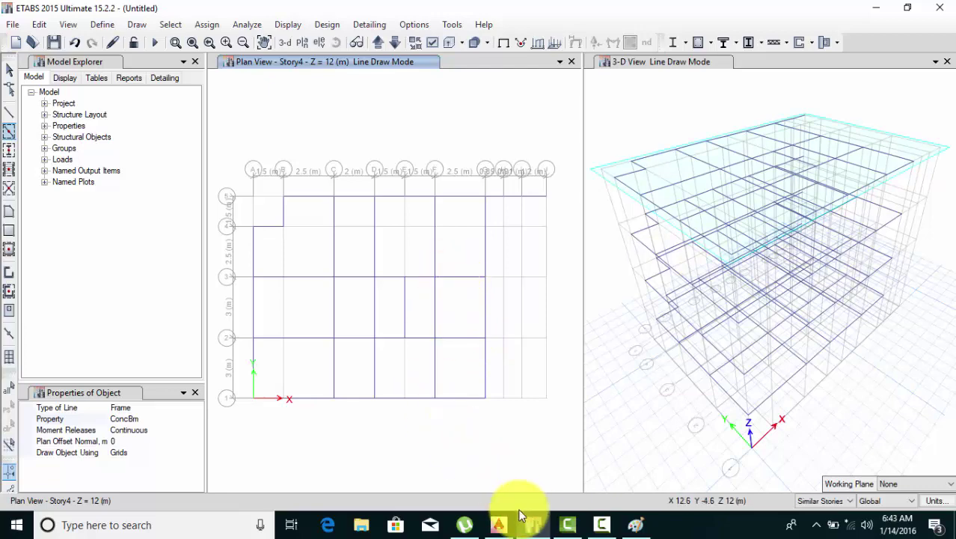
# Step: Check the sloping edge in the AutoCAD plan, and draw it in ETABS as a straight ConcBm beam from grid point G-1 to J-5
pyautogui.click(497, 526)
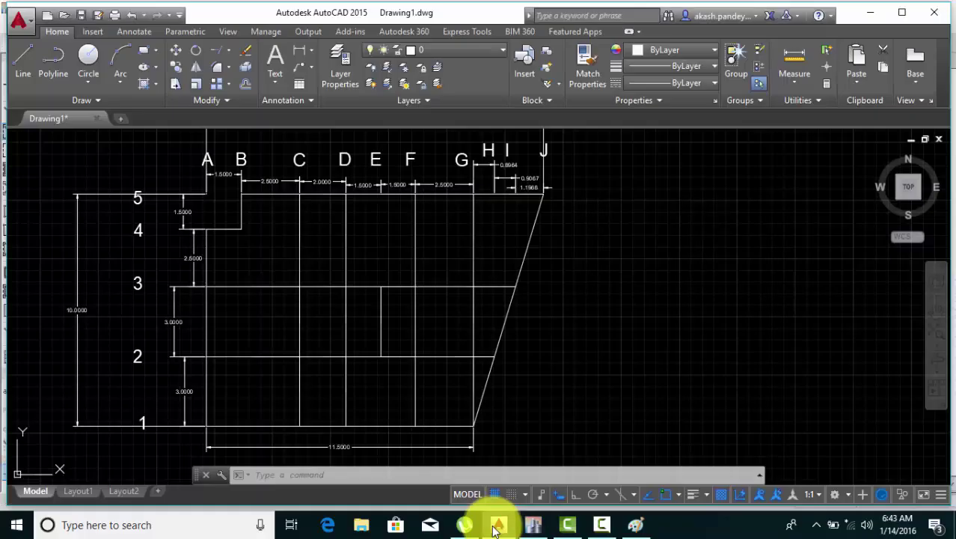
pyautogui.moveTo(474, 351); pyautogui.dragTo(395, 344, button='middle')
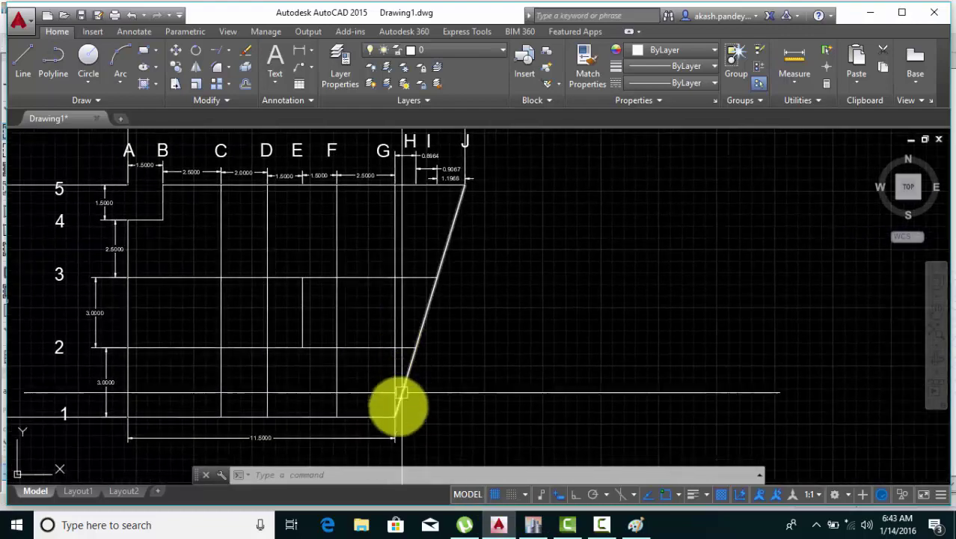
pyautogui.click(533, 524)
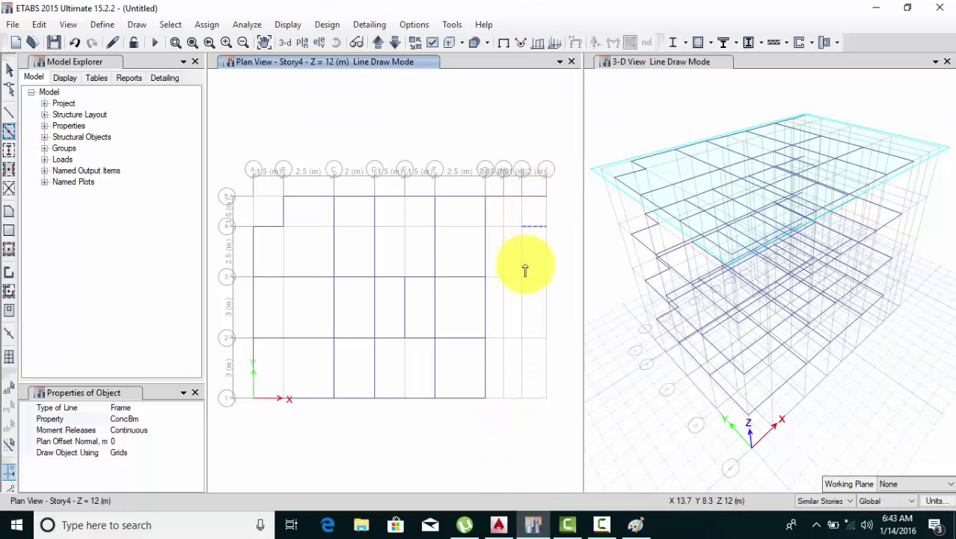
pyautogui.click(7, 116)
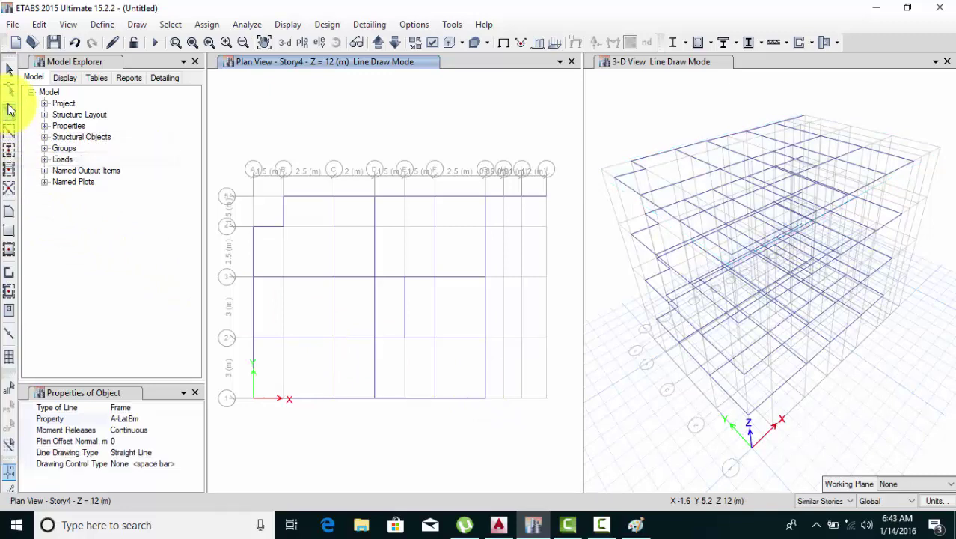
pyautogui.click(191, 420)
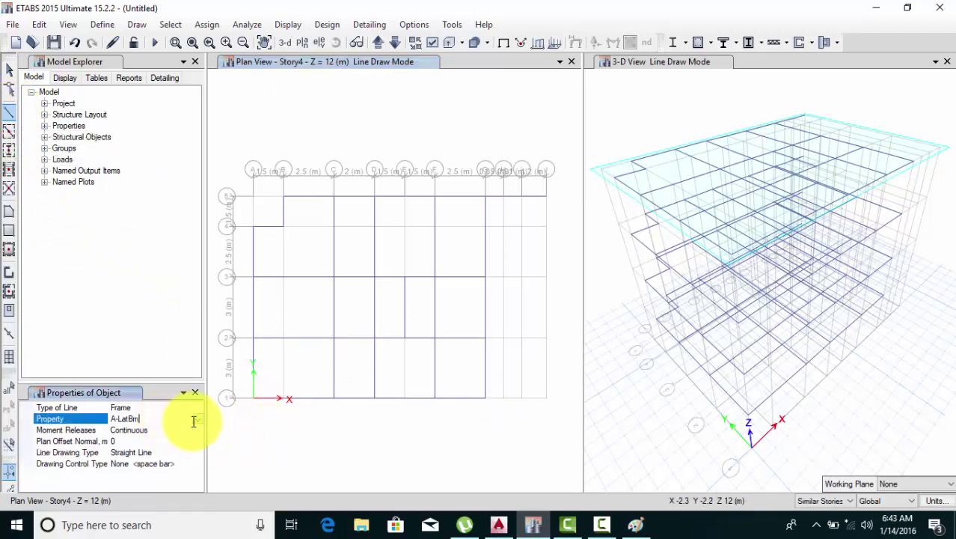
pyautogui.click(198, 420)
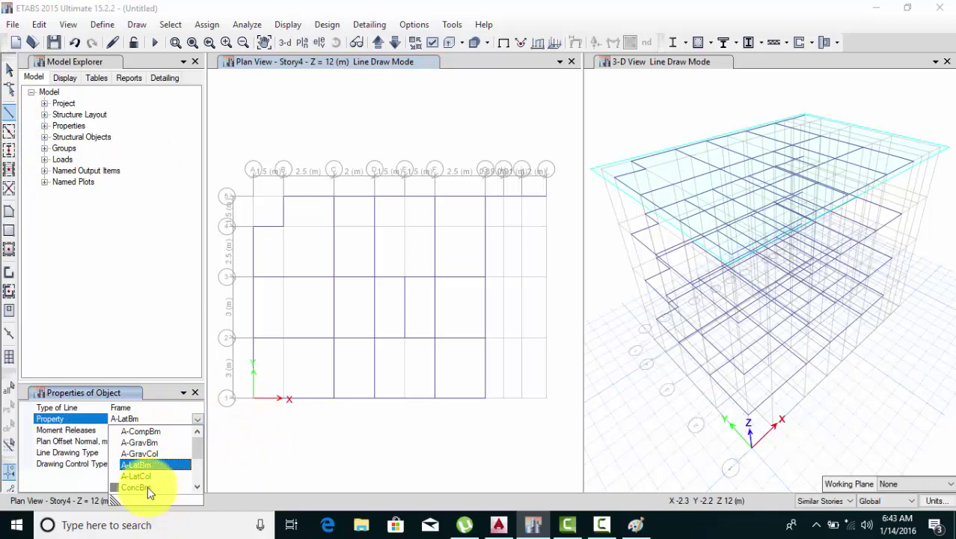
pyautogui.scroll(-2, 148, 488)
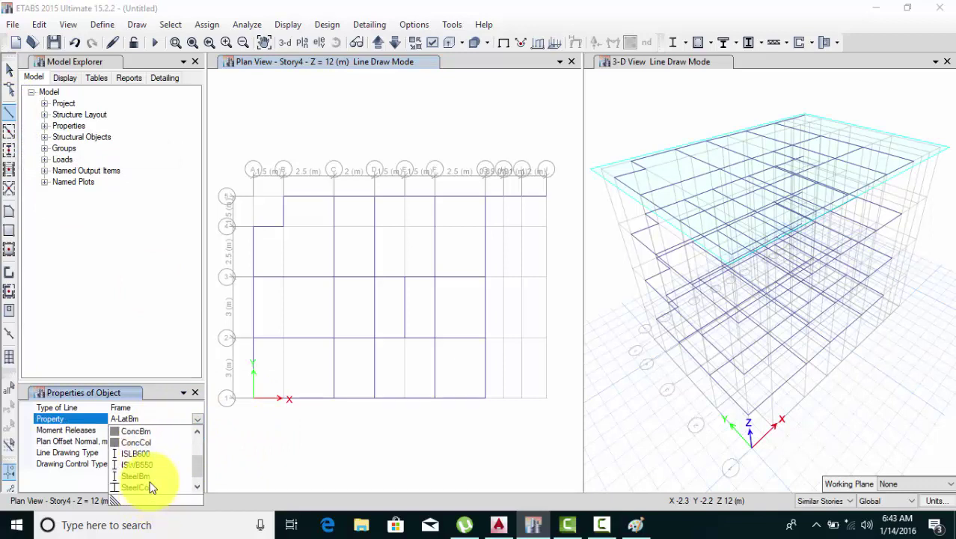
pyautogui.click(156, 431)
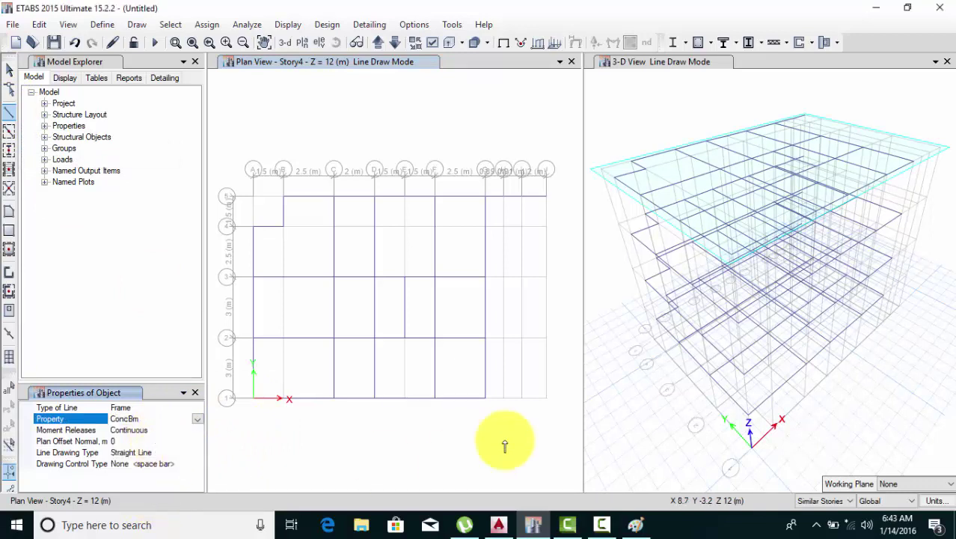
pyautogui.click(485, 398)
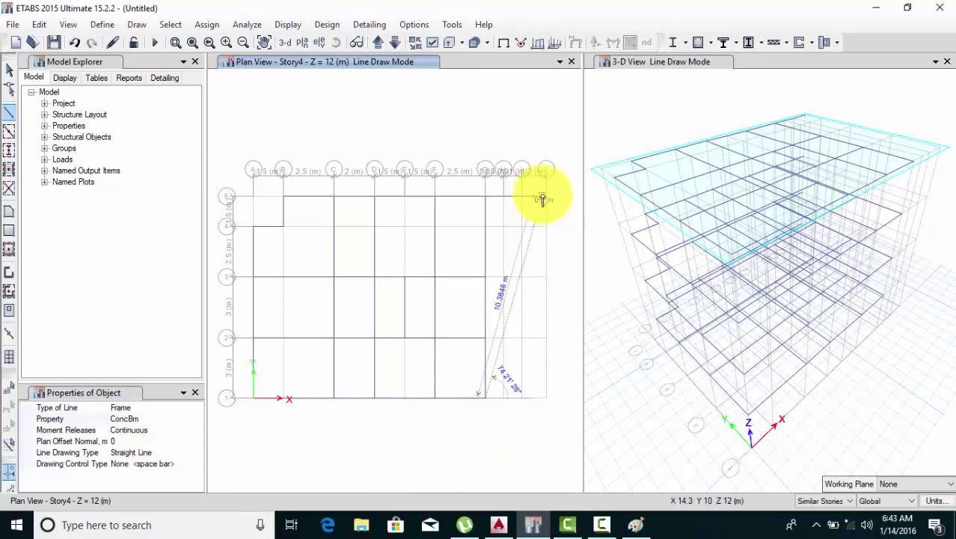
pyautogui.click(545, 199)
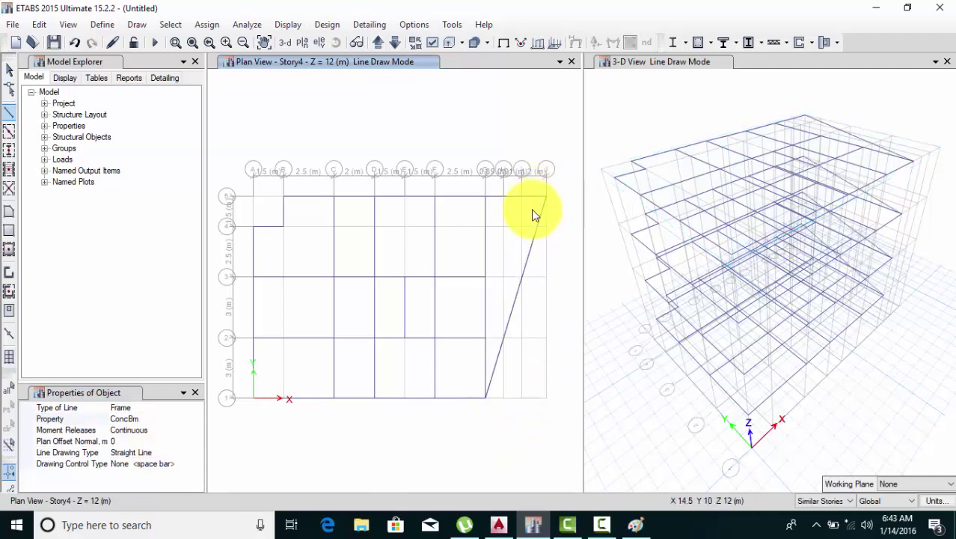
pyautogui.click(9, 72)
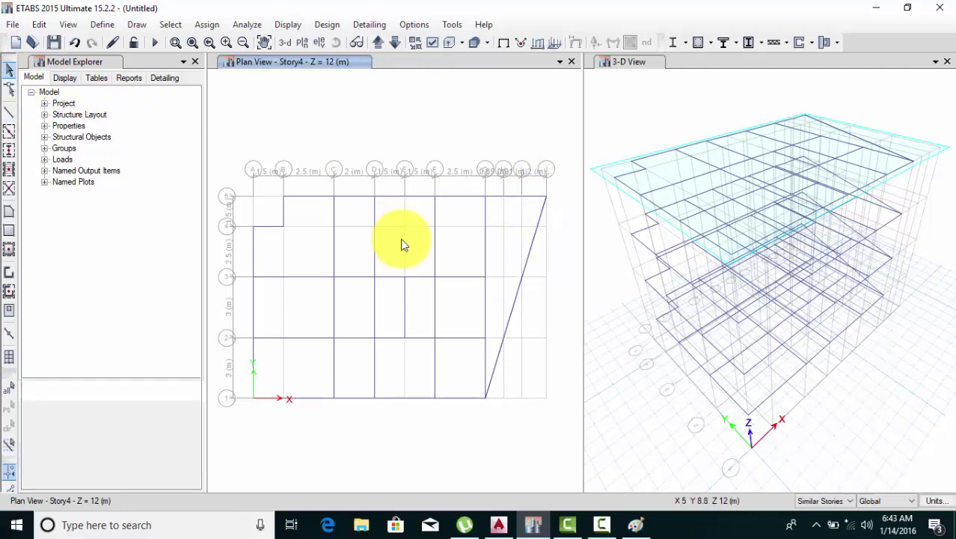
# Step: Extend the beams to the sloping edge by drawing ConcBm lines on grid line 3 from G to I and on grid line 2 from G to H
pyautogui.click(9, 118)
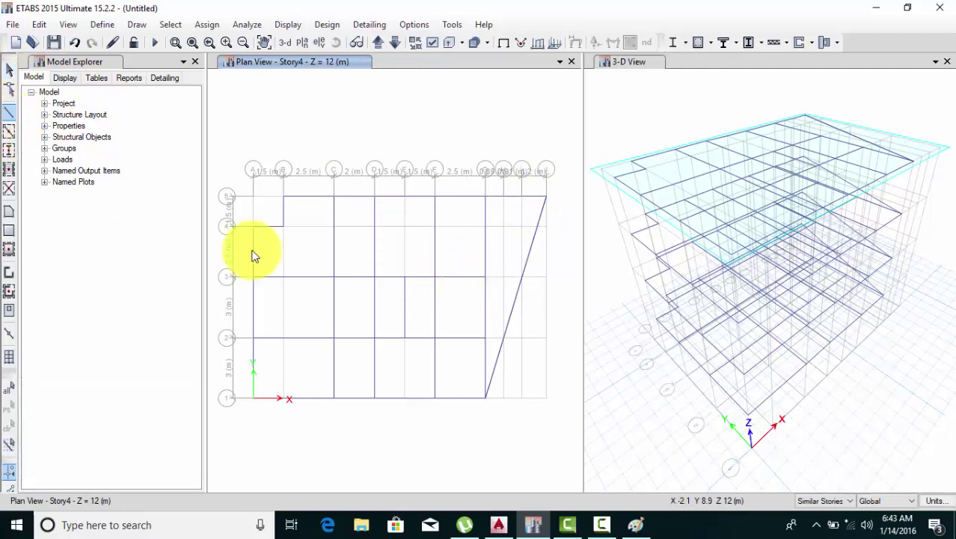
pyautogui.click(485, 279)
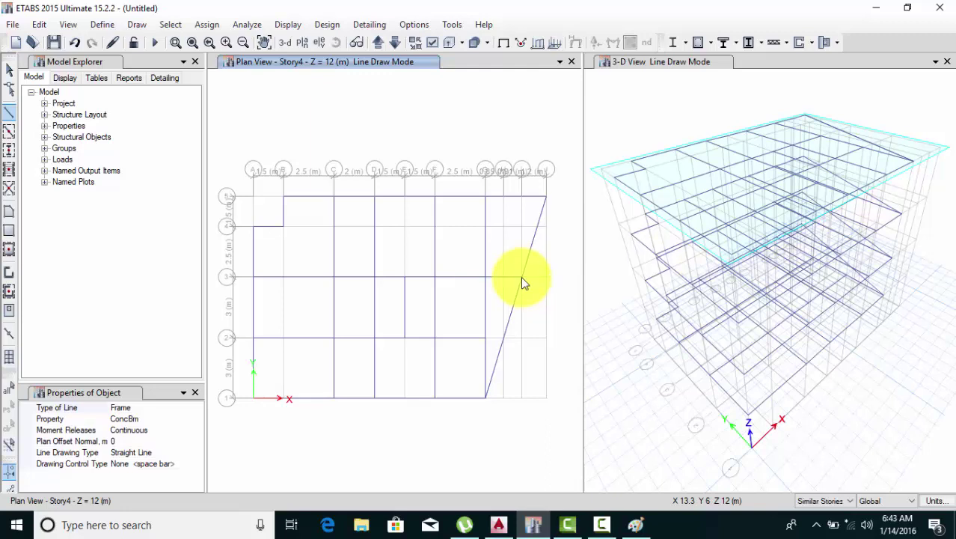
pyautogui.click(522, 278)
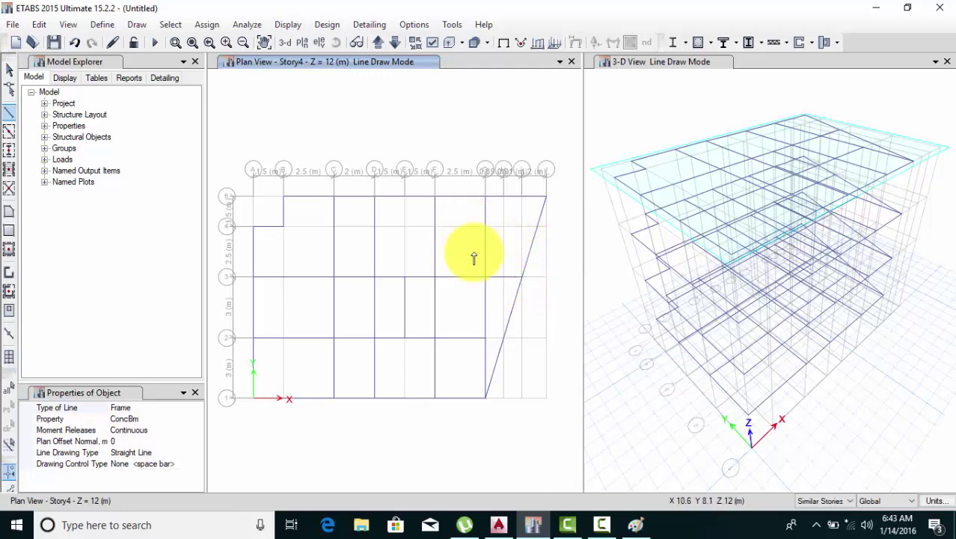
pyautogui.click(494, 339)
pyautogui.click(503, 338)
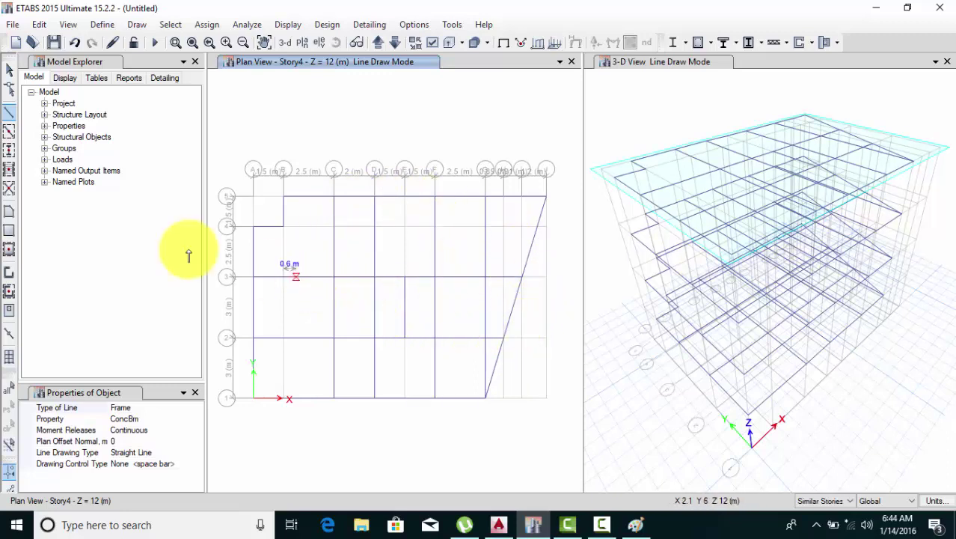
pyautogui.click(9, 68)
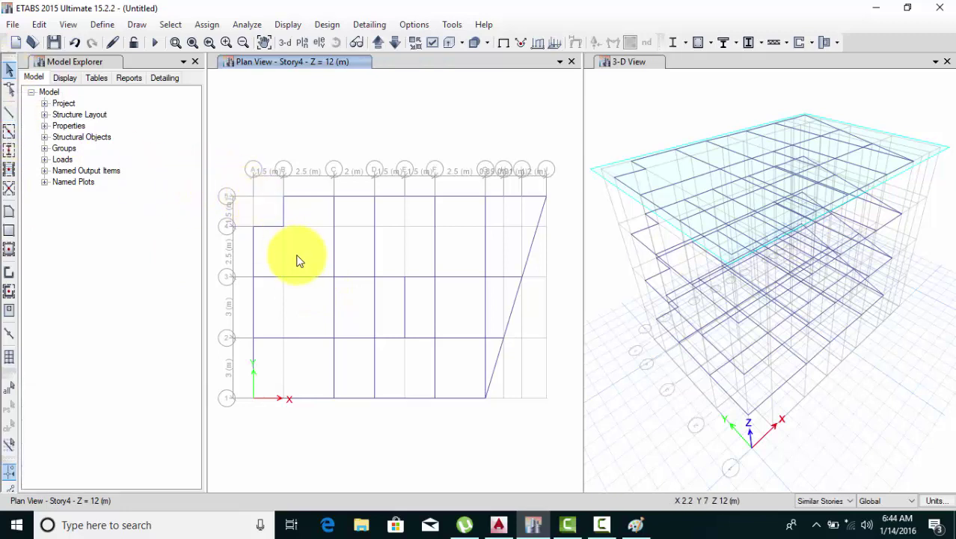
# Step: Place ConcCol columns along grid line 5 at its intersections with grid lines B, C, D, F and G
pyautogui.click(11, 161)
pyautogui.click(175, 406)
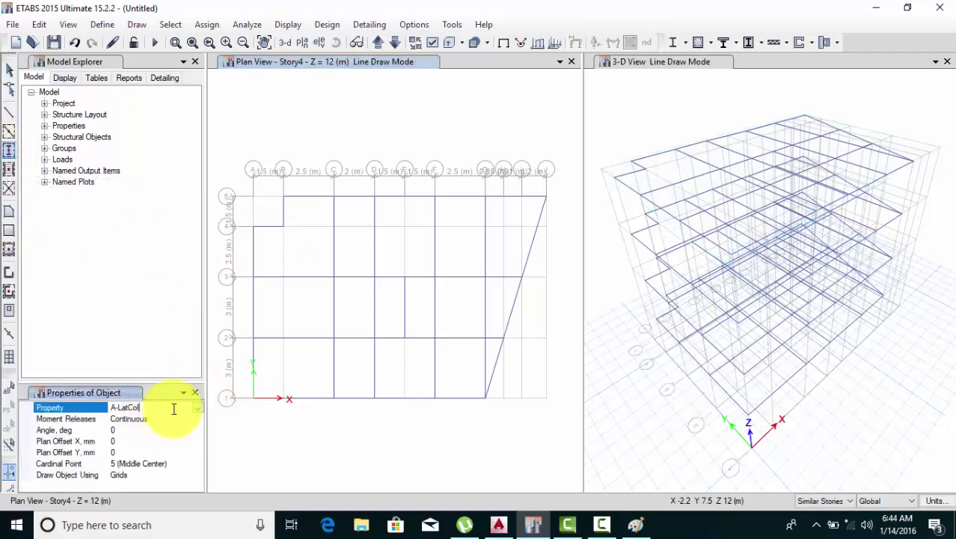
pyautogui.click(198, 408)
pyautogui.scroll(-3, 176, 475)
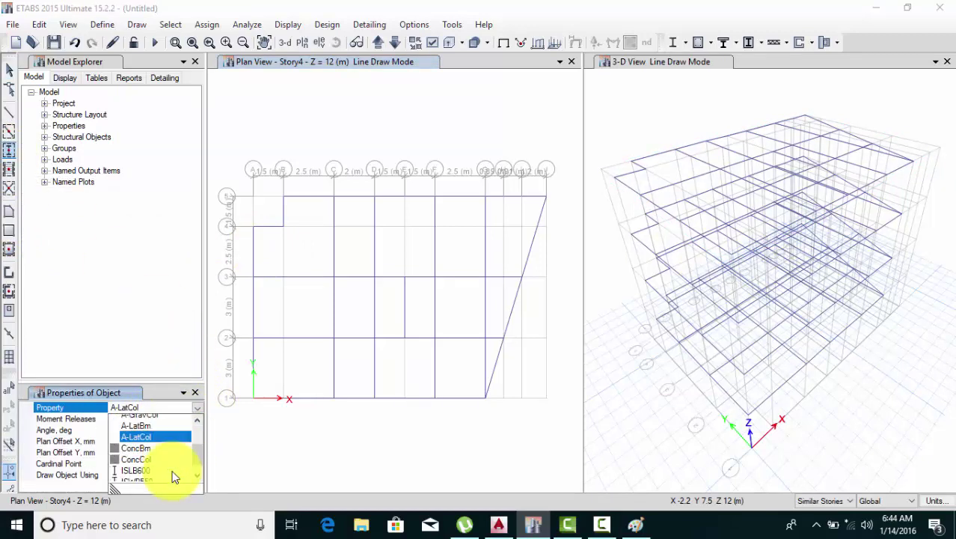
pyautogui.click(159, 432)
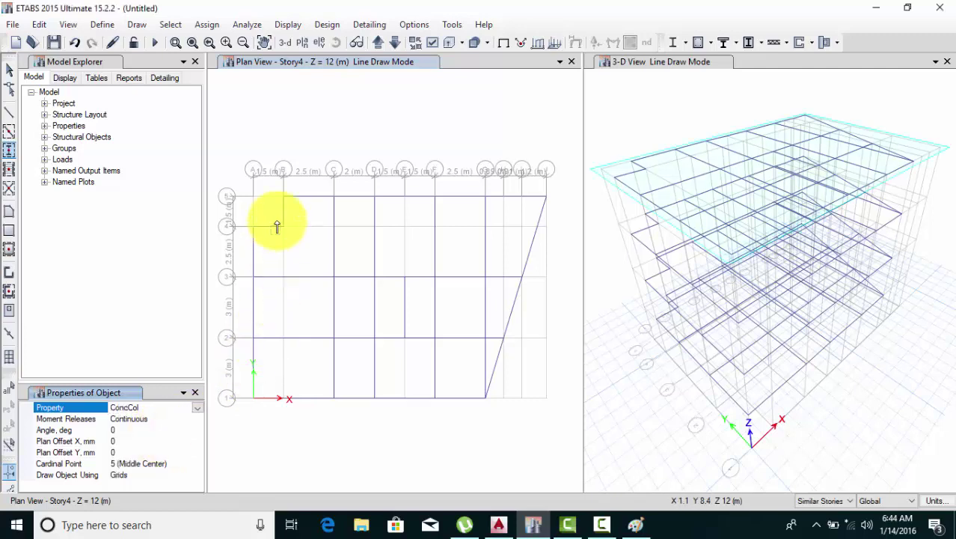
pyautogui.click(284, 199)
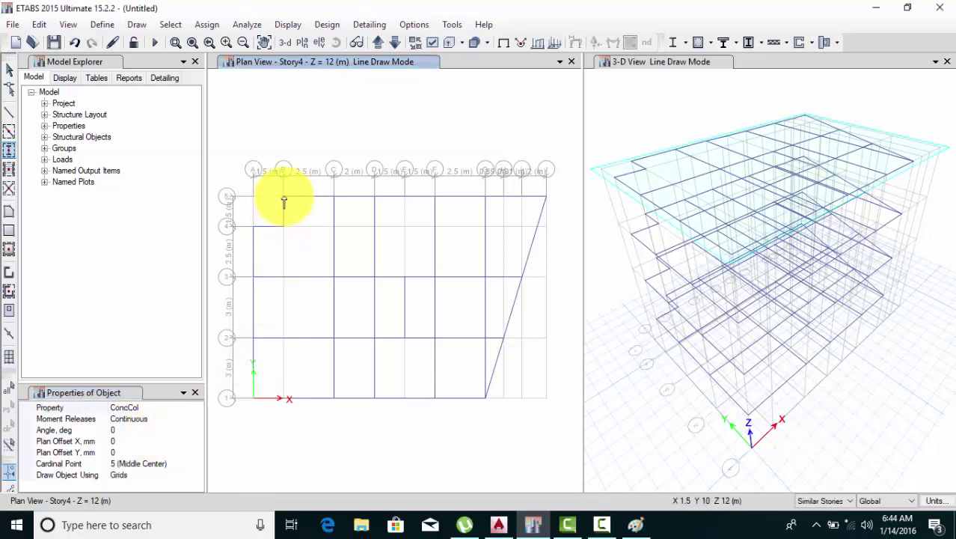
pyautogui.click(335, 199)
pyautogui.click(376, 199)
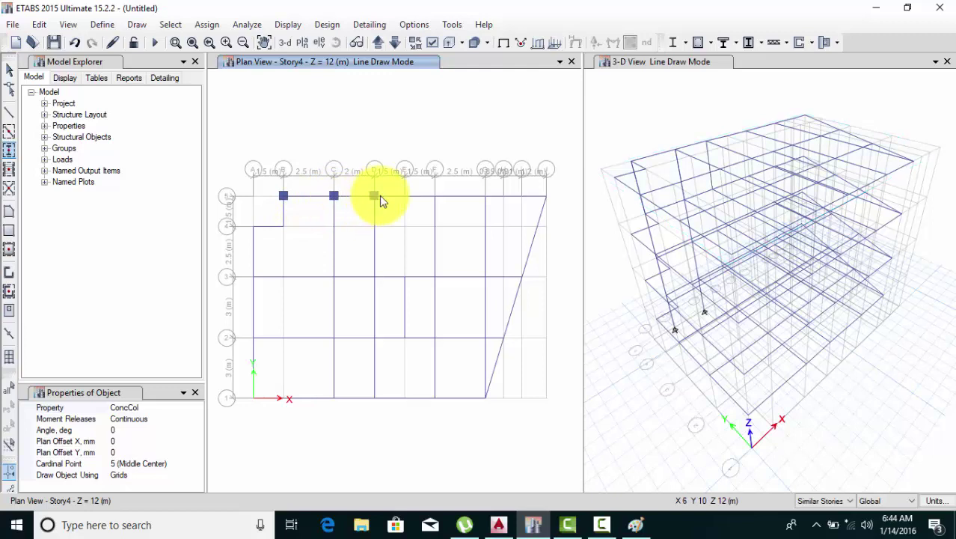
pyautogui.click(446, 205)
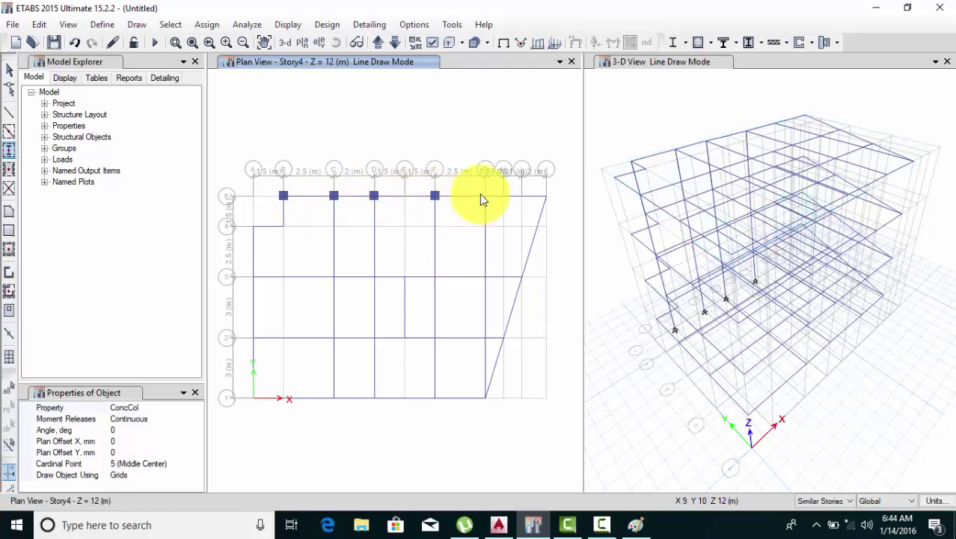
pyautogui.click(487, 198)
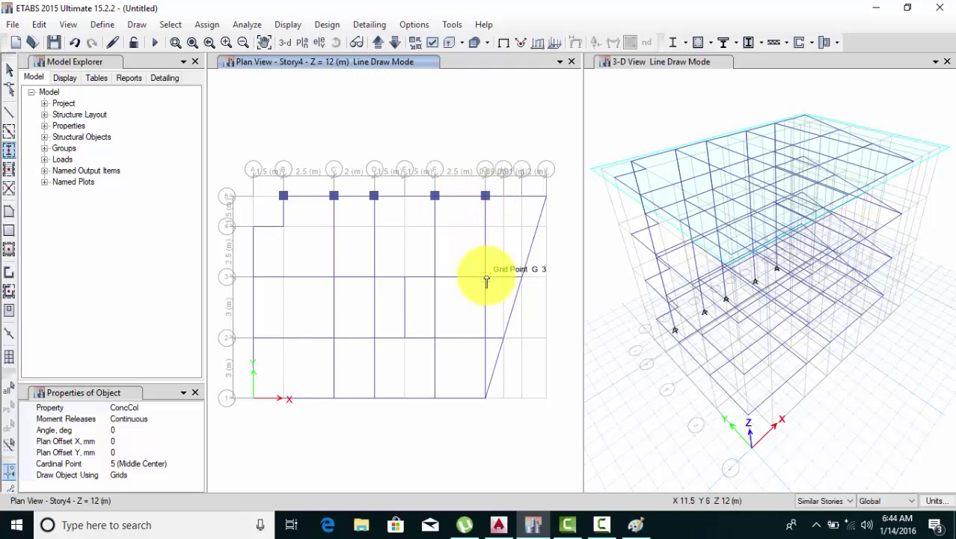
# Step: Place ConcCol columns at grid points G-3, F-3, D-3, D-2 and F-2
pyautogui.click(487, 279)
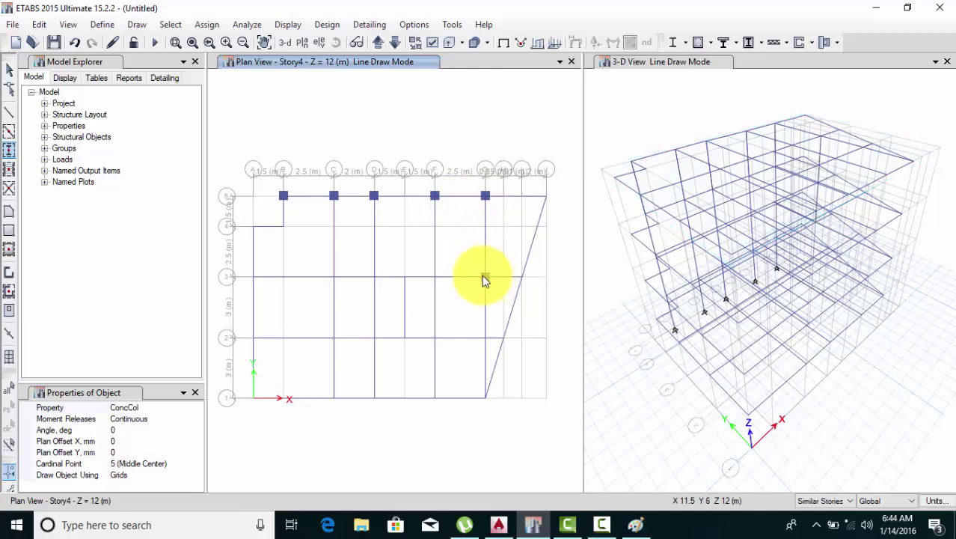
pyautogui.click(437, 279)
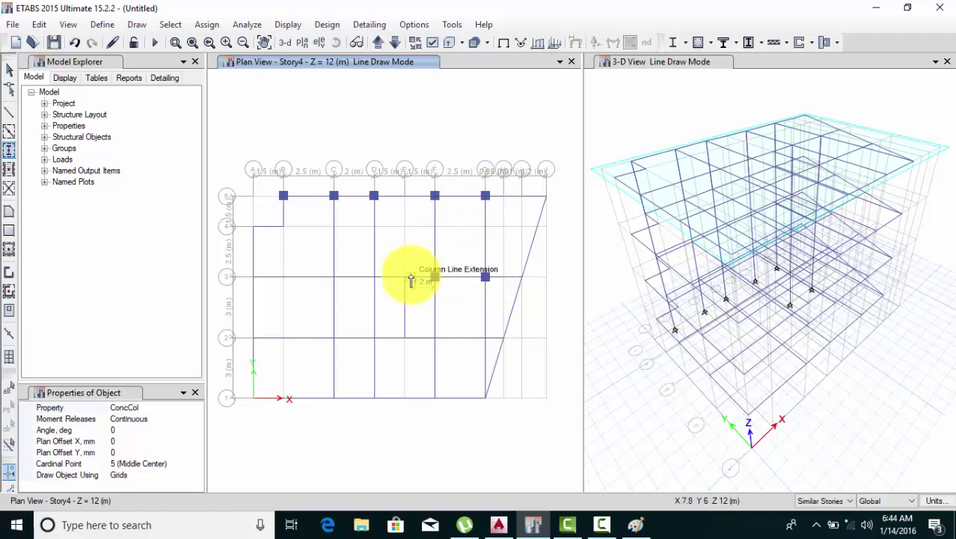
pyautogui.click(374, 278)
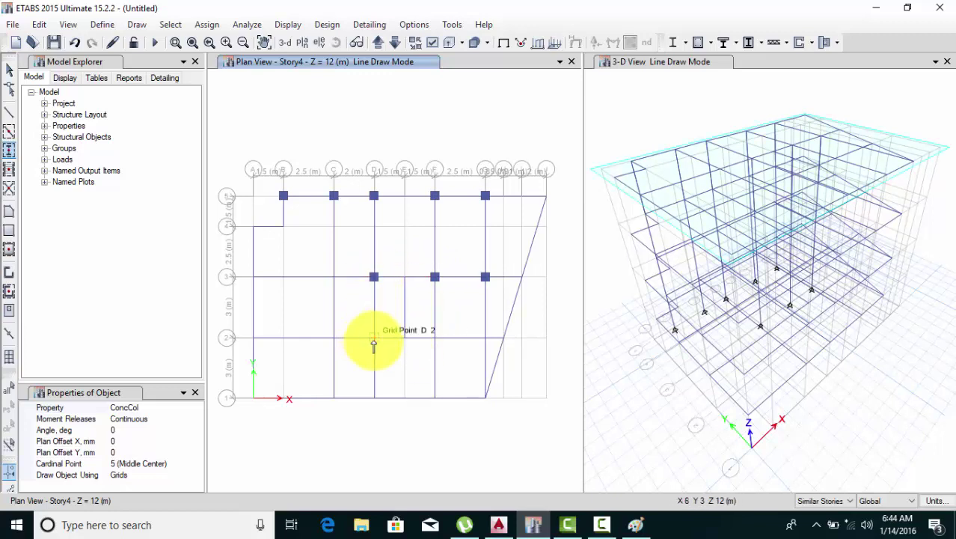
pyautogui.click(382, 338)
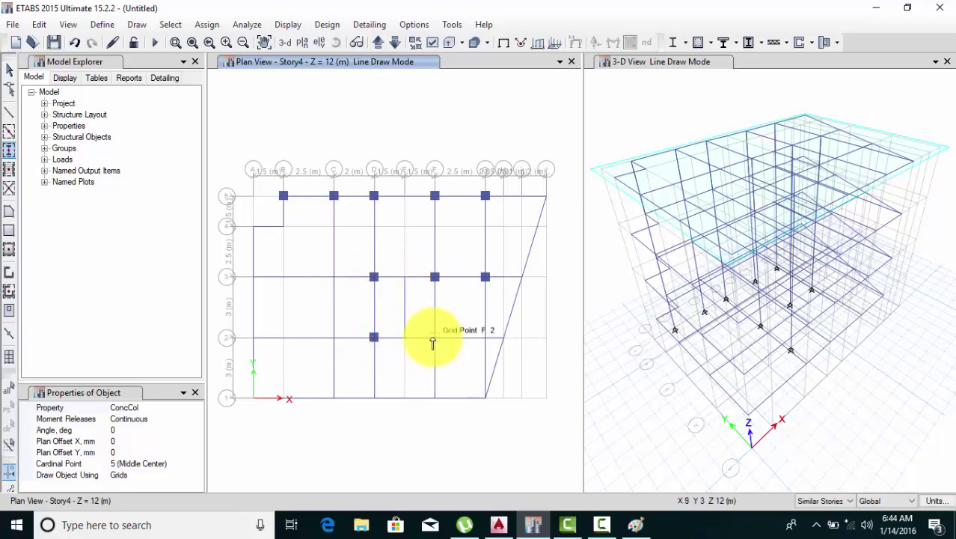
pyautogui.click(434, 337)
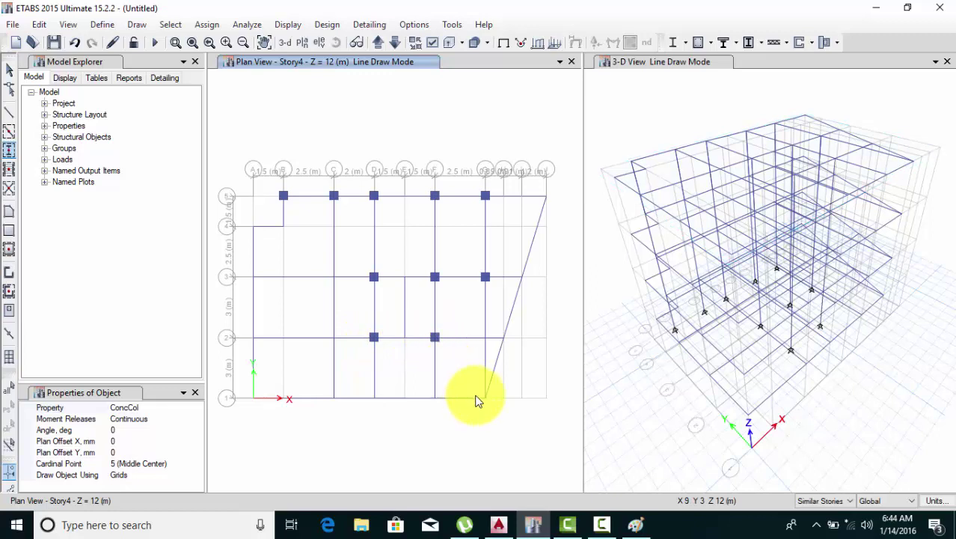
# Step: Add ConcCol columns on grid line 1 at F, D and C, and on grid line C at 2 and 3
pyautogui.click(435, 397)
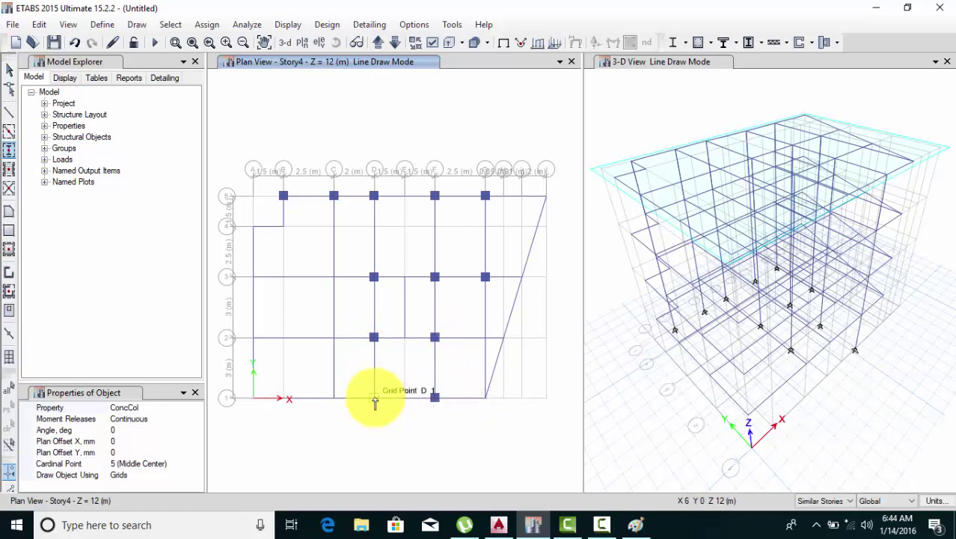
pyautogui.click(332, 400)
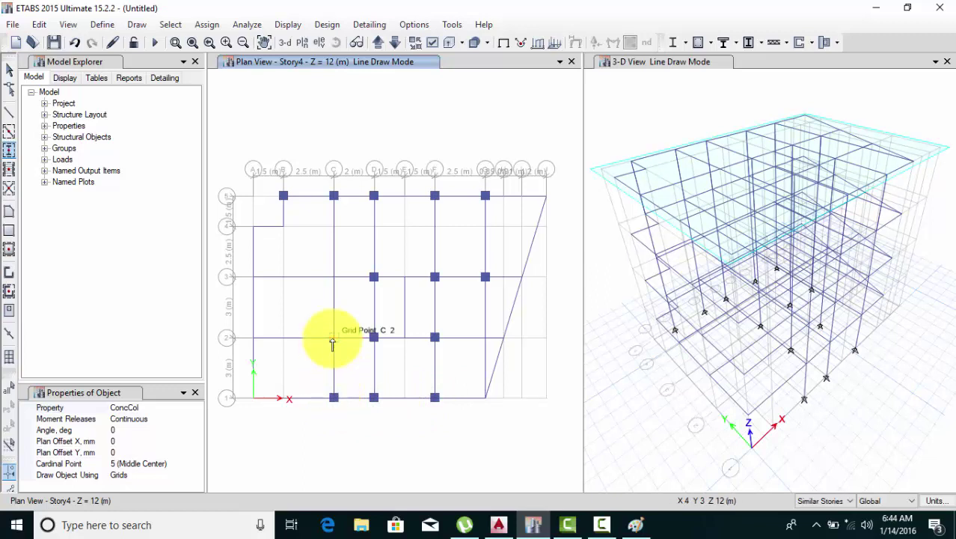
pyautogui.click(333, 338)
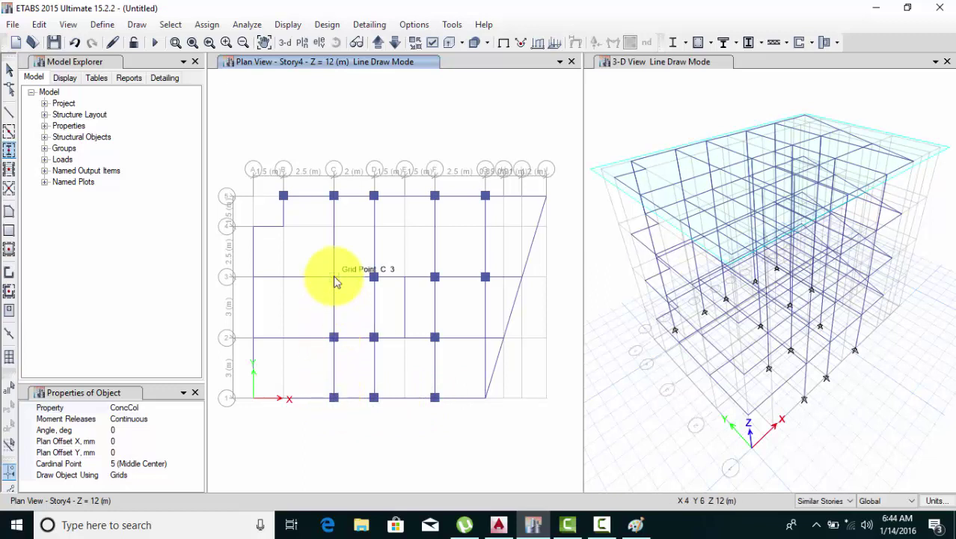
pyautogui.click(334, 281)
# Step: Place ConcCol columns along grid line A at its intersections with grid lines 3, 4, 2 and 1
pyautogui.click(252, 278)
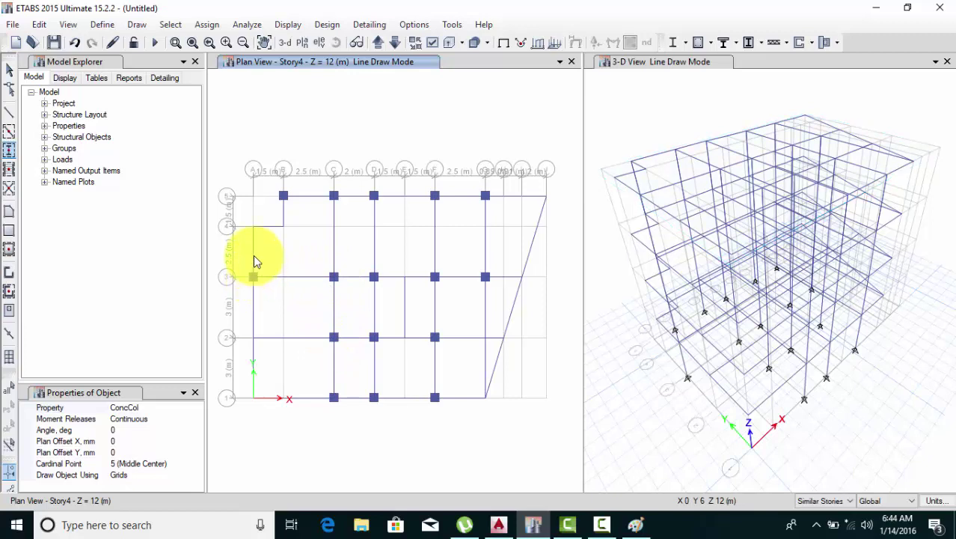
pyautogui.click(253, 230)
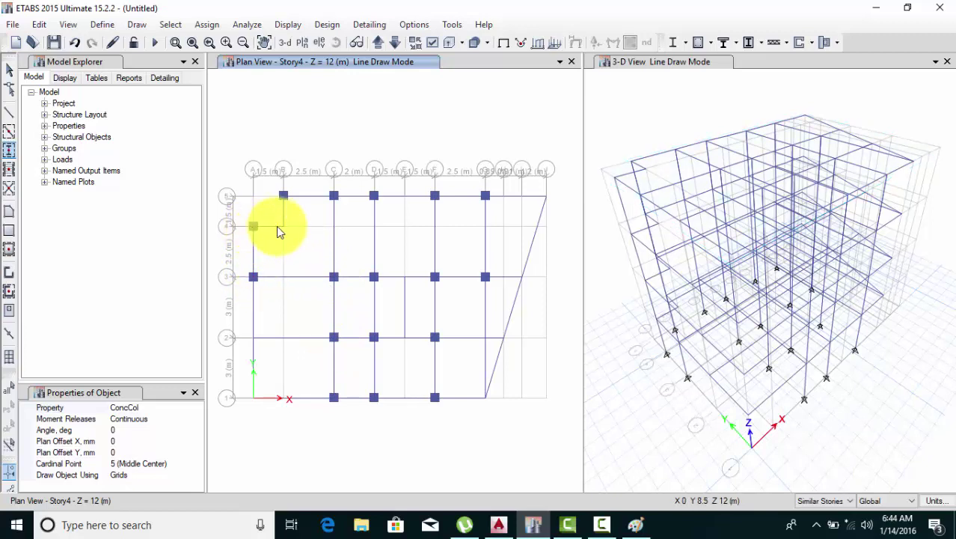
pyautogui.click(254, 338)
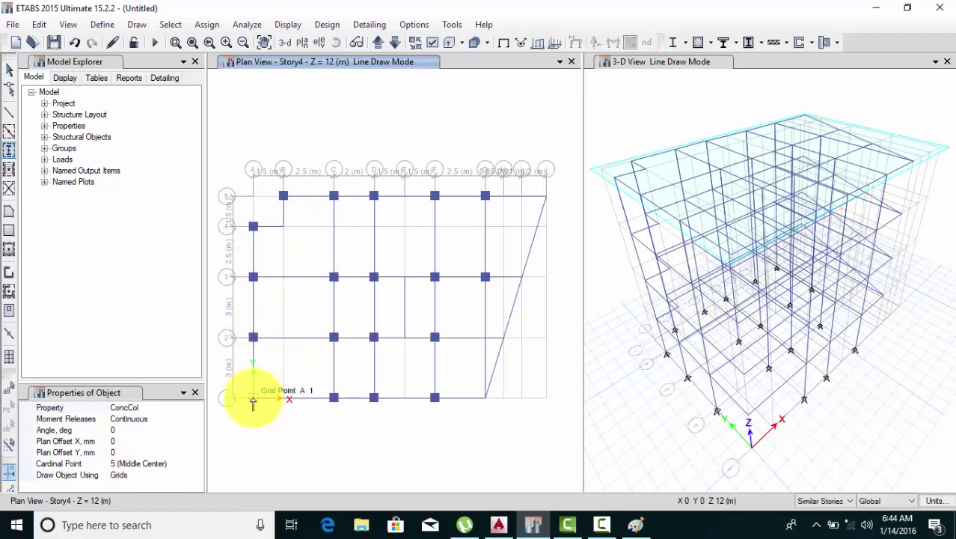
pyautogui.click(253, 402)
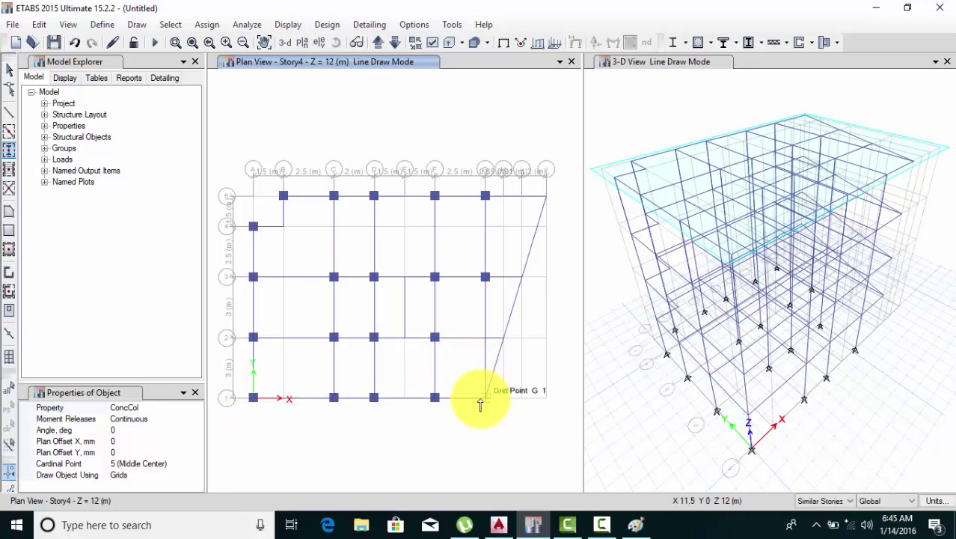
# Step: Measure the inclination of the sloping edge from grid point G-1 using a trial beam line along it
pyautogui.scroll(3, 487, 395)
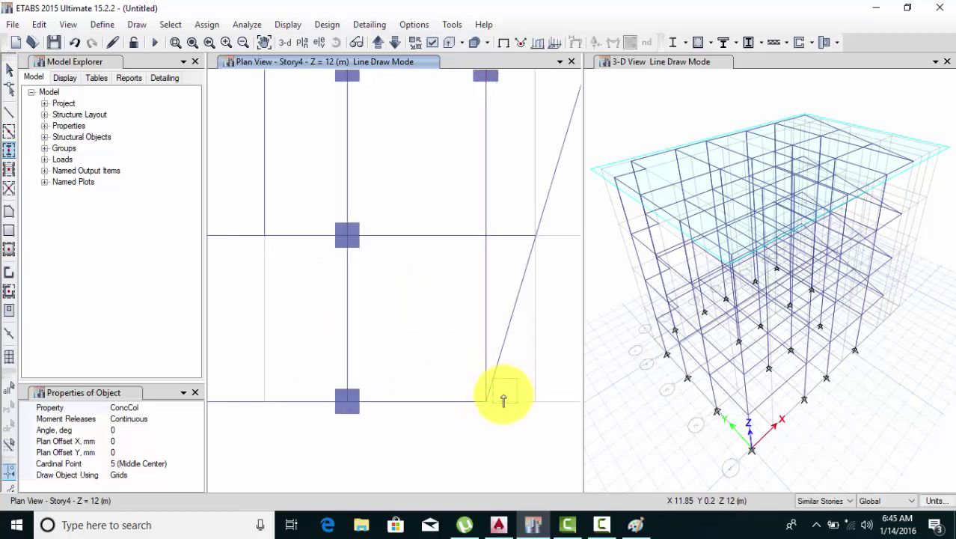
pyautogui.scroll(-3, 491, 378)
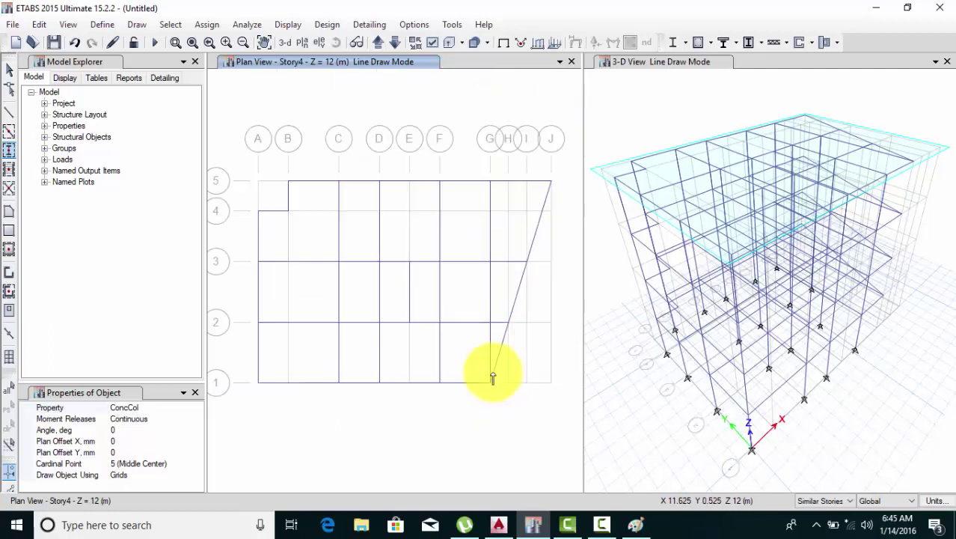
pyautogui.click(9, 111)
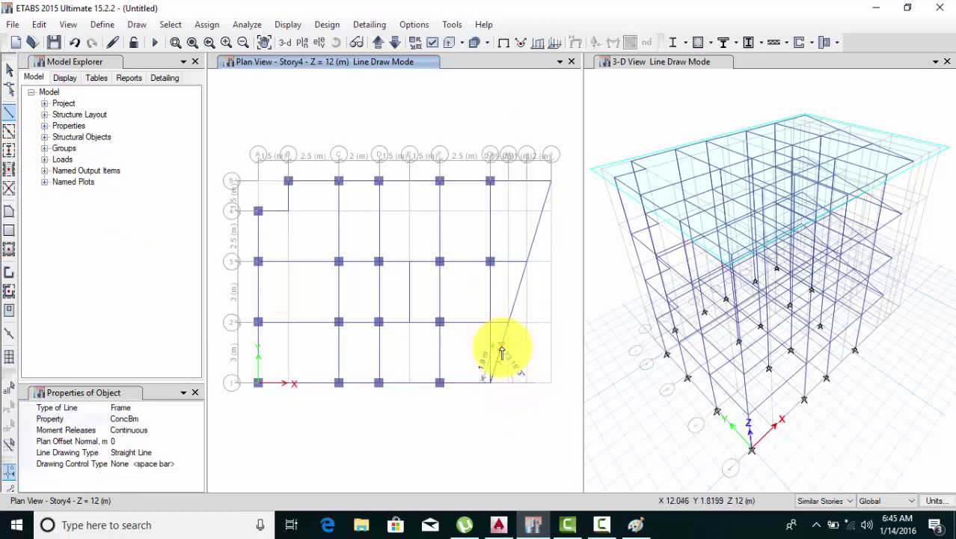
pyautogui.scroll(3, 502, 351)
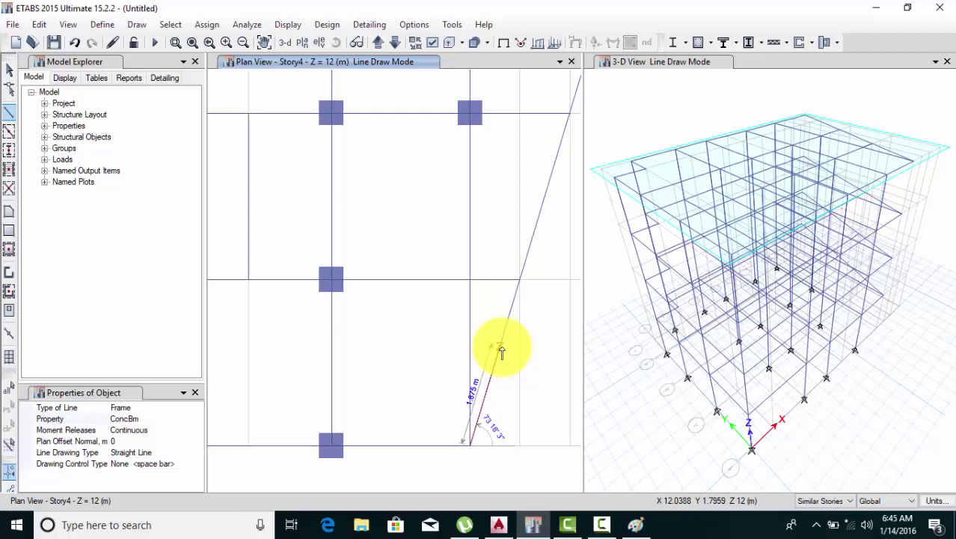
pyautogui.scroll(-3, 497, 355)
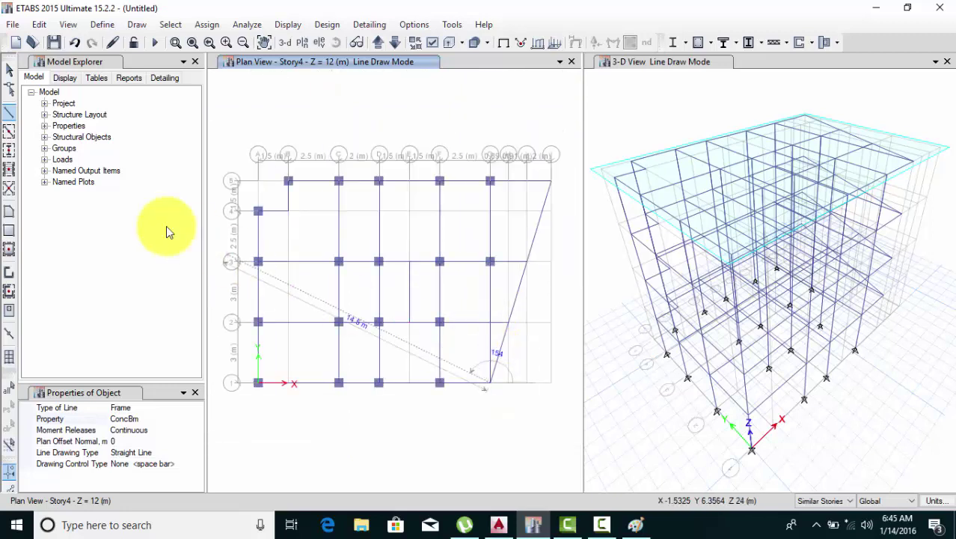
# Step: Set the ConcCol column angle to 73 degrees and place columns along the sloping edge at G-1, H-2, I-3 and J-5
pyautogui.click(9, 149)
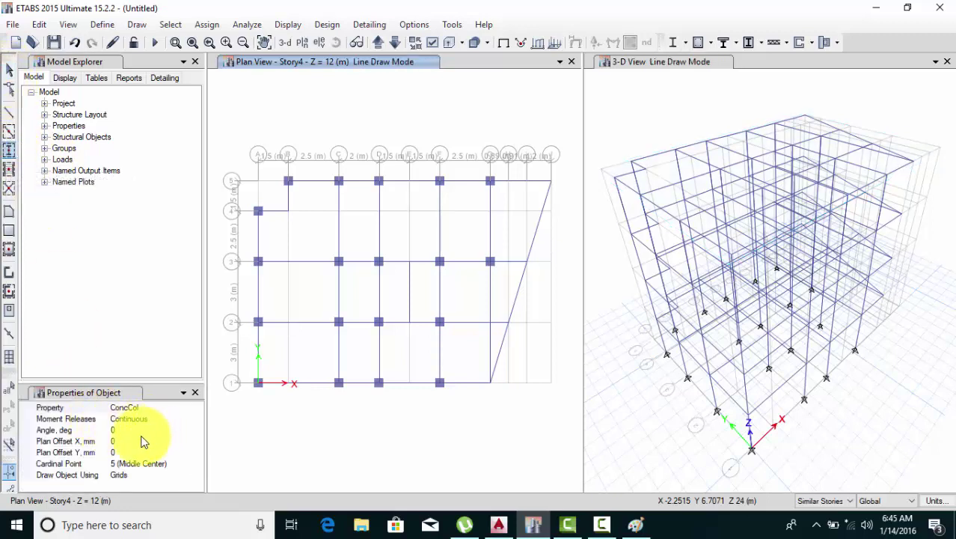
pyautogui.click(130, 430)
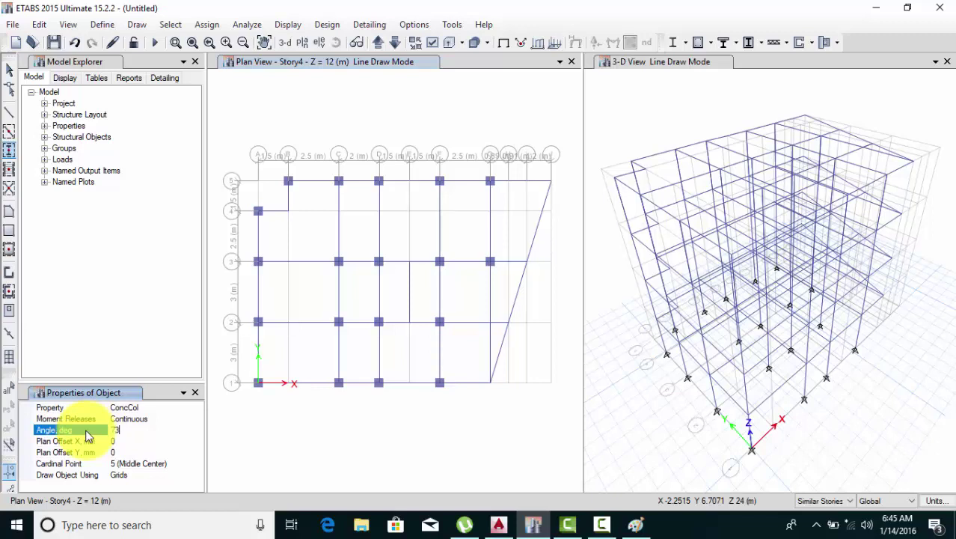
pyautogui.click(490, 384)
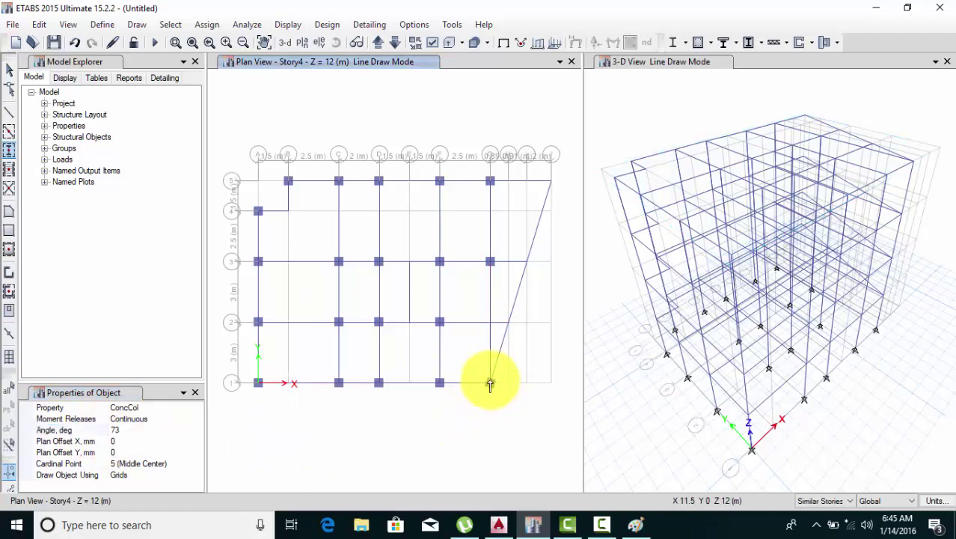
pyautogui.click(509, 326)
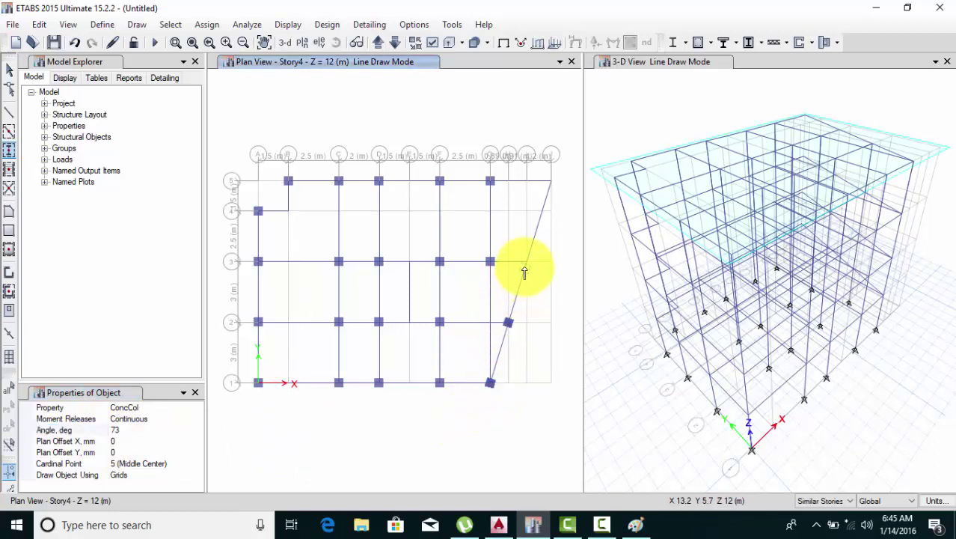
pyautogui.click(527, 262)
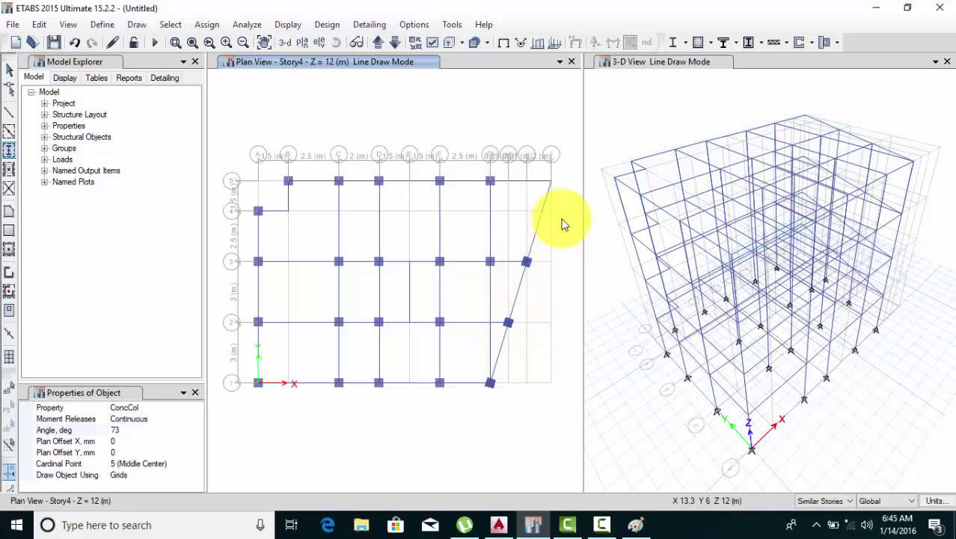
pyautogui.click(550, 181)
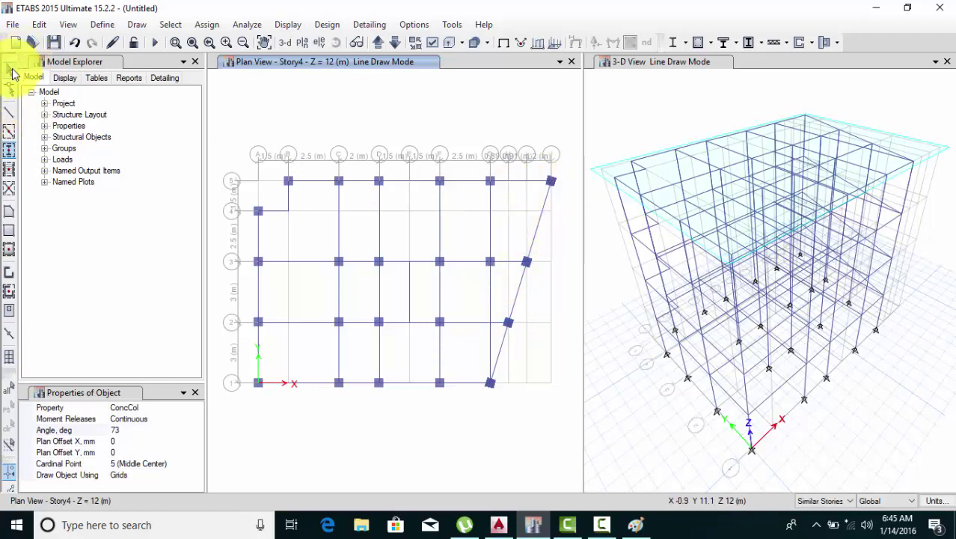
pyautogui.click(10, 69)
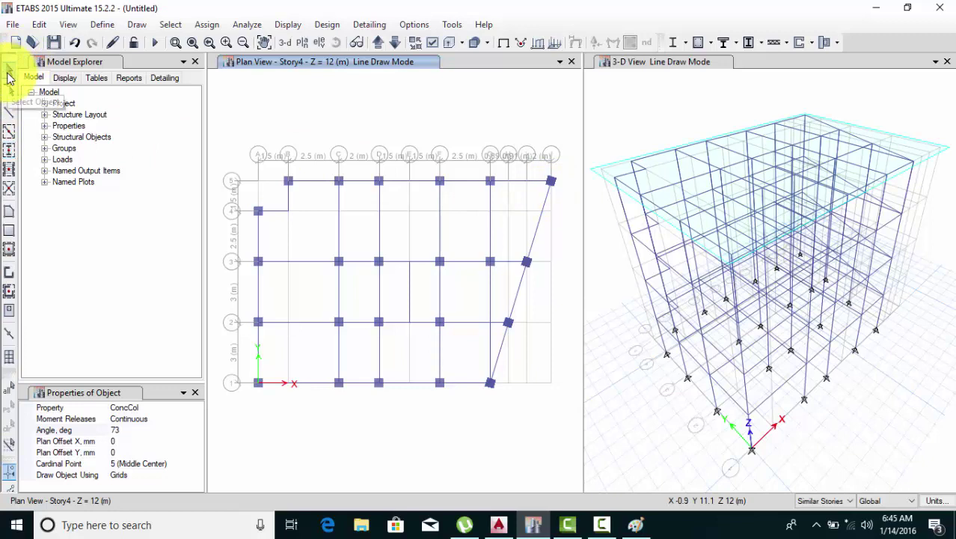
pyautogui.click(525, 247)
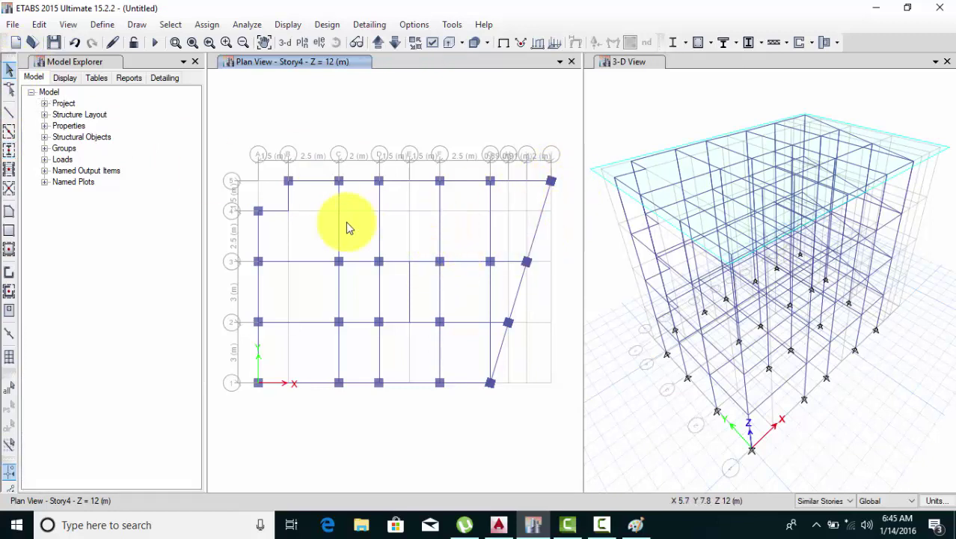
# Step: Draw a Slab1 floor polygon through grid points B-5, C-5, C-3, A-3, A-4 and B-4, closing at B-5
pyautogui.click(9, 249)
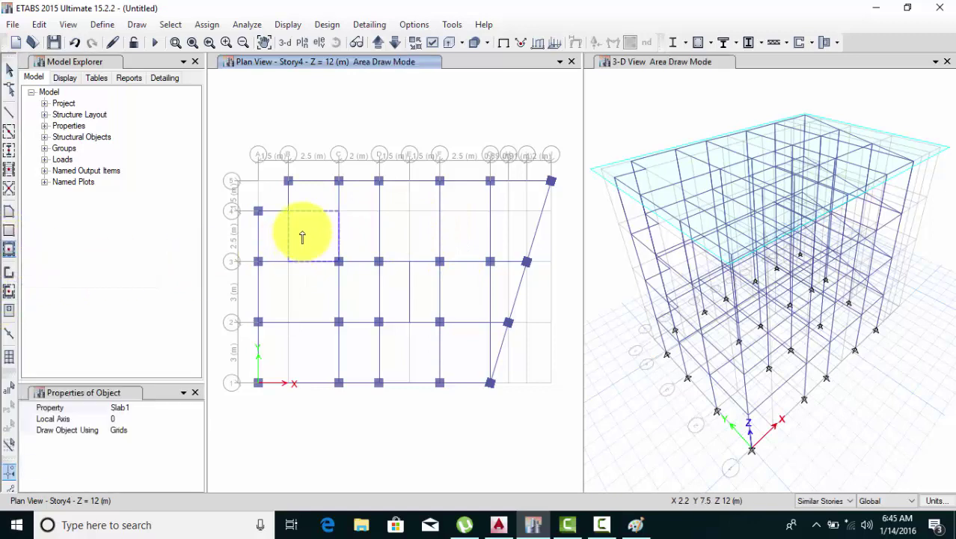
pyautogui.click(10, 213)
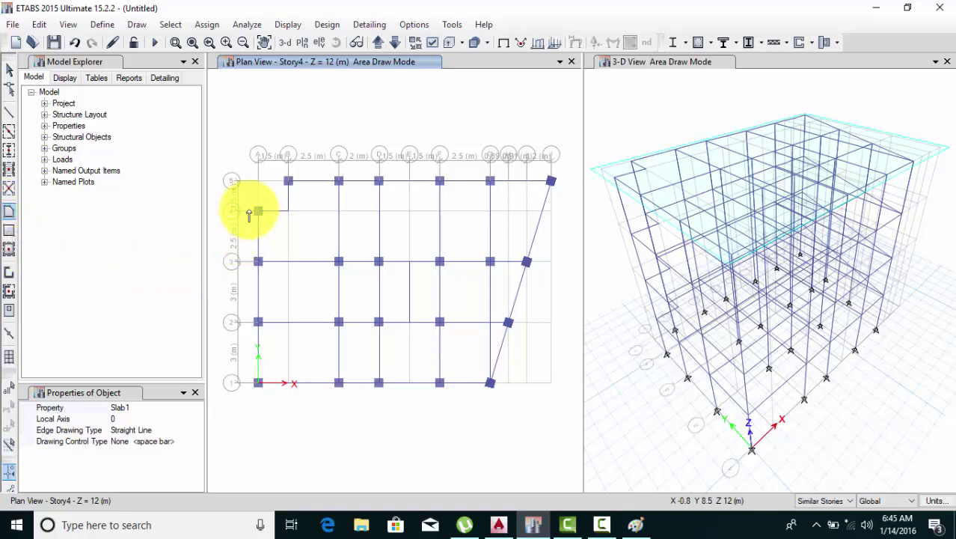
pyautogui.click(288, 182)
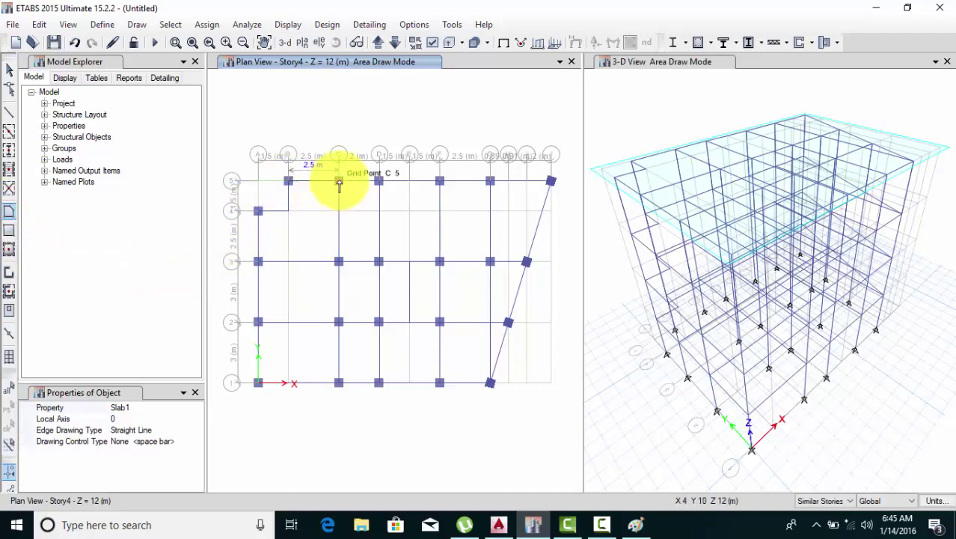
pyautogui.click(339, 261)
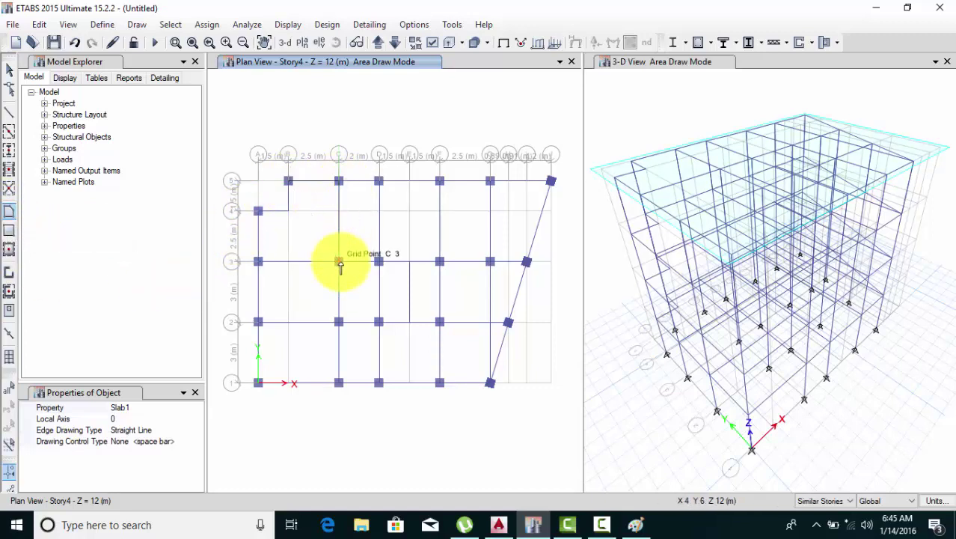
pyautogui.click(258, 261)
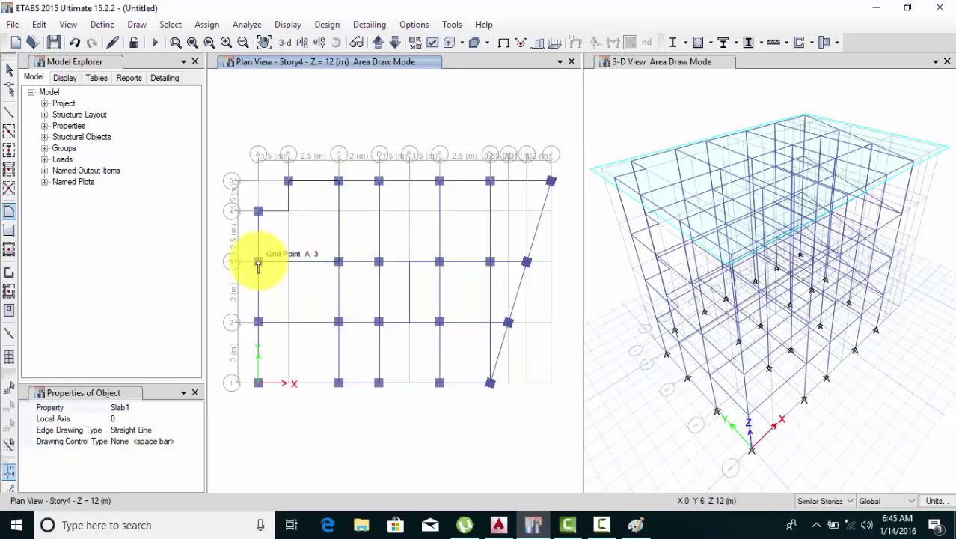
pyautogui.click(258, 212)
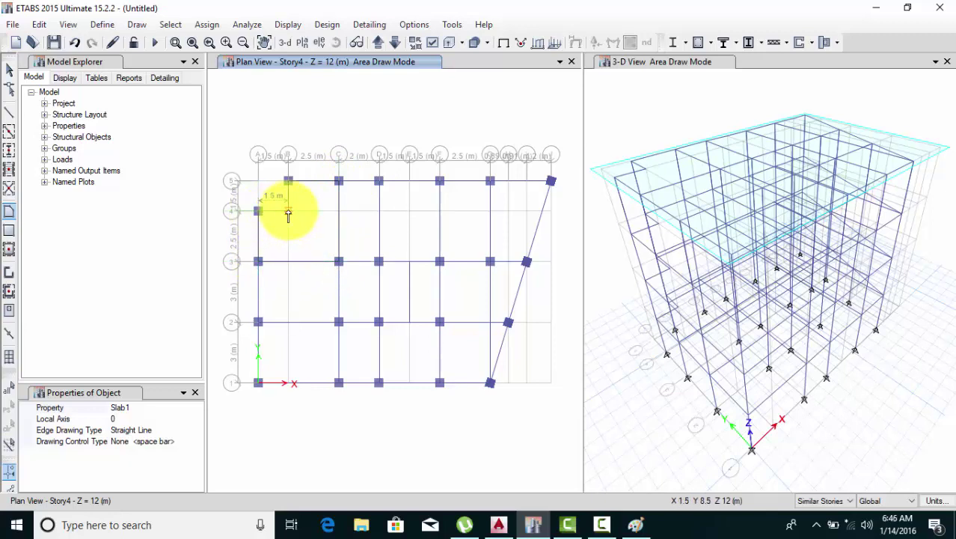
pyautogui.click(288, 211)
pyautogui.doubleClick(289, 181)
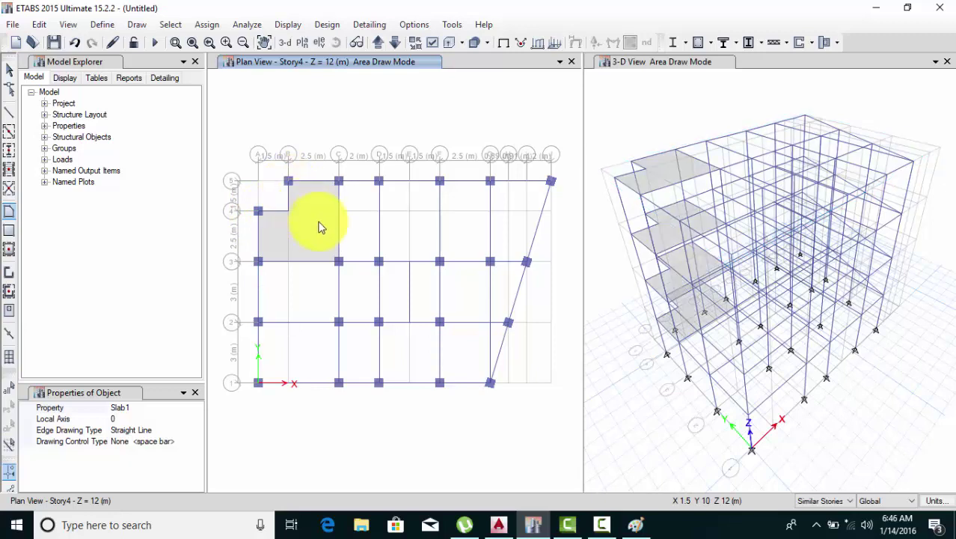
# Step: Draw a Slab1 floor panel with corners at grid points C-5, D-5, D-3 and C-3
pyautogui.moveTo(319, 239); pyautogui.dragTo(291, 273, button='middle')
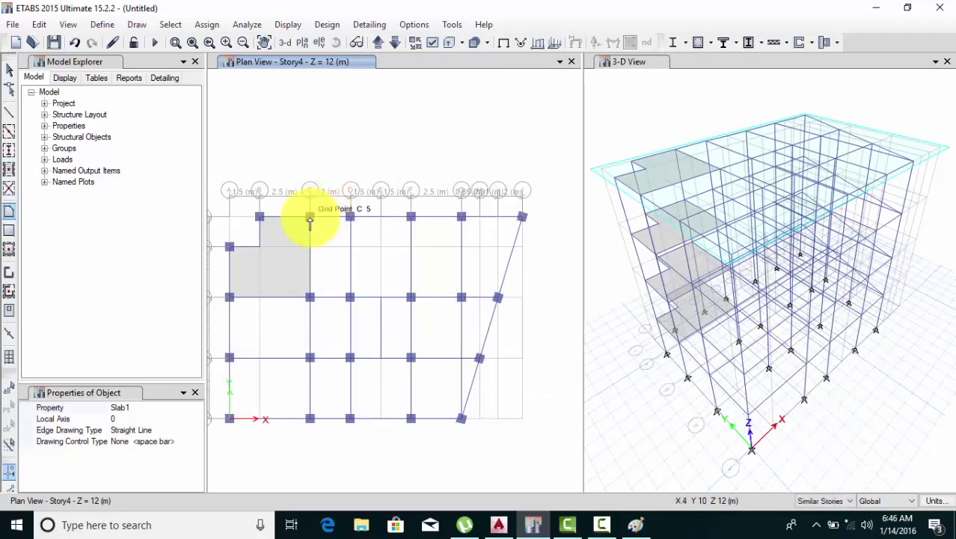
pyautogui.click(309, 221)
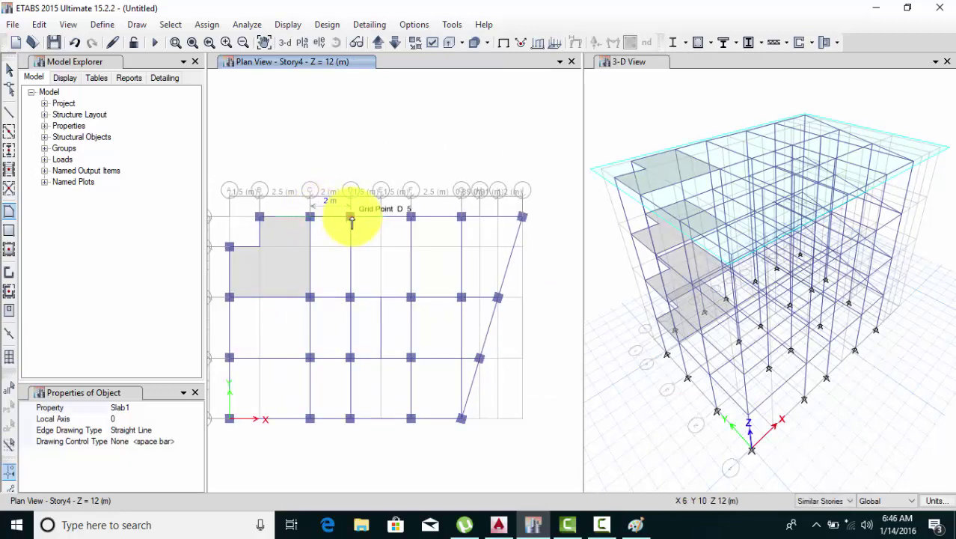
pyautogui.click(349, 297)
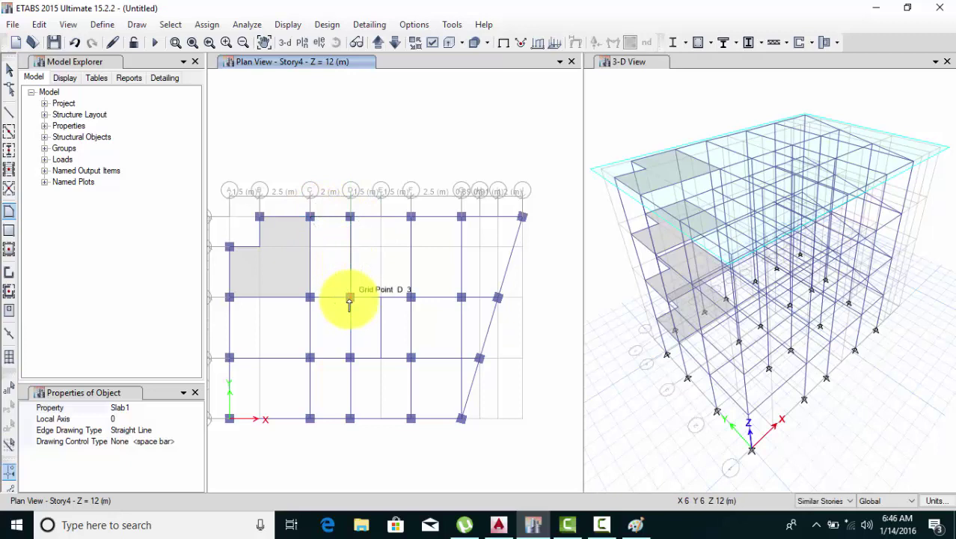
pyautogui.click(309, 297)
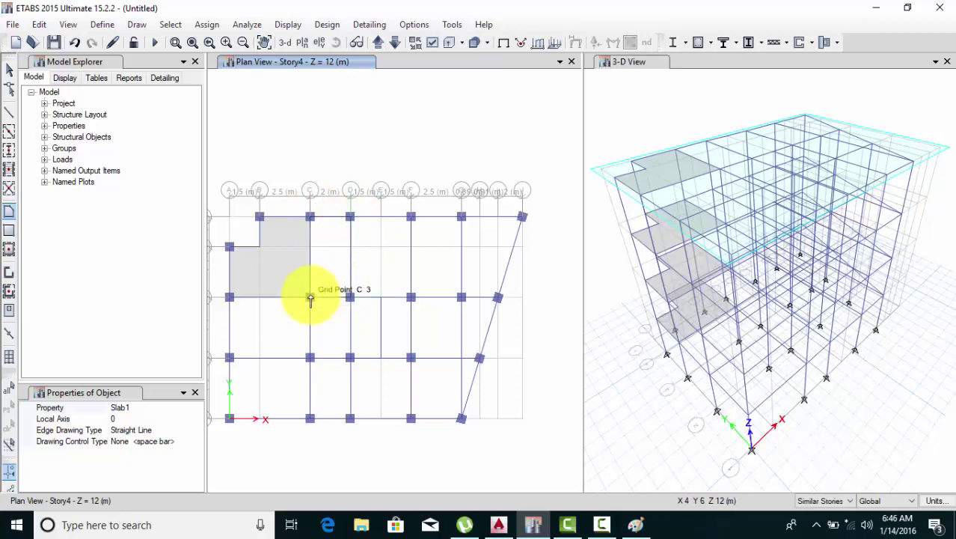
pyautogui.click(309, 221)
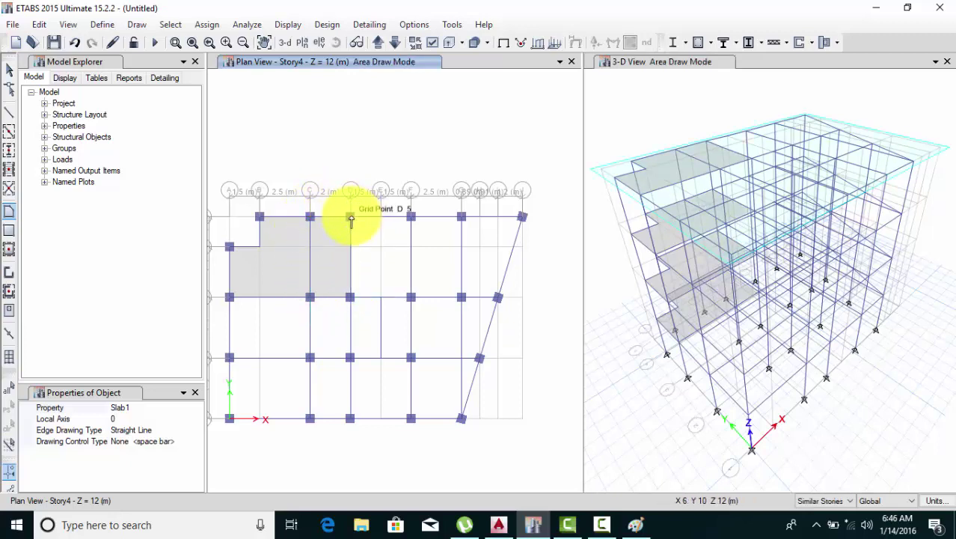
# Step: Draw a Slab1 floor panel with corners at grid points D-5, F-5, F-3 and D-3
pyautogui.click(349, 218)
pyautogui.click(411, 217)
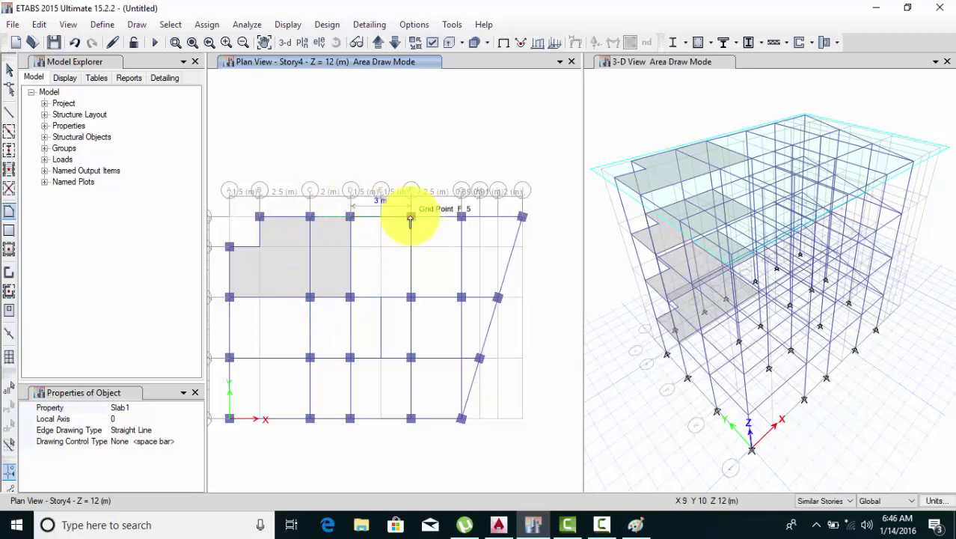
pyautogui.click(410, 297)
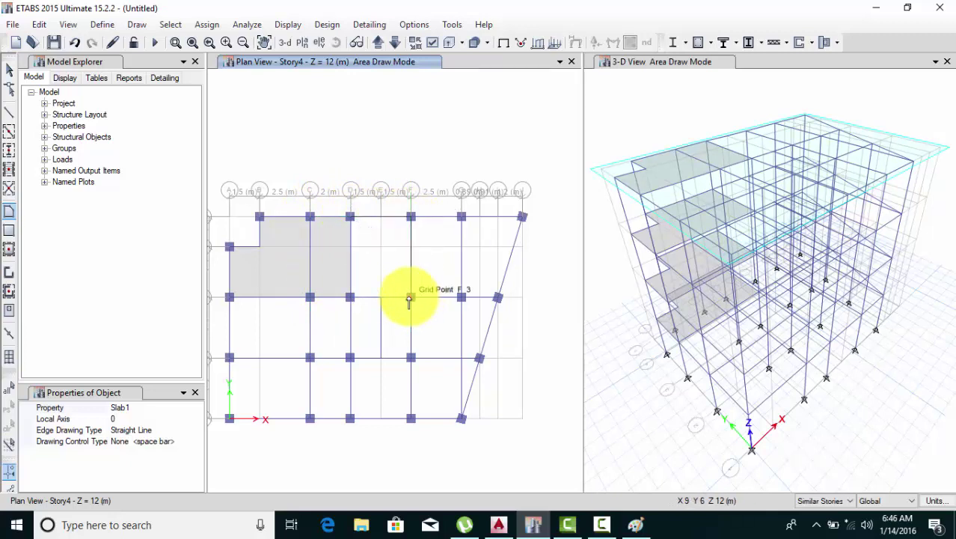
pyautogui.click(350, 303)
pyautogui.click(350, 217)
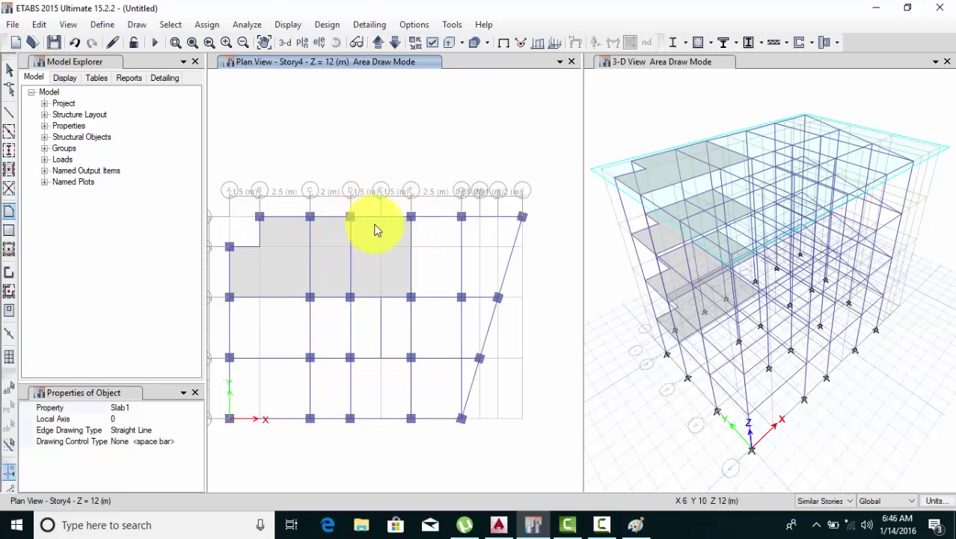
# Step: Draw a Slab1 floor panel with corners at grid points F-5, G-5, G-3 and F-3
pyautogui.moveTo(389, 238); pyautogui.dragTo(341, 231, button='middle')
pyautogui.press('Escape')
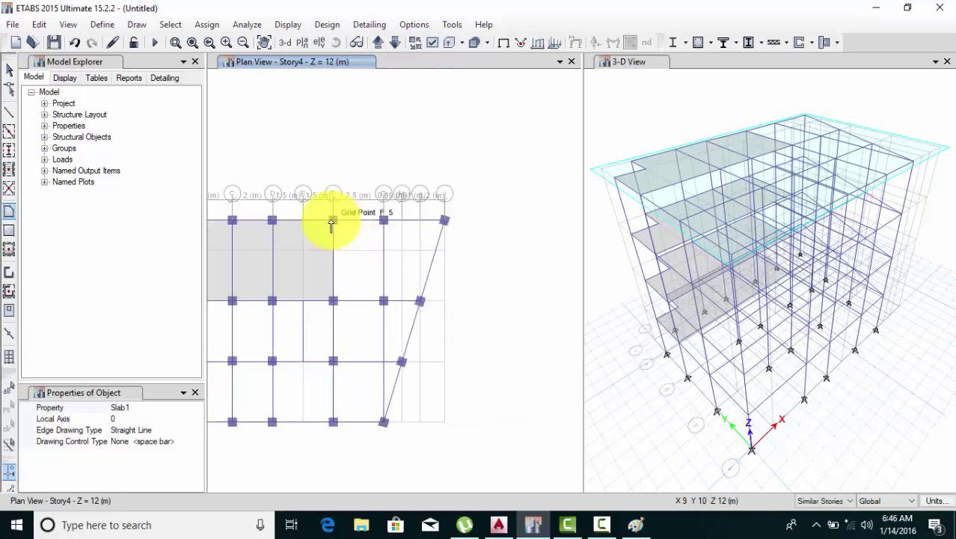
pyautogui.click(332, 220)
pyautogui.click(384, 220)
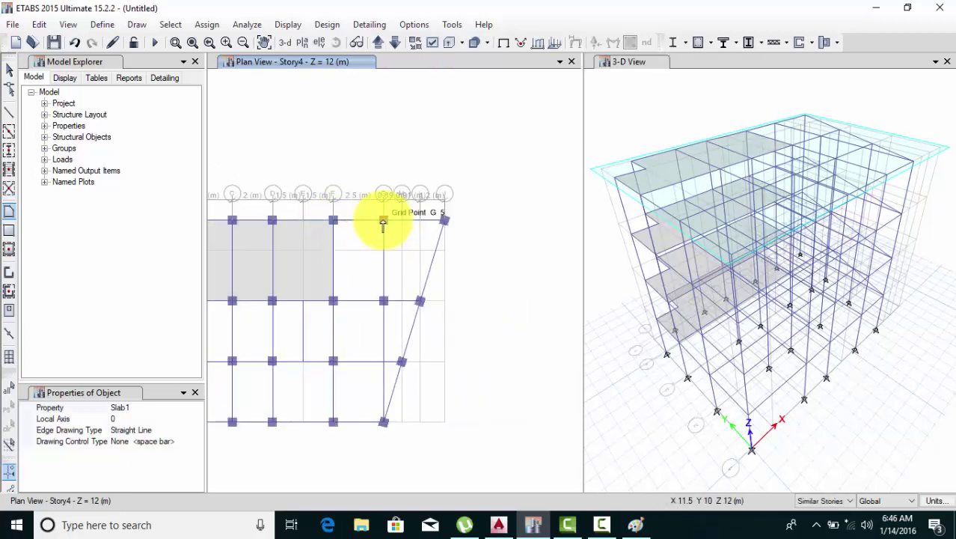
pyautogui.click(384, 301)
pyautogui.click(333, 301)
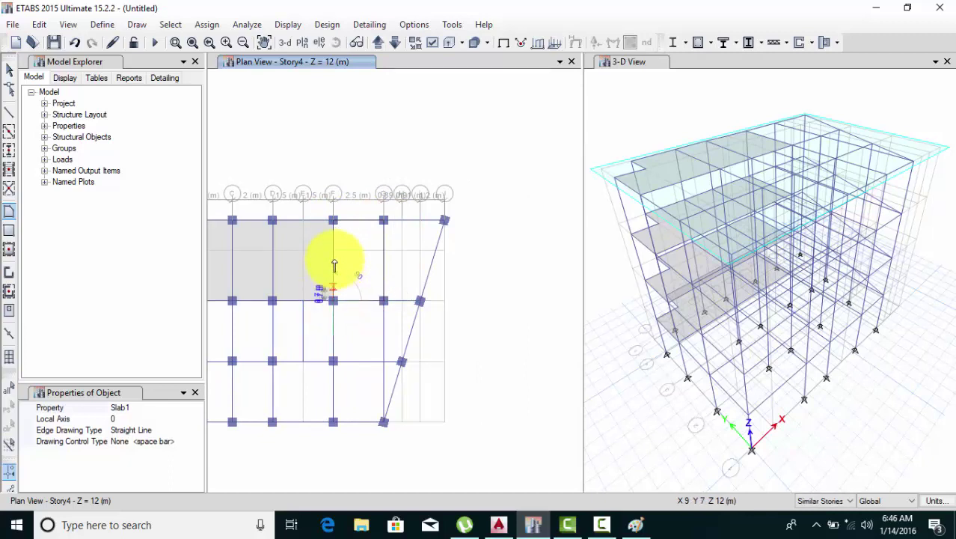
pyautogui.click(333, 220)
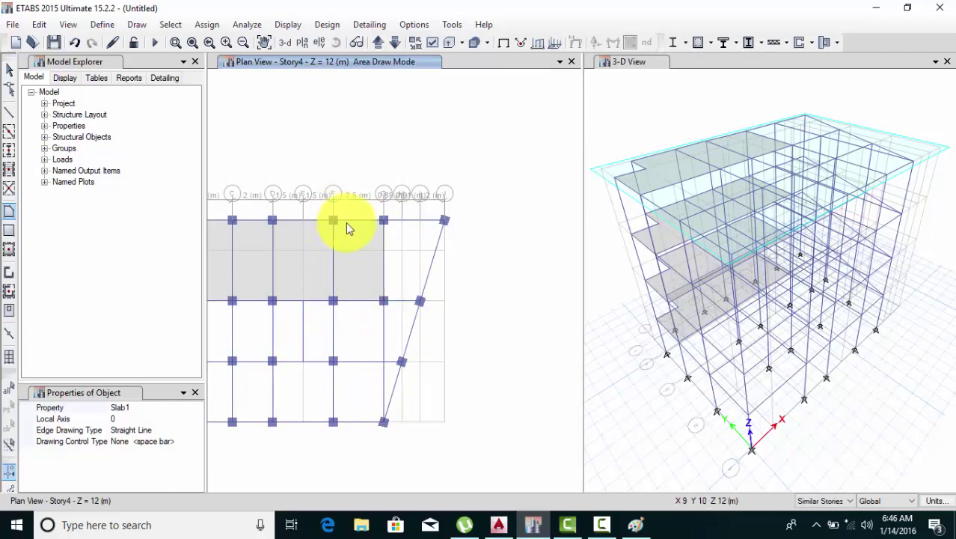
# Step: Draw a Slab1 floor panel along the sloping edge with corners at grid points G-5, J-5, I-3 and G-3
pyautogui.click(383, 221)
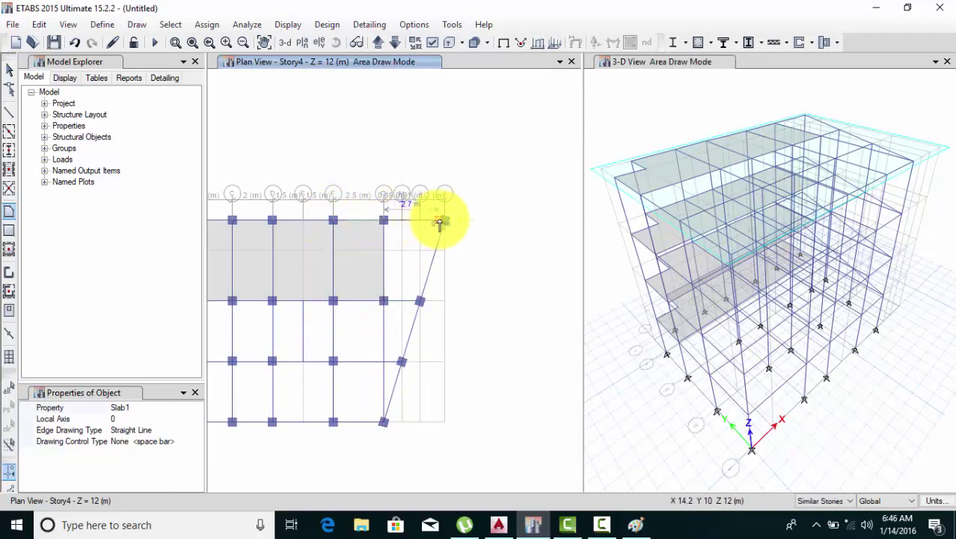
pyautogui.click(443, 221)
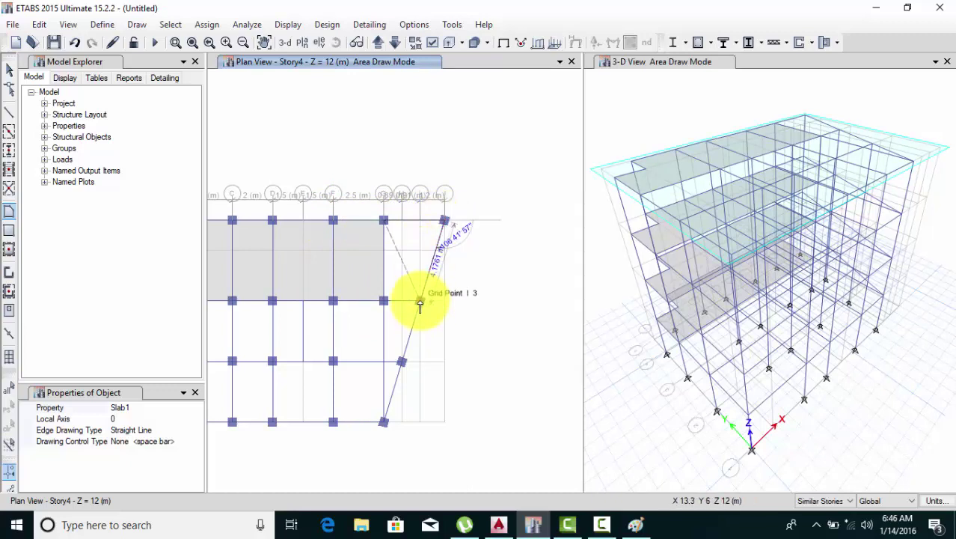
pyautogui.click(420, 302)
pyautogui.click(383, 301)
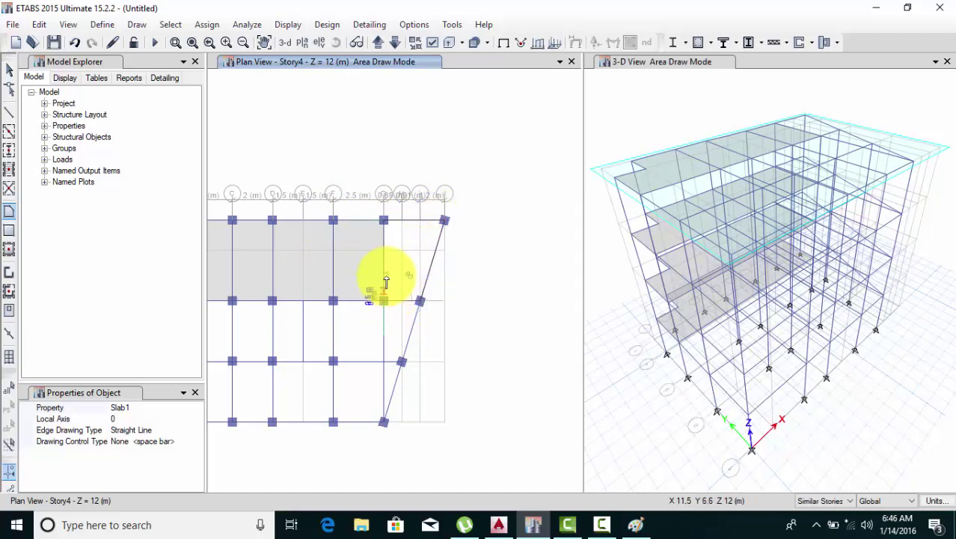
pyautogui.doubleClick(383, 221)
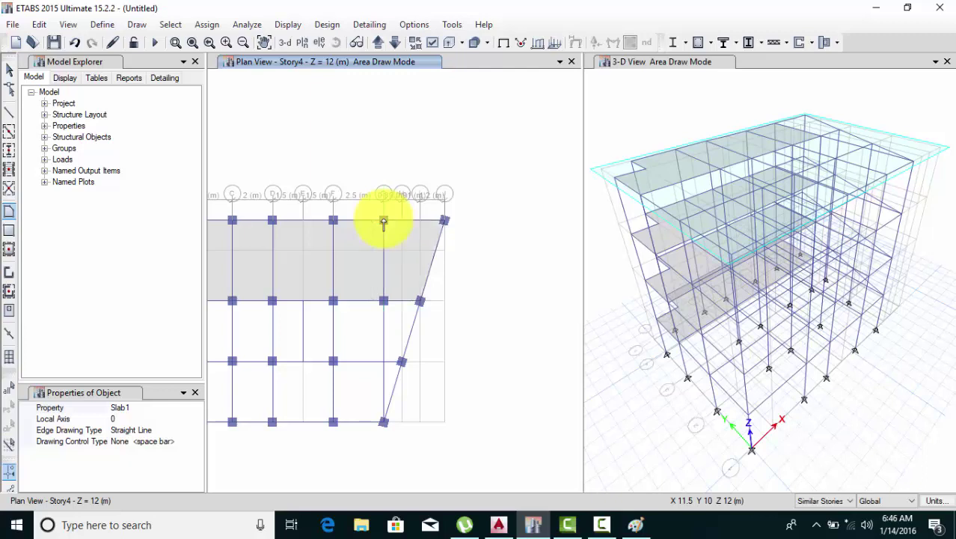
# Step: Draw a Slab1 floor panel along the sloping edge with corners at grid points I-3, H-2, F-2 and F-3
pyautogui.moveTo(397, 312); pyautogui.dragTo(432, 259, button='middle')
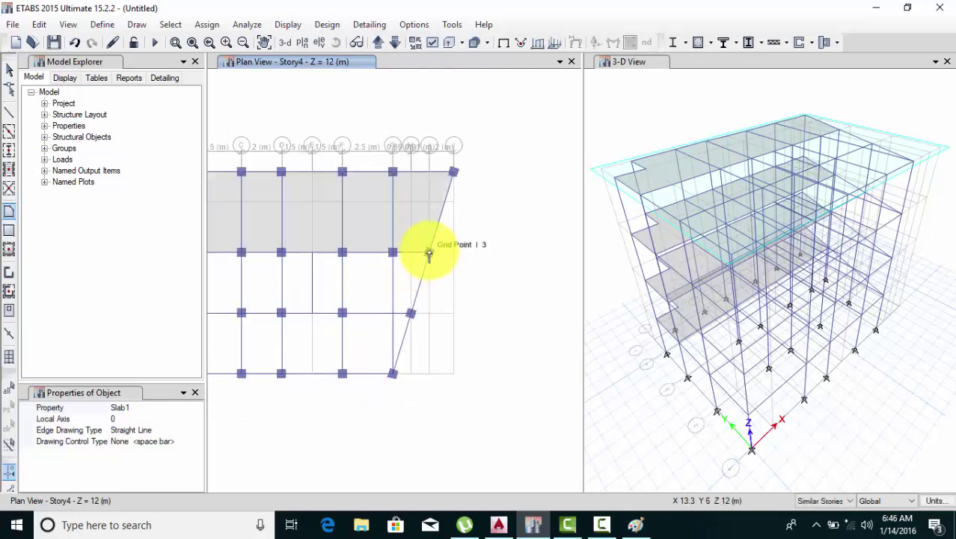
pyautogui.click(429, 252)
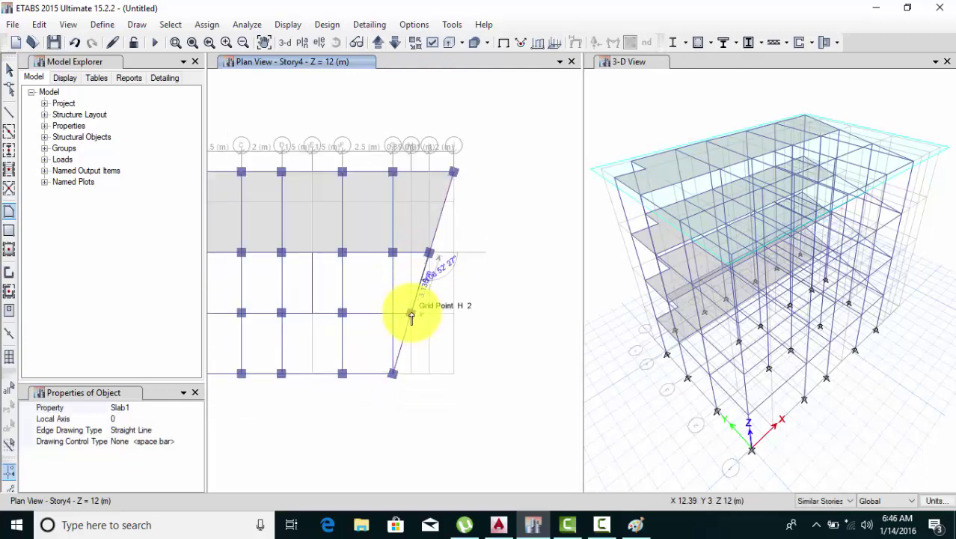
pyautogui.click(410, 314)
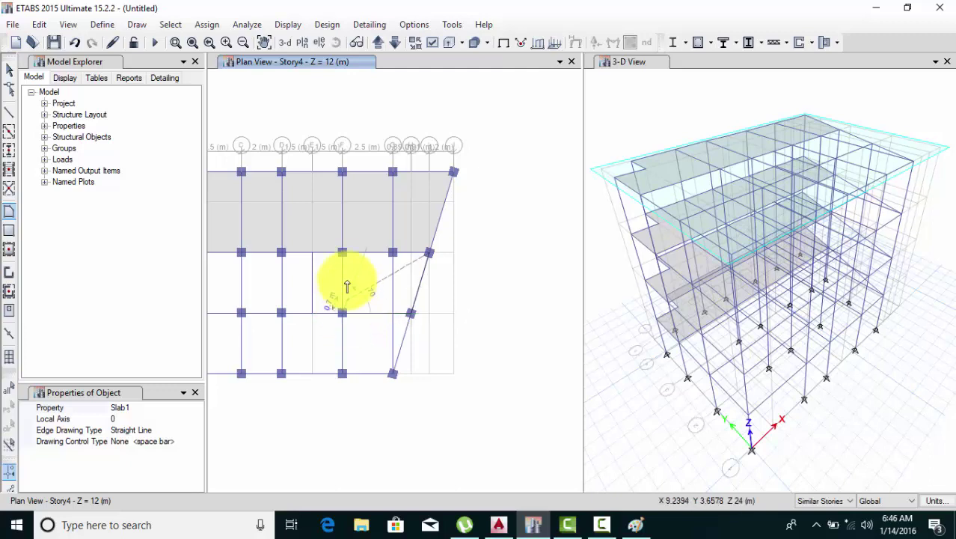
pyautogui.click(342, 252)
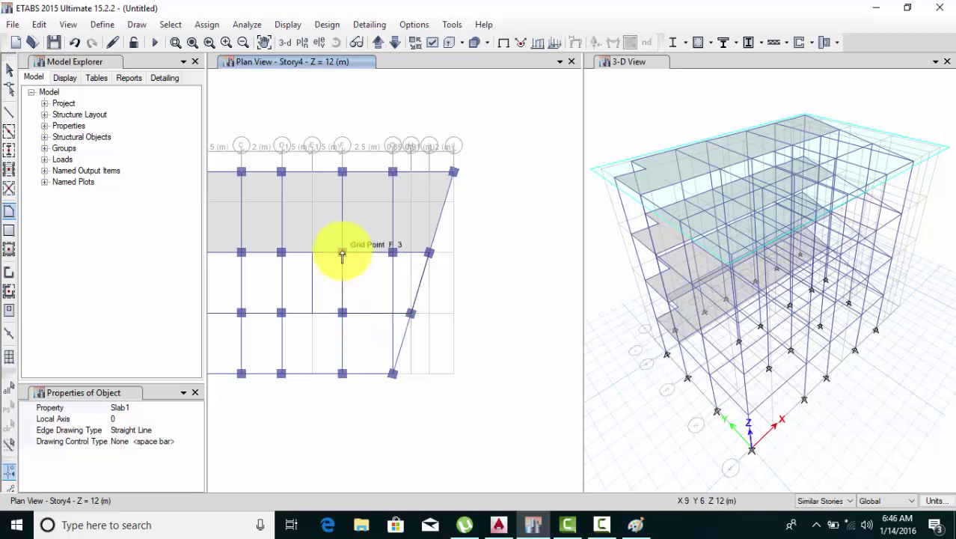
pyautogui.doubleClick(428, 254)
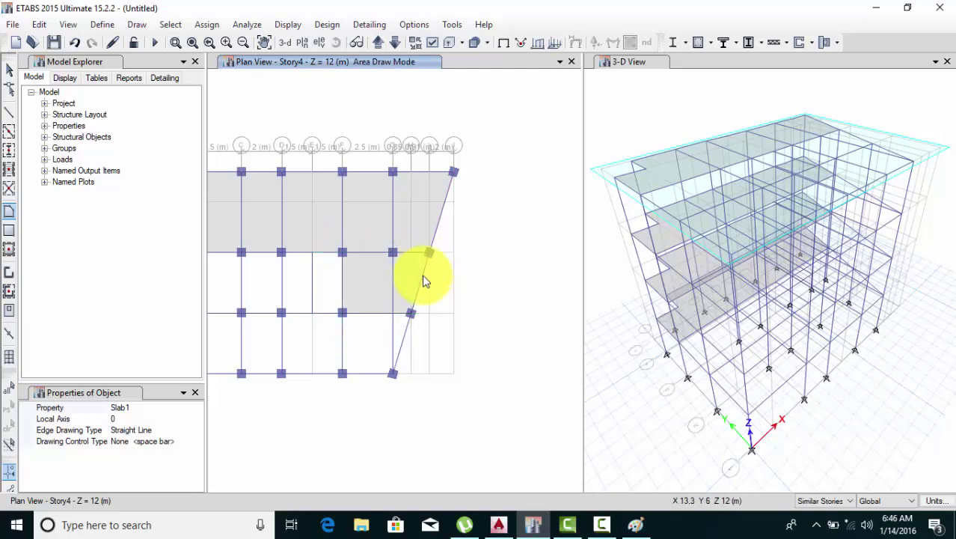
# Step: Draw a Slab1 floor panel along the sloping edge with corners at grid points H-2, G-1, F-1 and F-2
pyautogui.moveTo(406, 336); pyautogui.dragTo(459, 275, button='middle')
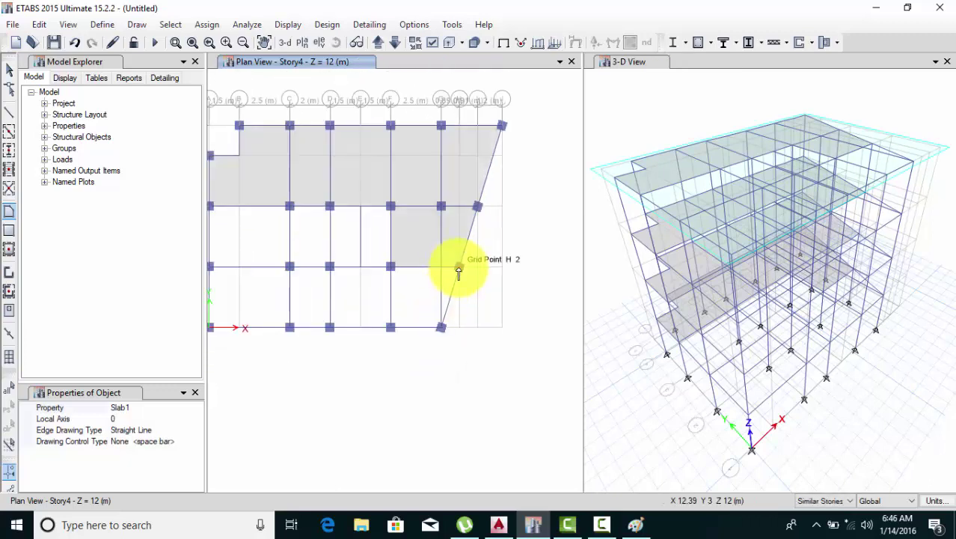
pyautogui.click(460, 268)
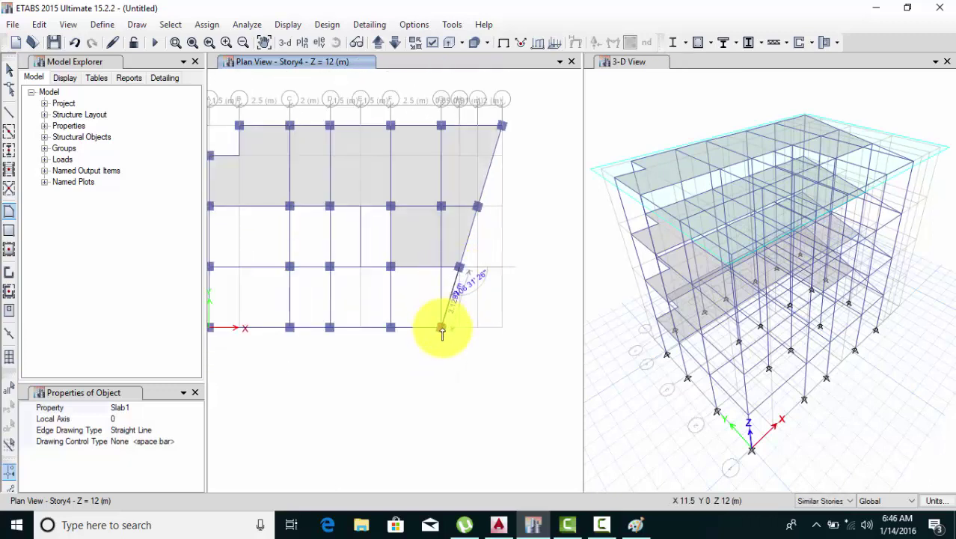
pyautogui.click(443, 330)
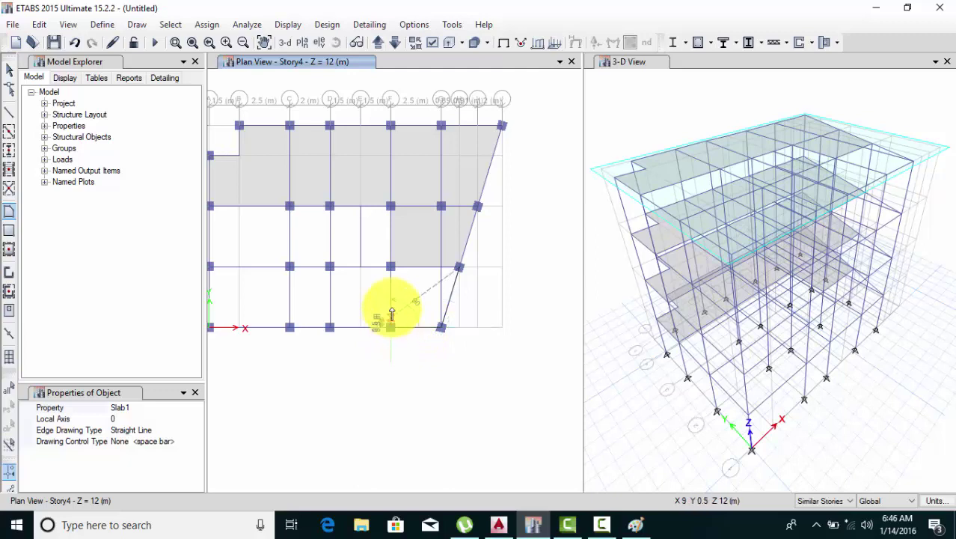
pyautogui.click(390, 269)
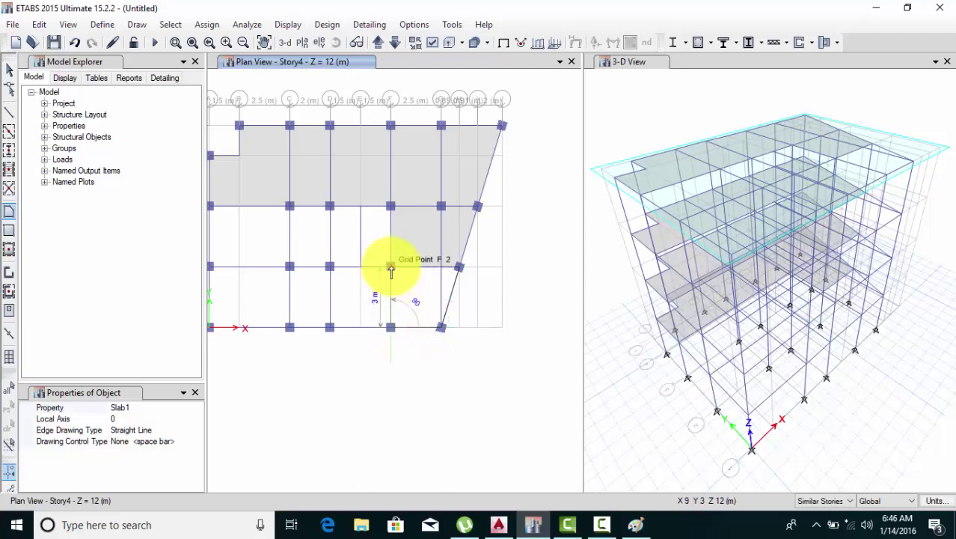
pyautogui.click(458, 269)
# Step: Draw a Slab1 floor panel with corners at grid points F-1, D-1, D-2 and F-2
pyautogui.moveTo(374, 310)
pyautogui.mouseDown(button='middle')
pyautogui.moveTo(380, 331)
pyautogui.moveTo(481, 331)
pyautogui.mouseUp(button='middle')
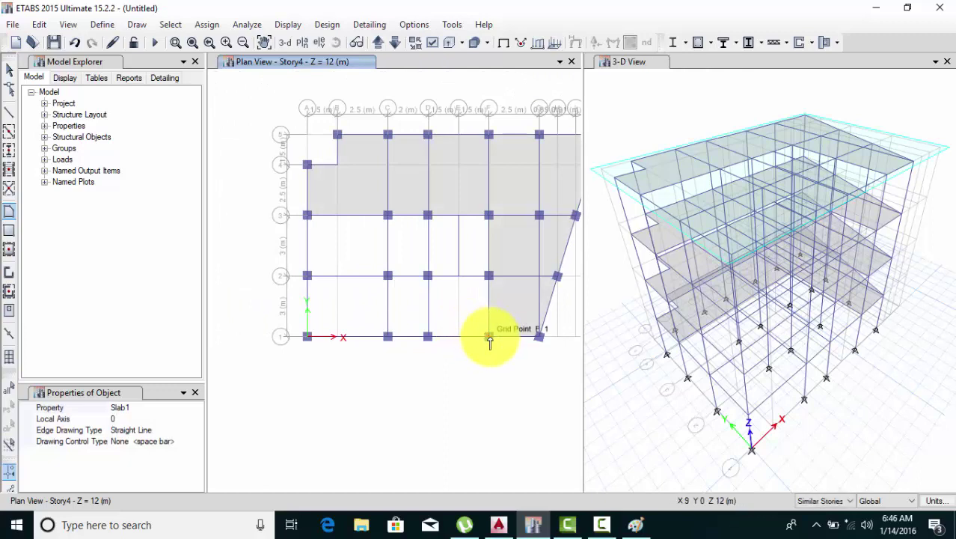
pyautogui.click(427, 336)
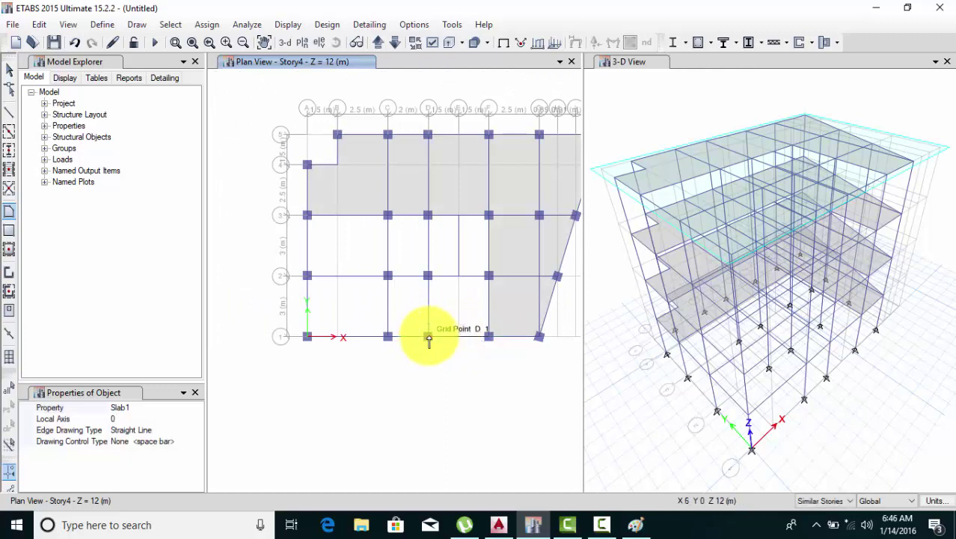
pyautogui.click(427, 276)
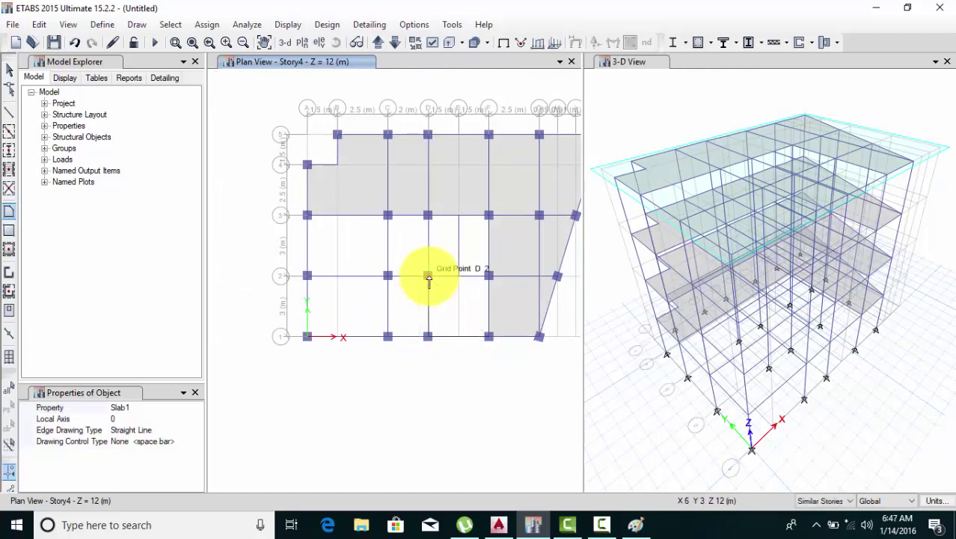
pyautogui.click(489, 277)
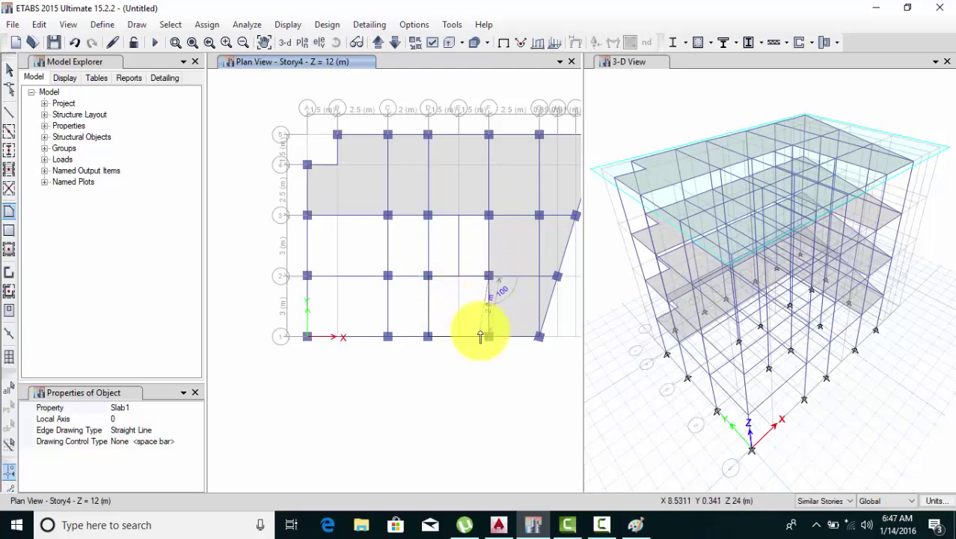
pyautogui.click(489, 336)
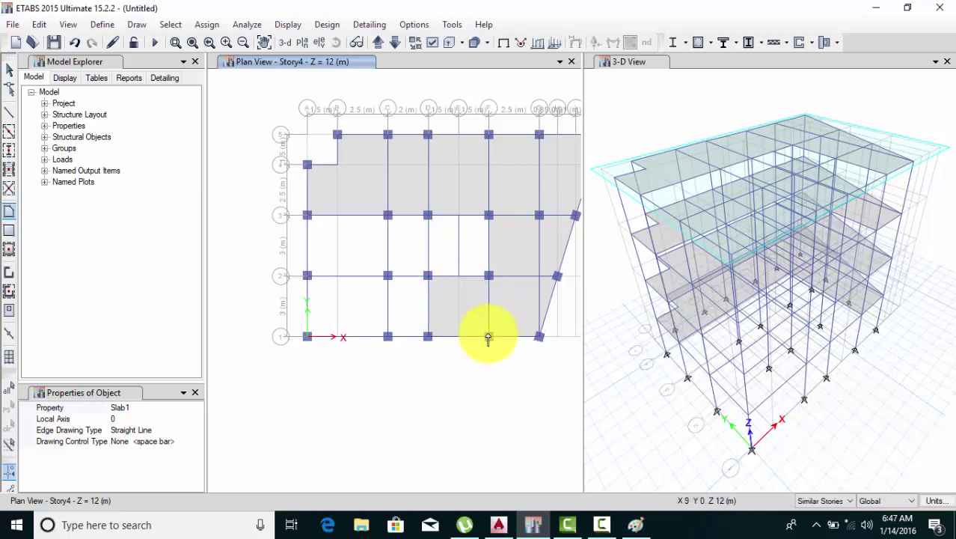
# Step: Draw a Slab1 floor panel with corners at grid points D-2, D-3, F-3 and F-2
pyautogui.click(428, 276)
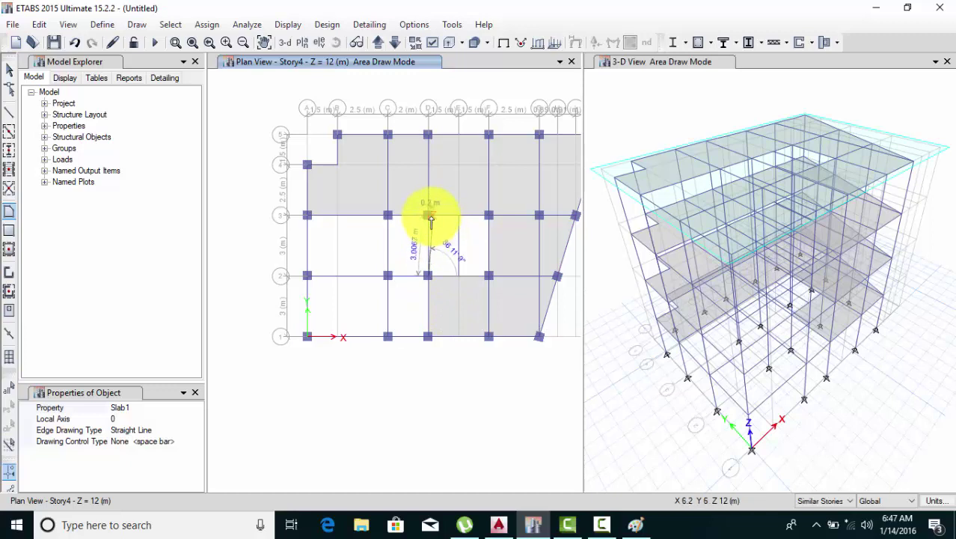
pyautogui.click(427, 214)
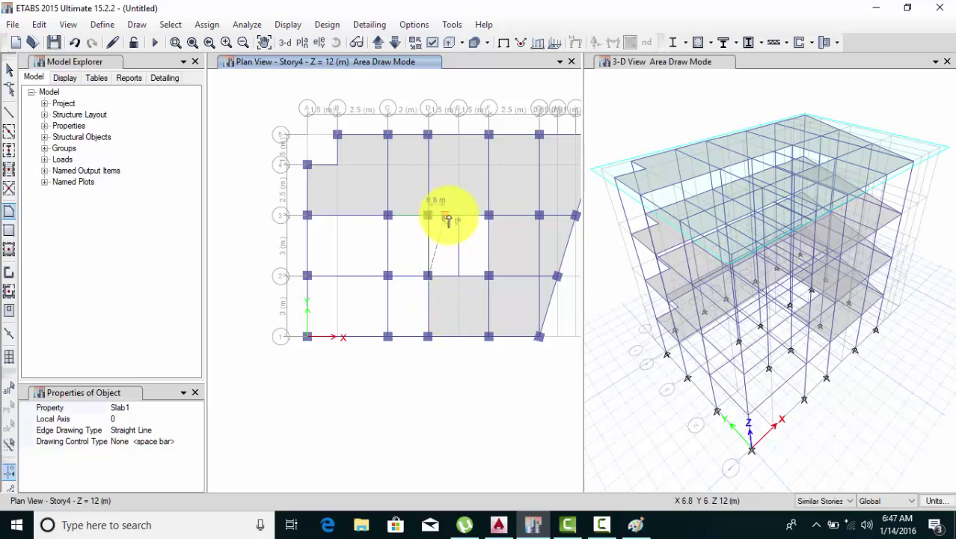
pyautogui.click(489, 215)
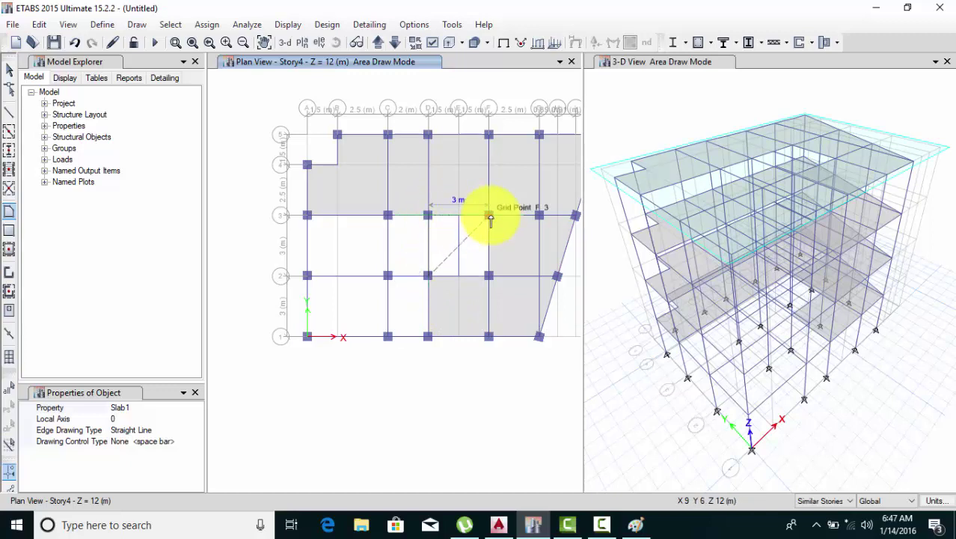
pyautogui.click(488, 276)
# Step: Draw a Slab1 floor panel with corners at grid points D-2, C-2, C-3 and D-3
pyautogui.click(428, 276)
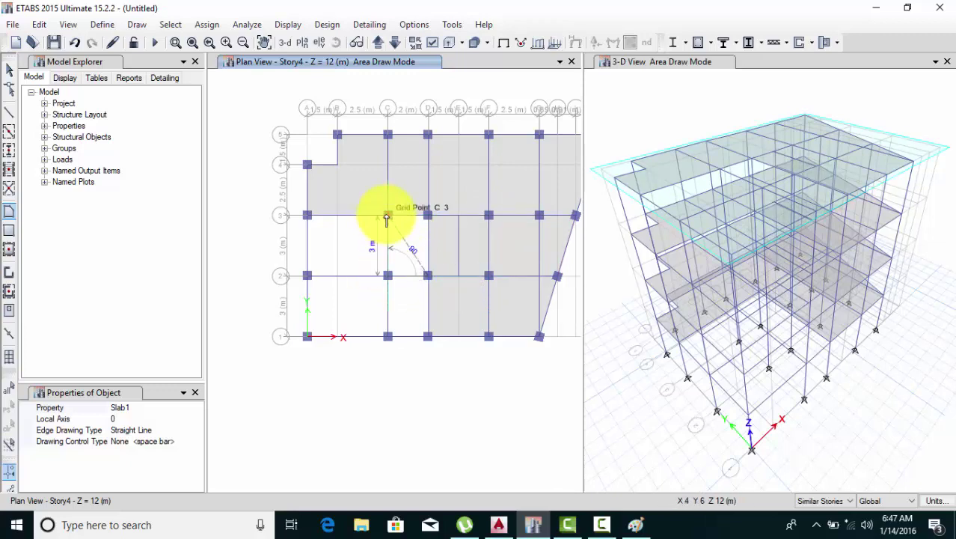
pyautogui.click(428, 215)
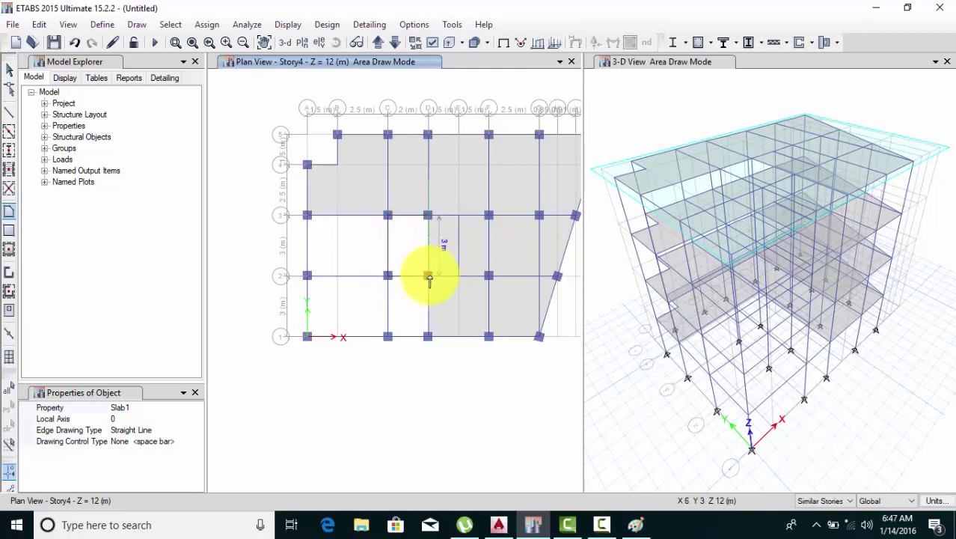
pyautogui.click(427, 277)
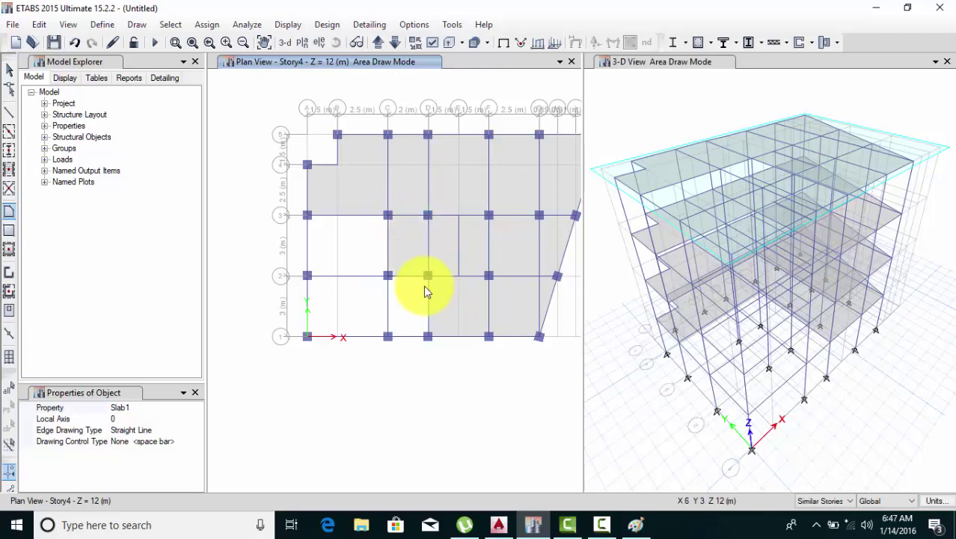
# Step: Draw a Slab1 floor panel with corners at grid points D-2, D-1, C-1 and C-2
pyautogui.click(427, 338)
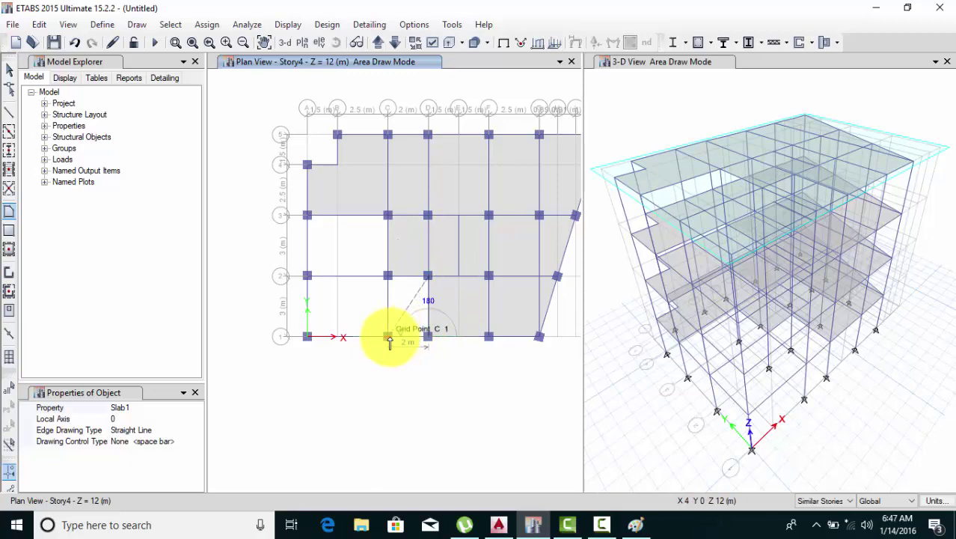
pyautogui.click(387, 337)
pyautogui.click(388, 277)
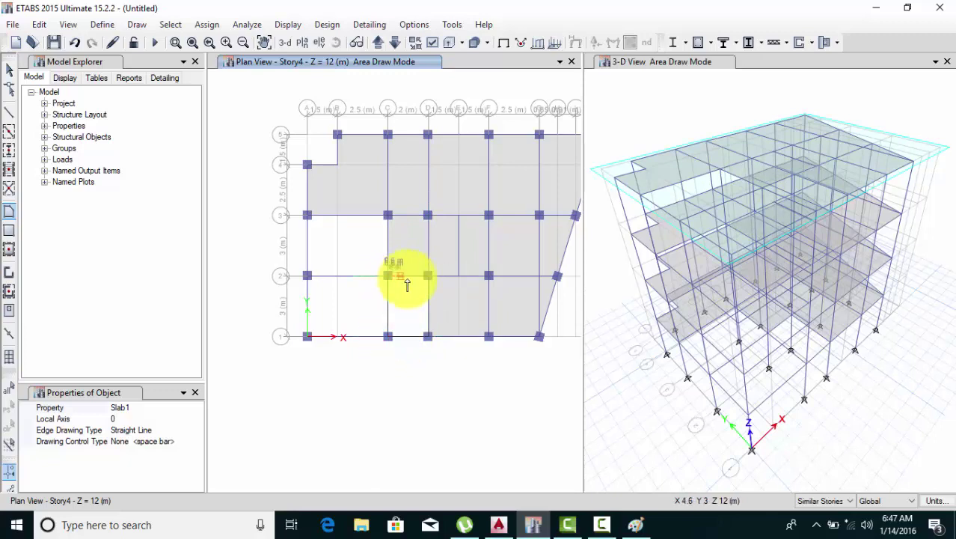
pyautogui.doubleClick(428, 276)
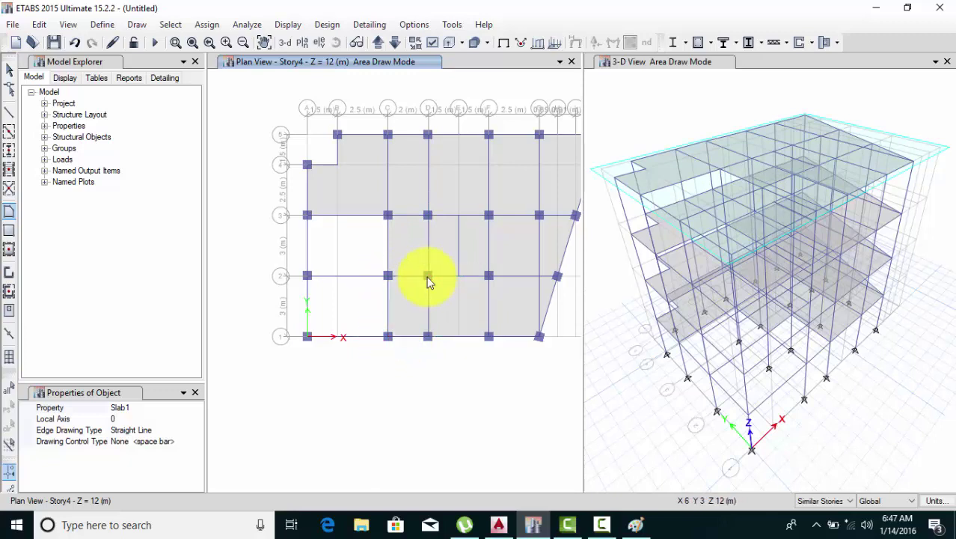
# Step: Draw a Slab1 floor panel with corners at grid points C-1, A-1, A-2 and C-2
pyautogui.click(388, 336)
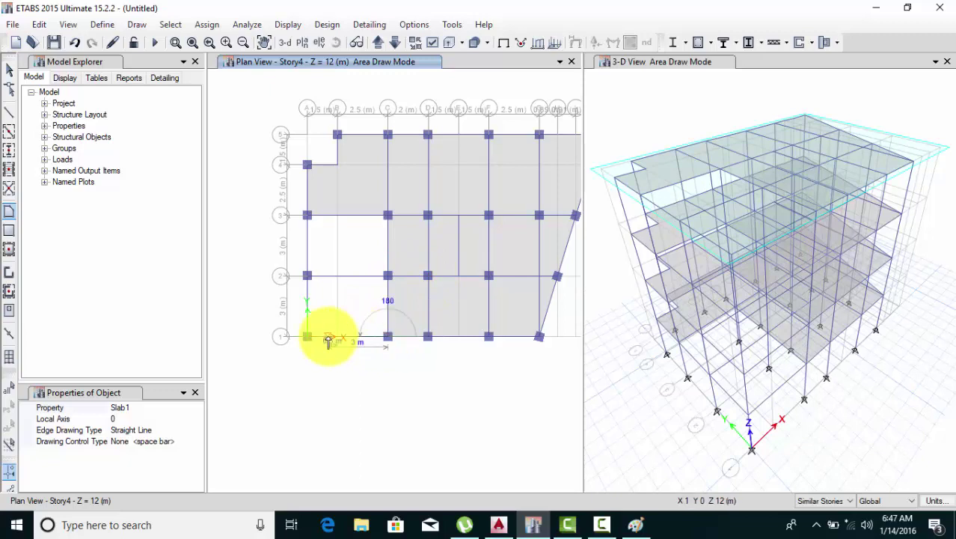
pyautogui.click(307, 337)
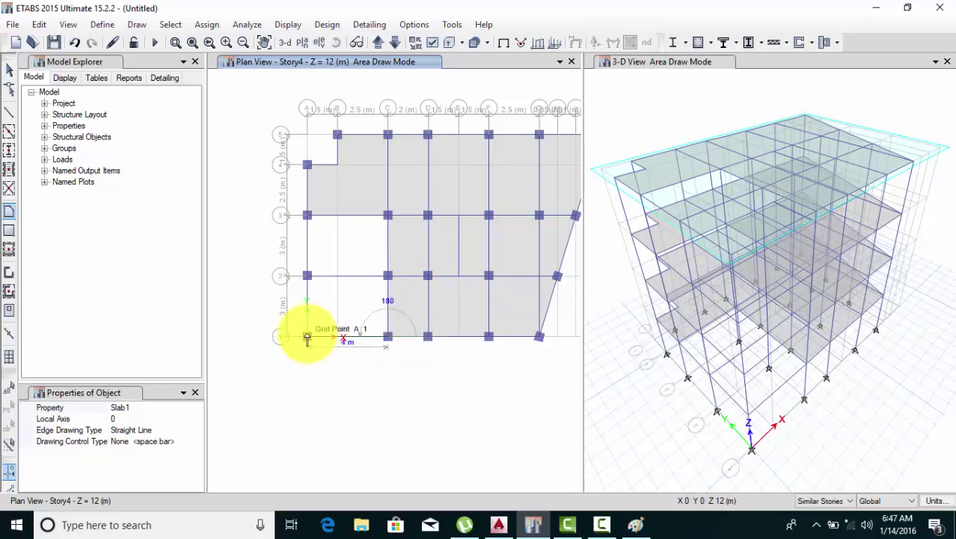
pyautogui.click(307, 276)
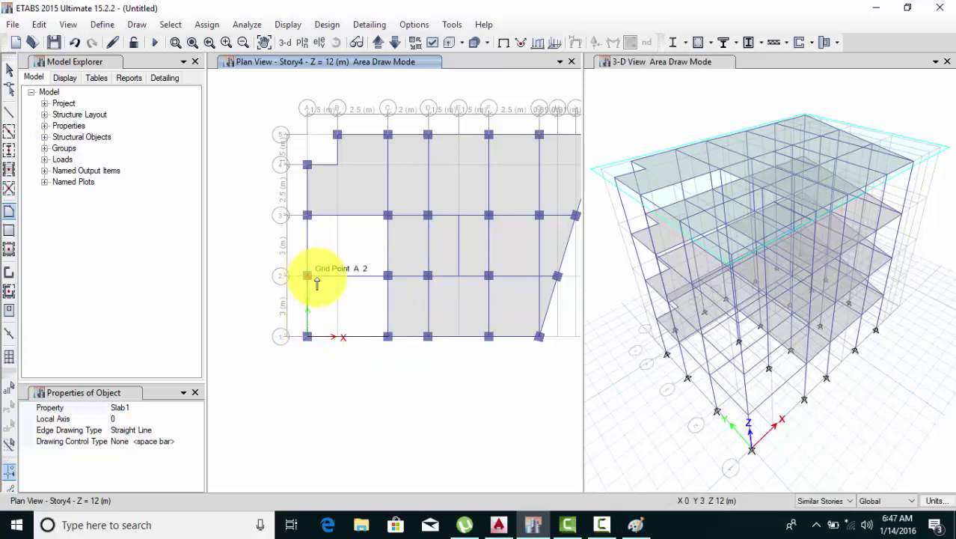
pyautogui.click(388, 277)
pyautogui.doubleClick(388, 336)
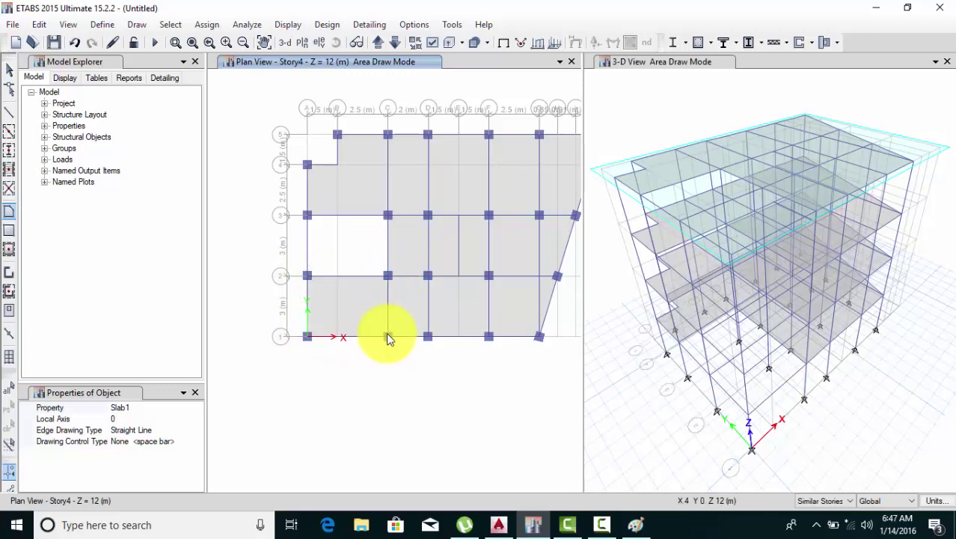
# Step: Draw the last Slab1 floor panel with corners at grid points A-2, A-3, C-3 and C-2, and end slab drawing
pyautogui.click(308, 273)
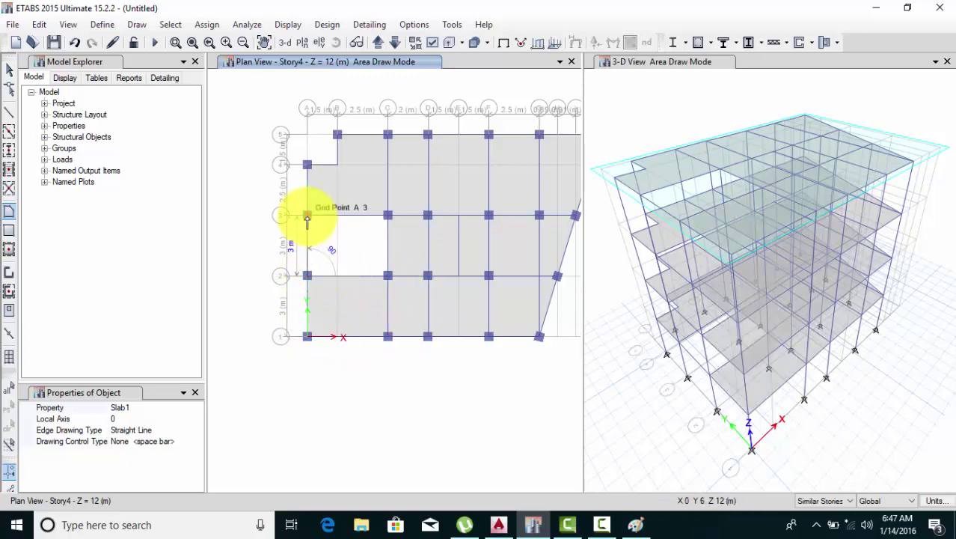
pyautogui.click(307, 215)
pyautogui.click(388, 217)
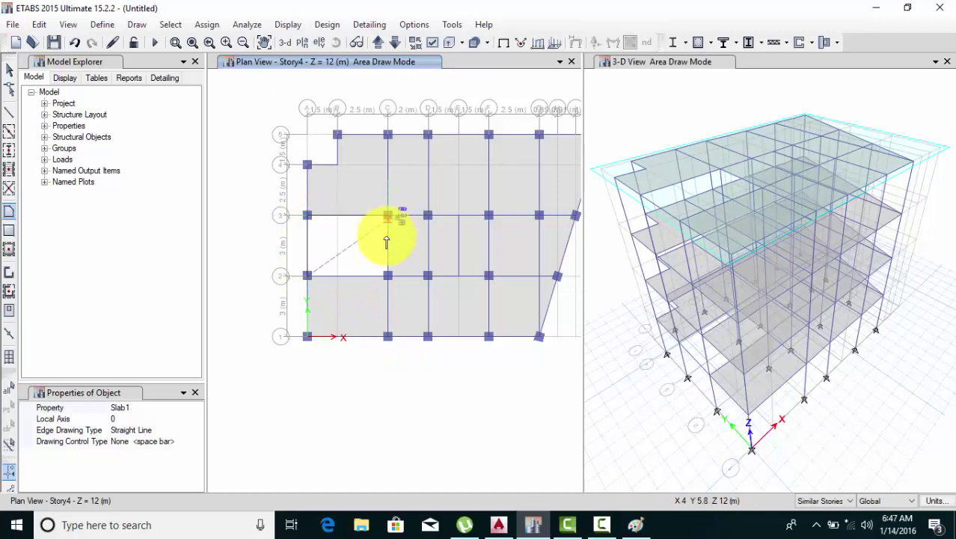
pyautogui.click(388, 276)
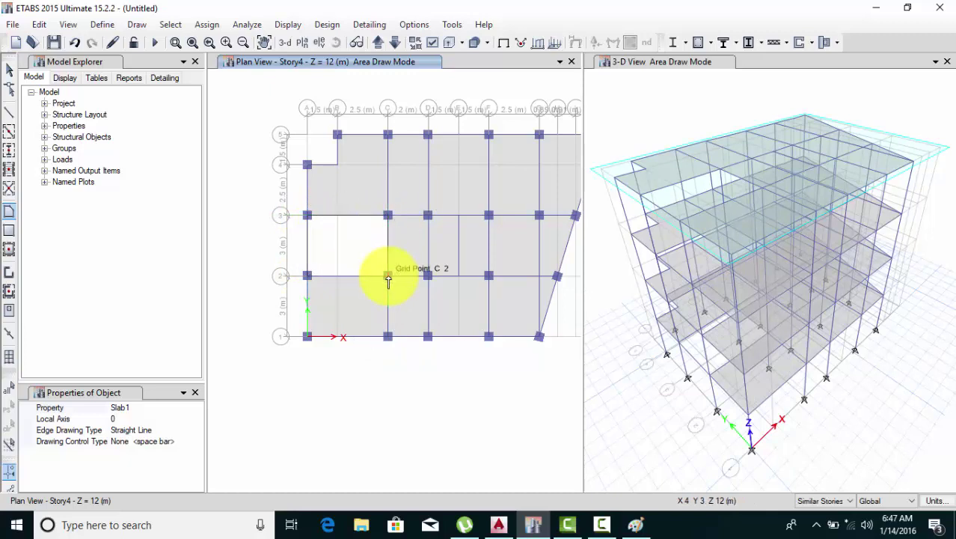
pyautogui.click(307, 276)
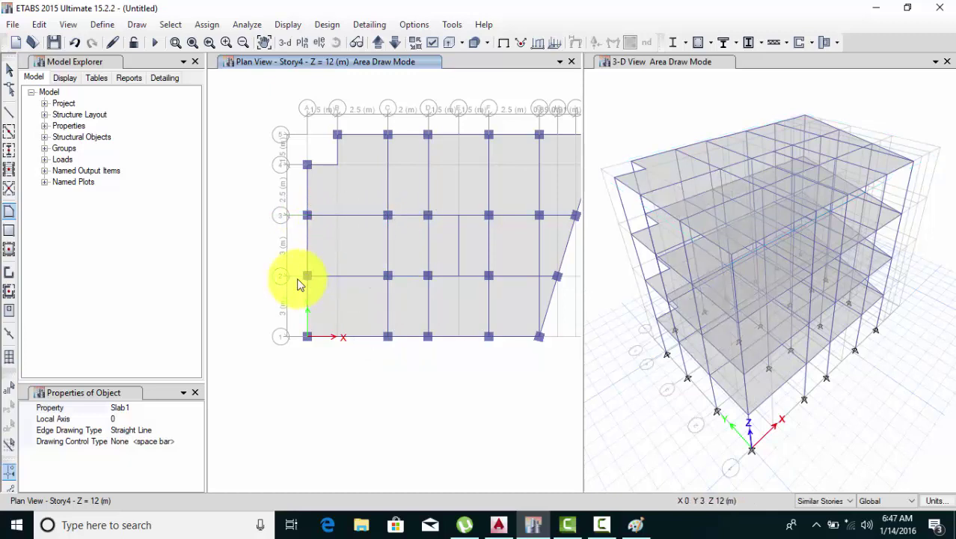
pyautogui.click(9, 70)
pyautogui.moveTo(368, 298)
pyautogui.mouseDown(button='middle')
pyautogui.moveTo(372, 327)
pyautogui.moveTo(342, 335)
pyautogui.mouseUp(button='middle')
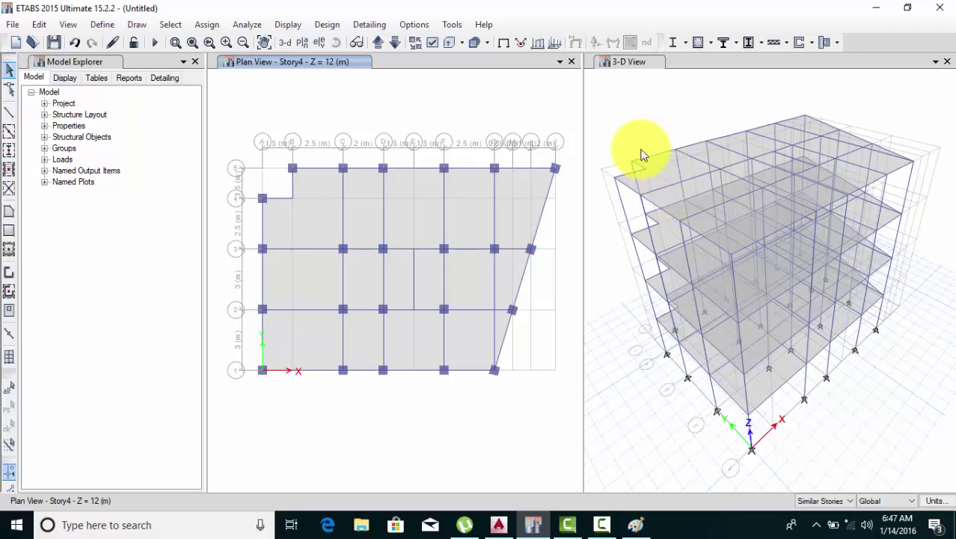
pyautogui.scroll(5, 648, 114)
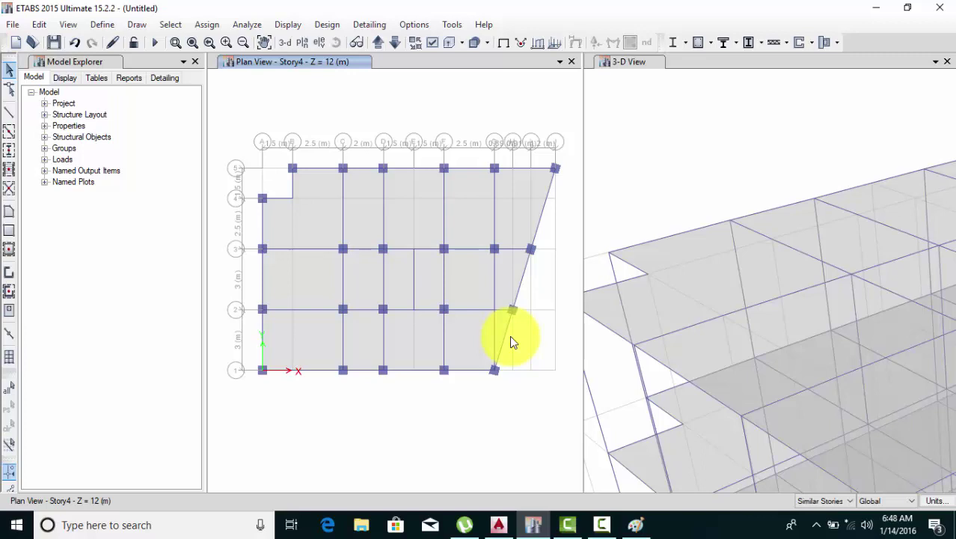
pyautogui.click(602, 523)
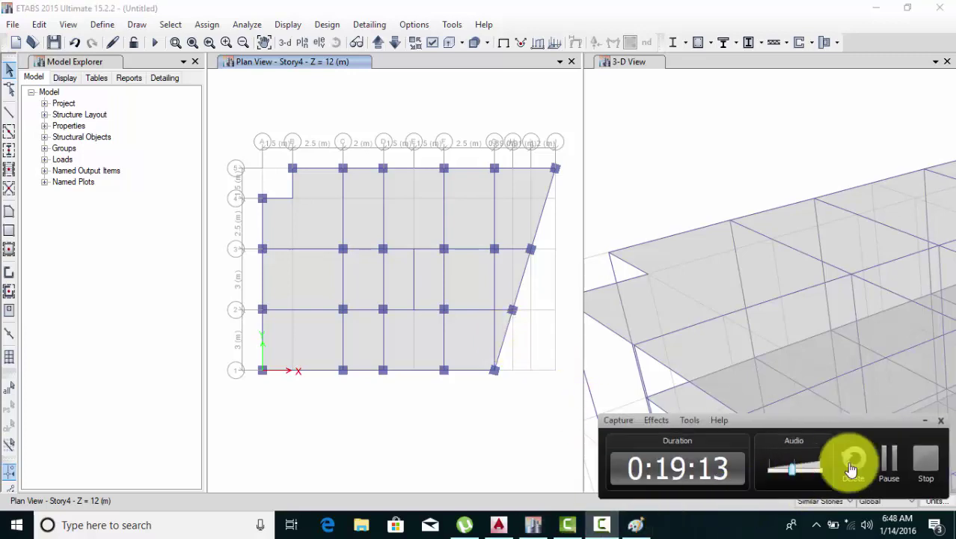